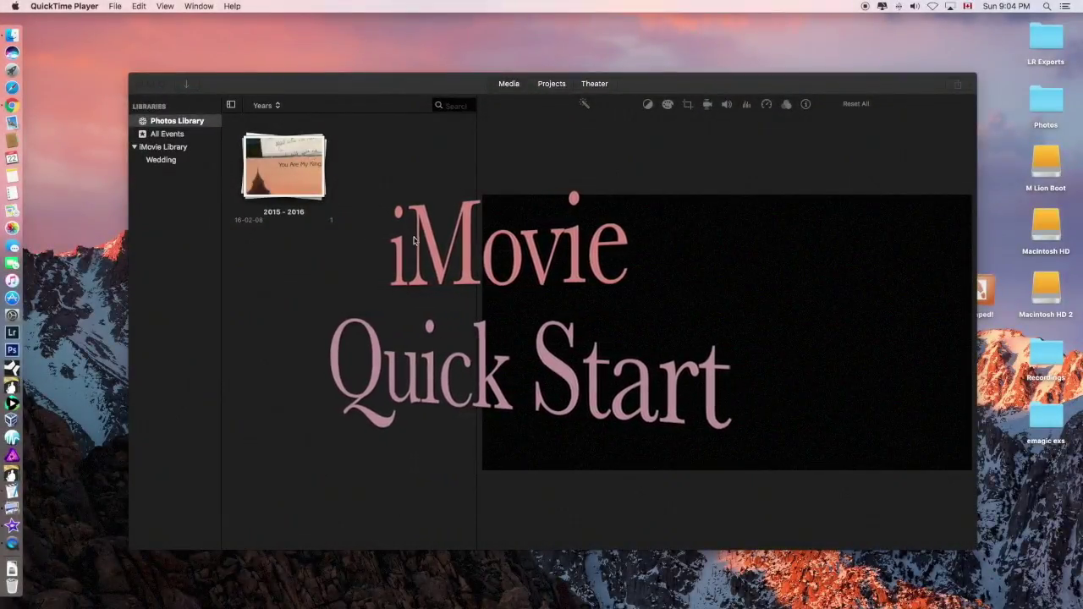
# Step: Create a new library from File > Open Library > New, naming it 'iMovie Tutorial' in Movies
pyautogui.click(414, 242)
pyautogui.click(43, 6)
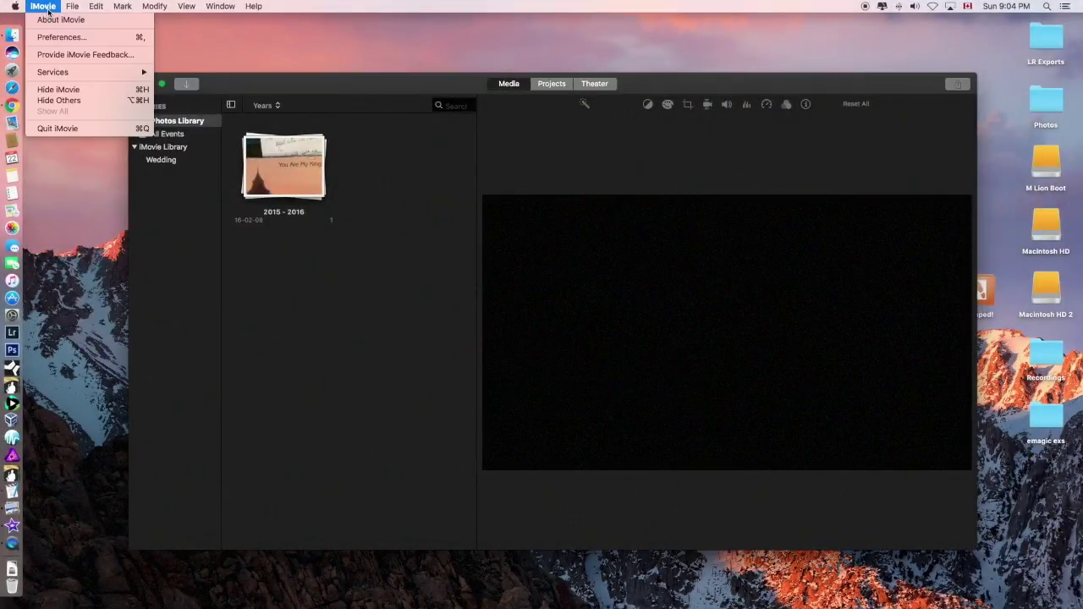
pyautogui.moveTo(72, 7)
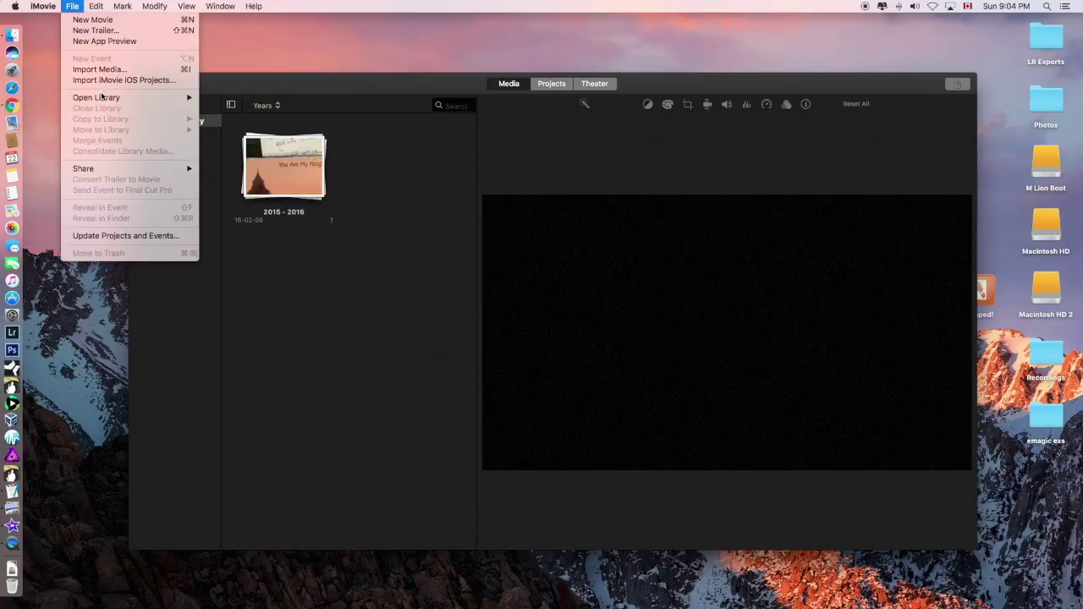
pyautogui.moveTo(102, 98)
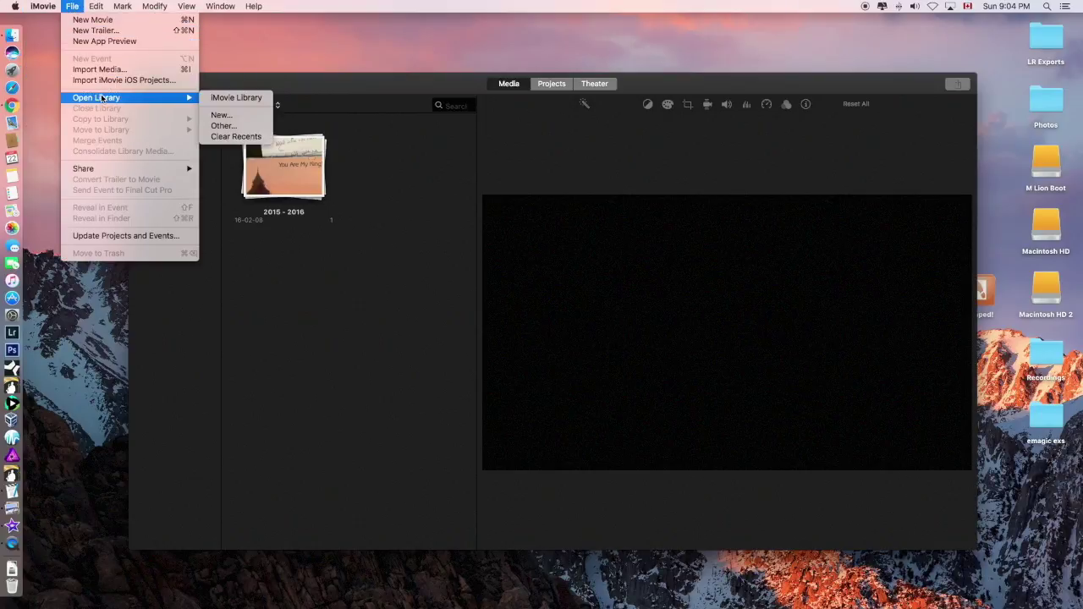
pyautogui.click(222, 116)
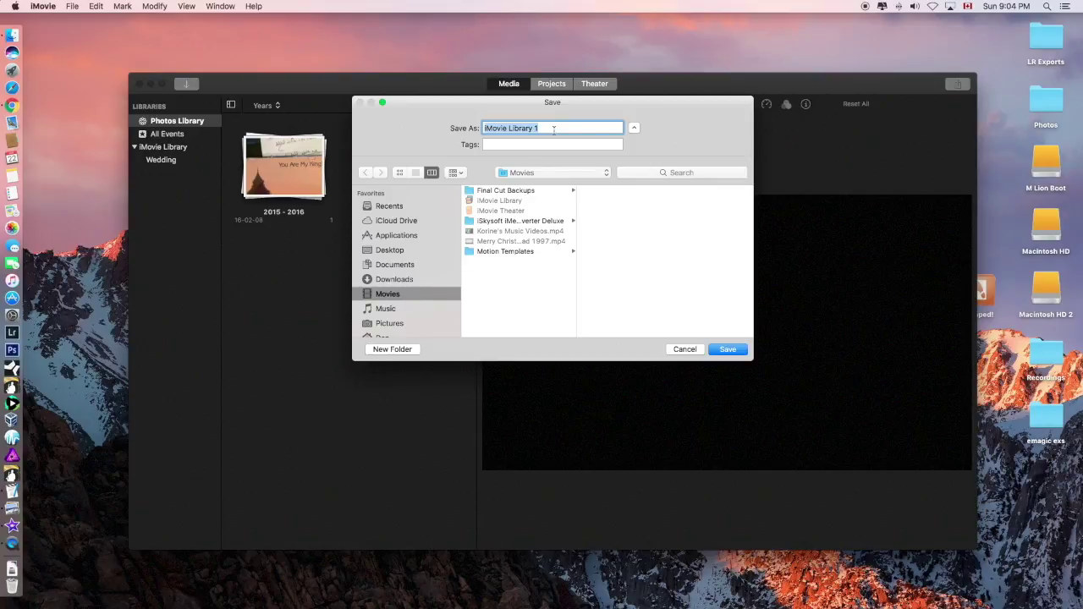
pyautogui.write('ial')
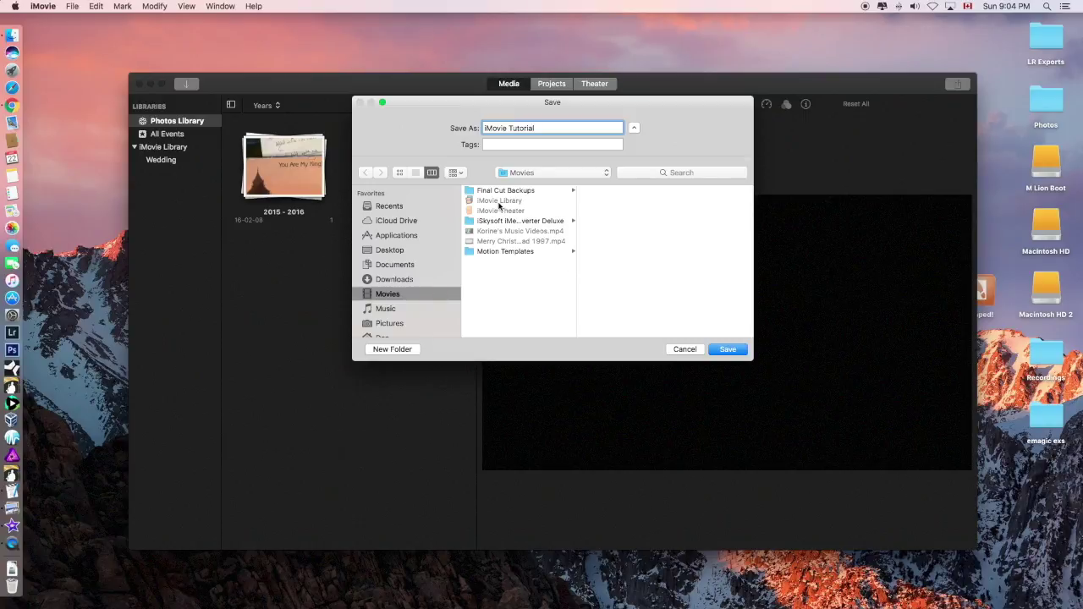
# Step: Save the iMovie Tutorial library and open it from the Libraries sidebar
pyautogui.click(726, 350)
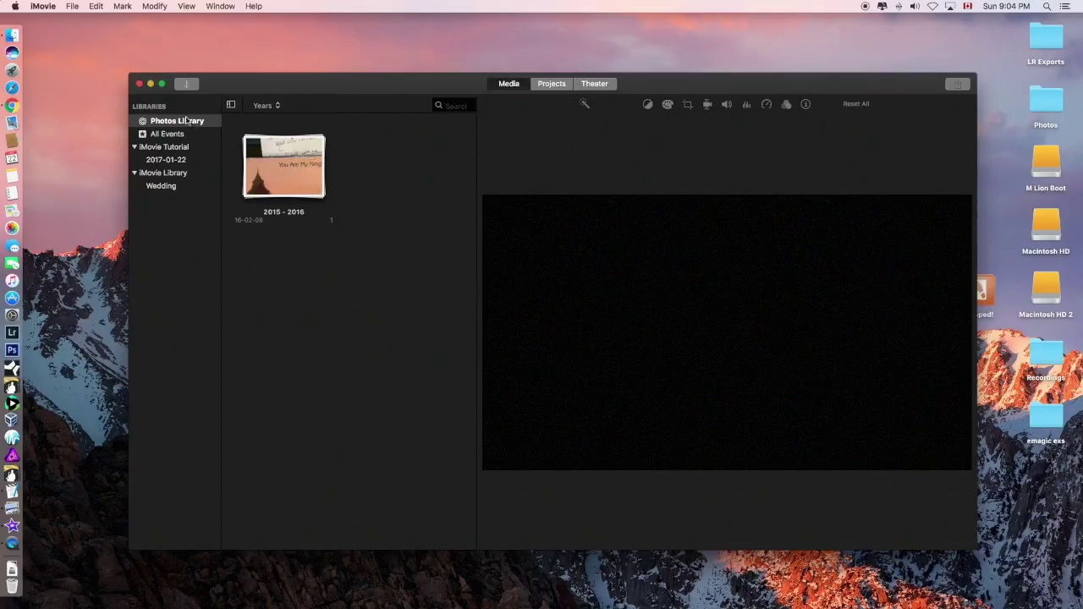
pyautogui.click(72, 7)
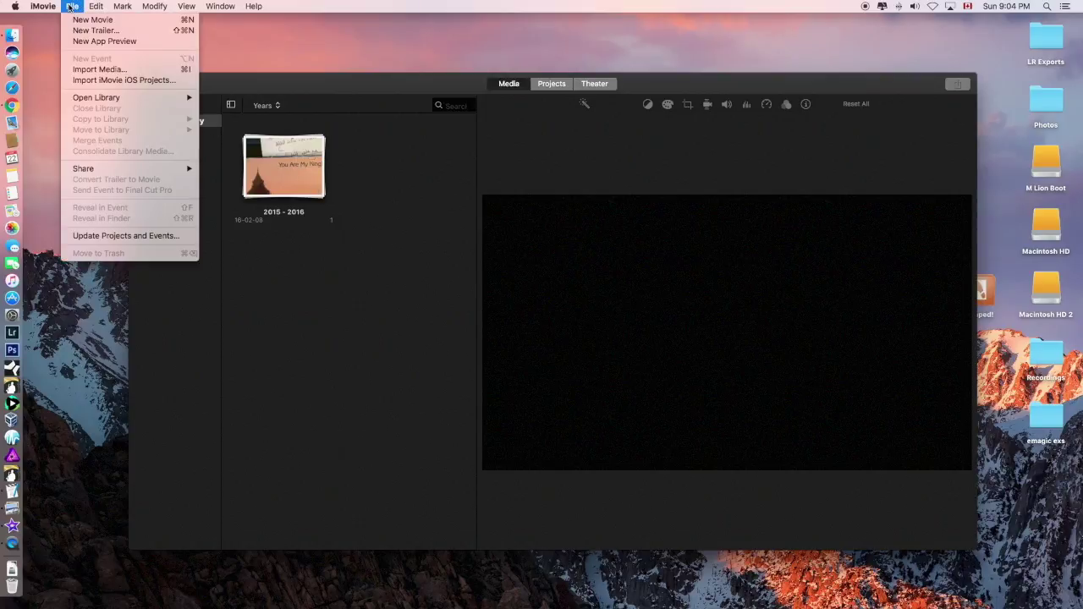
pyautogui.moveTo(127, 100)
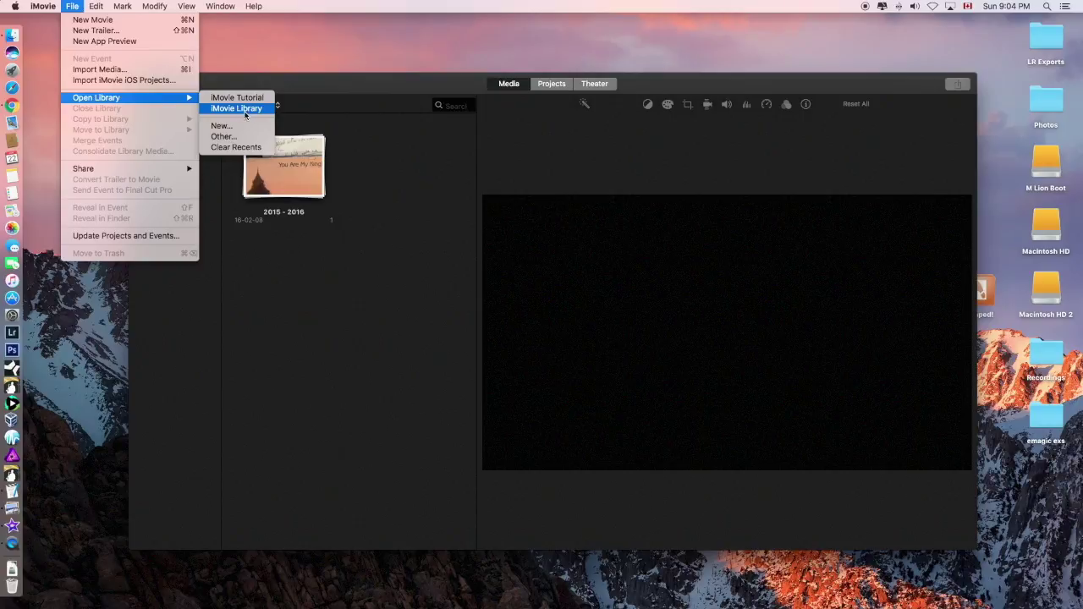
pyautogui.click(242, 100)
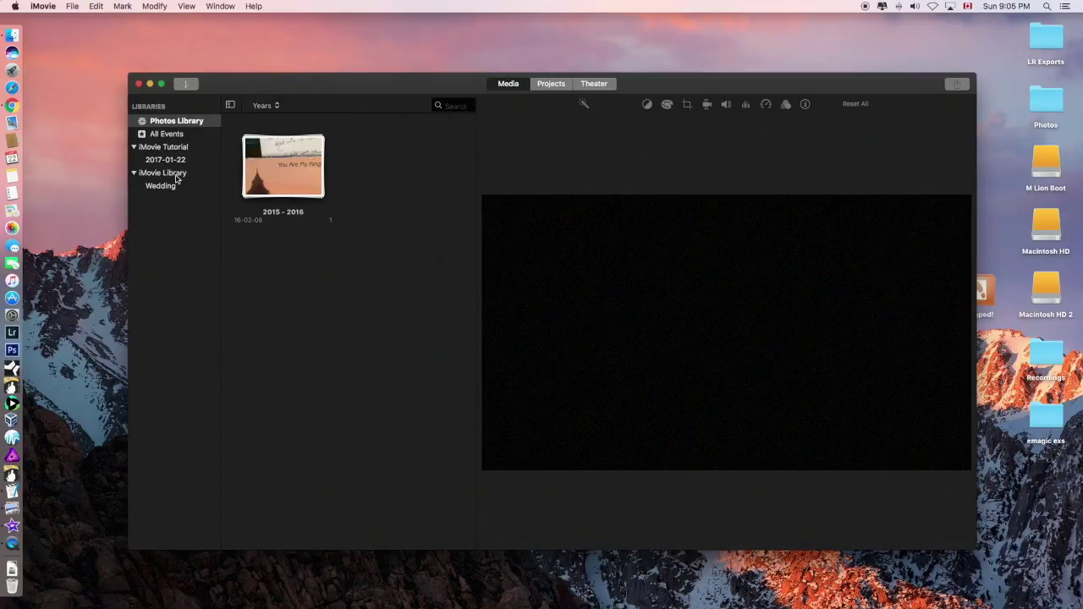
pyautogui.click(173, 149)
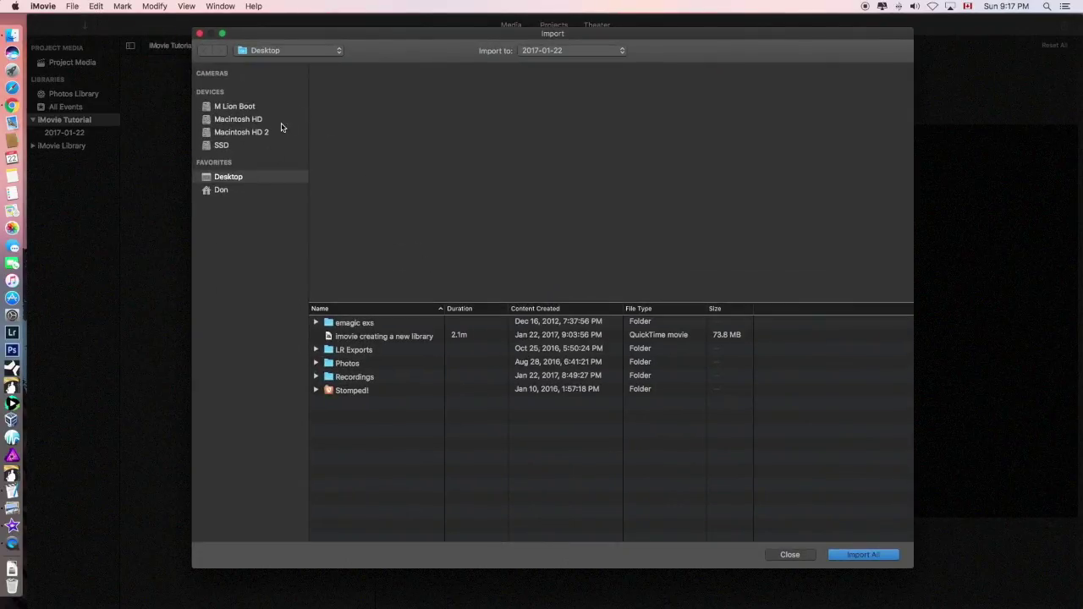
# Step: Import all six .mov clips from the Desktop's video folder into the 2017-01-22 event
pyautogui.click(231, 179)
pyautogui.doubleClick(345, 404)
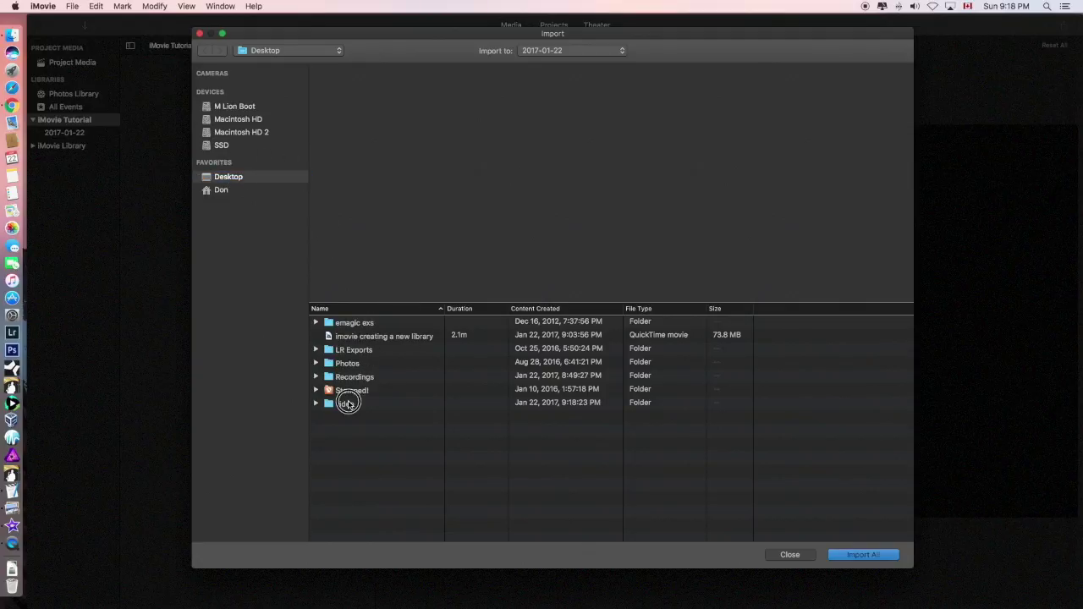
pyautogui.click(347, 325)
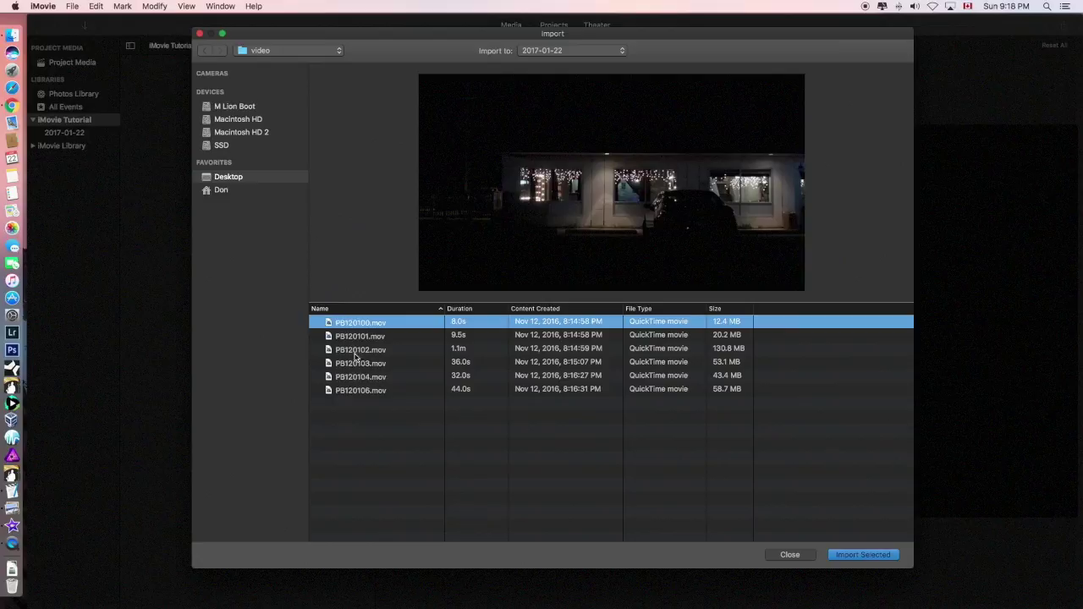
pyautogui.keyDown('shift'); pyautogui.click(347, 392); pyautogui.keyUp('shift')
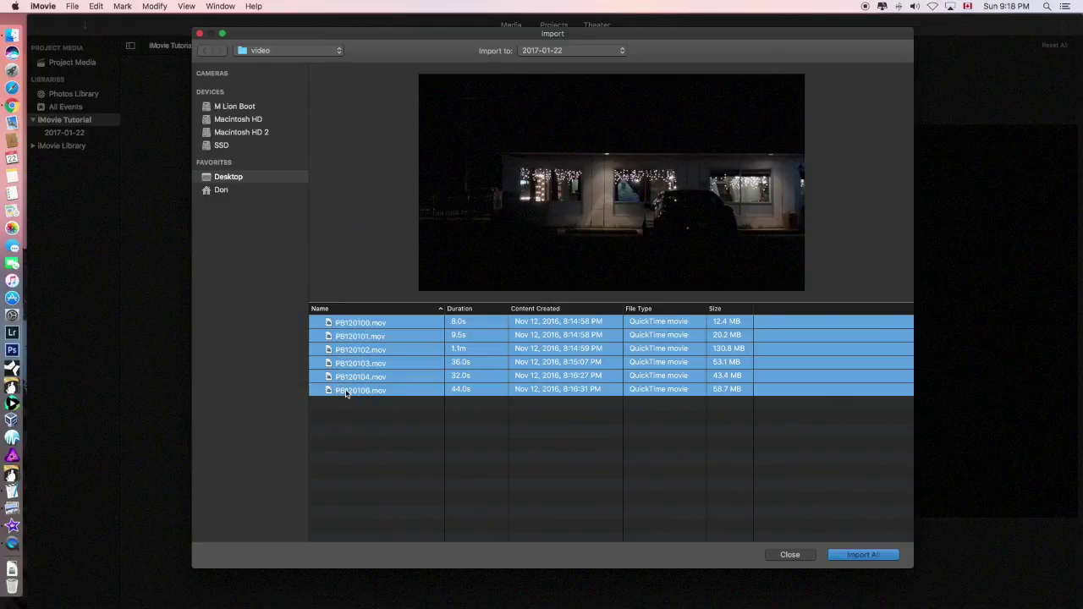
pyautogui.click(860, 556)
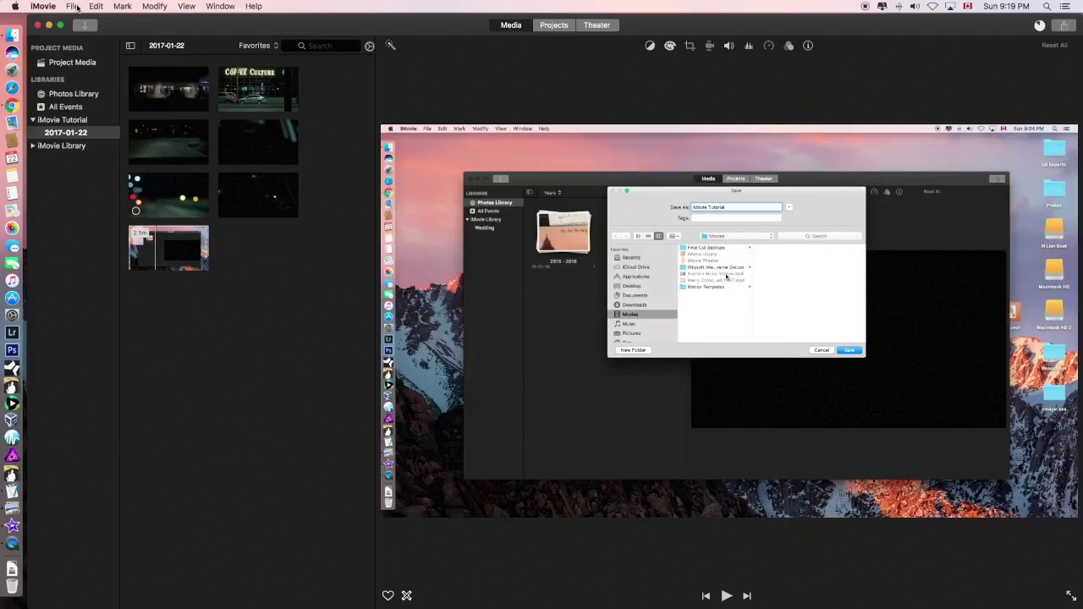
# Step: Create a new movie project, My Movie, in the iMovie Tutorial library
pyautogui.click(73, 6)
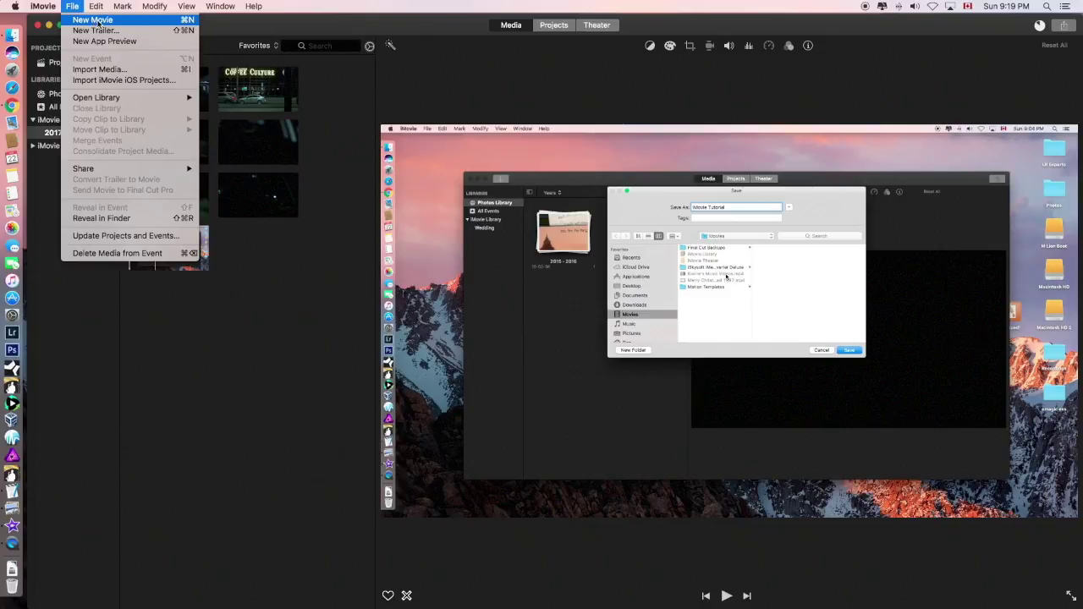
pyautogui.click(98, 20)
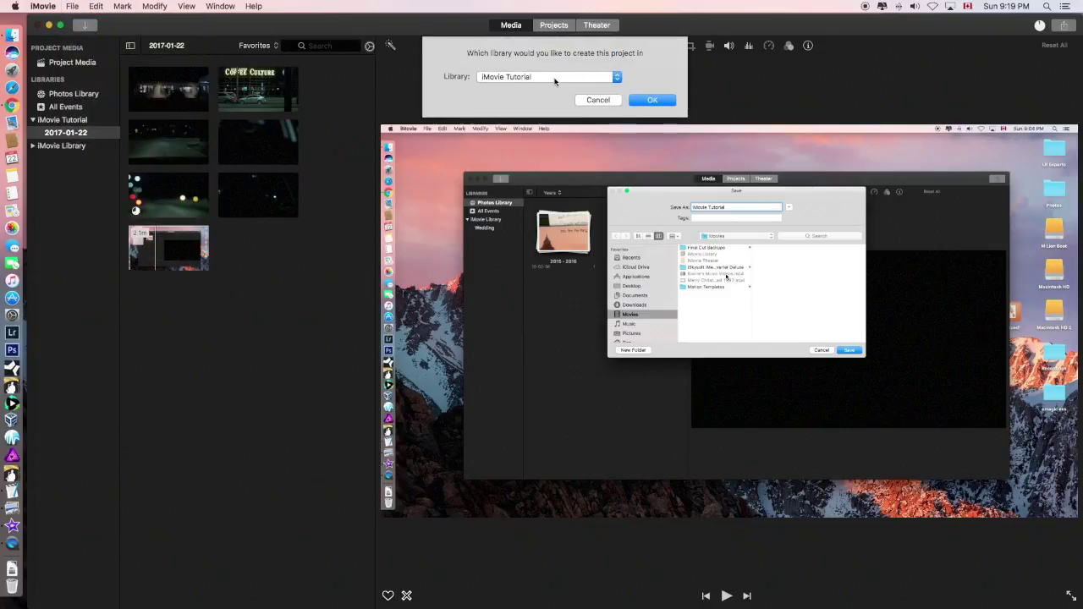
pyautogui.click(652, 100)
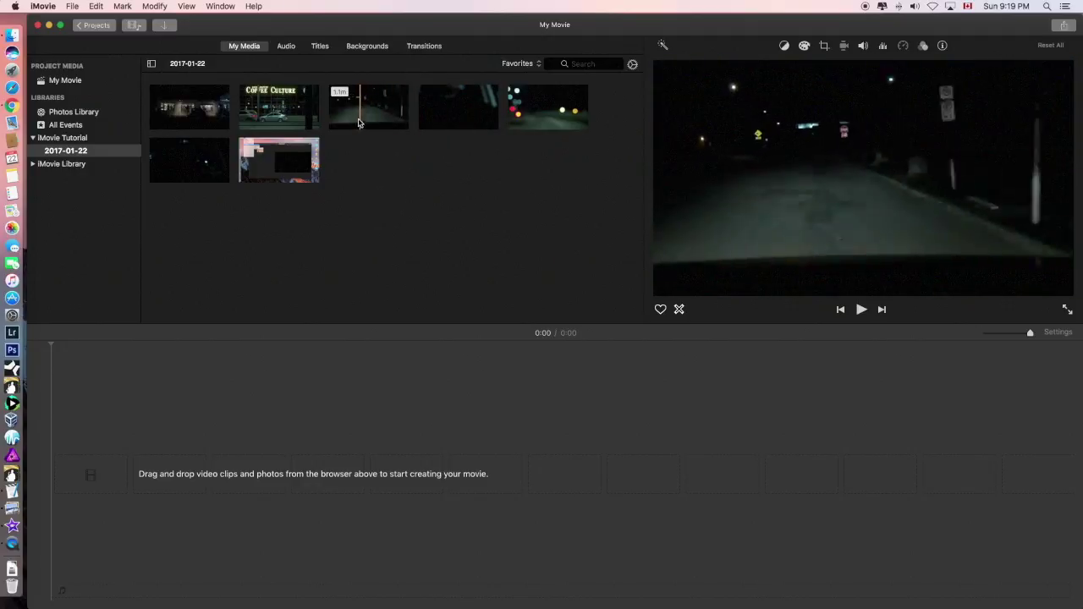
# Step: Place the night-road clip in the timeline, zoom out, and add the fourth clip
pyautogui.moveTo(356, 110); pyautogui.dragTo(244, 455)
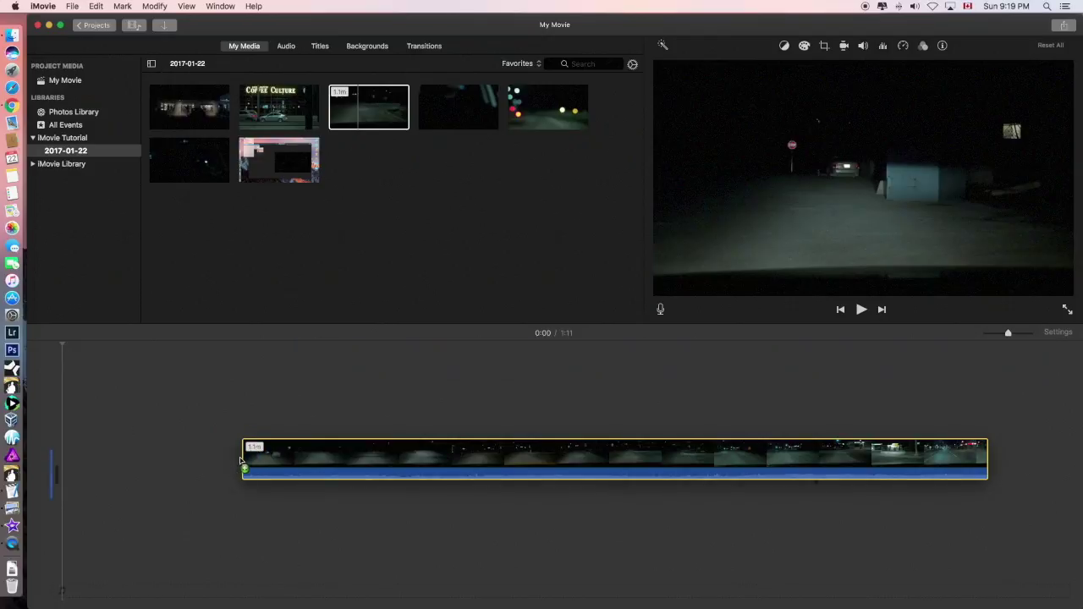
pyautogui.moveTo(1009, 335); pyautogui.dragTo(993, 334)
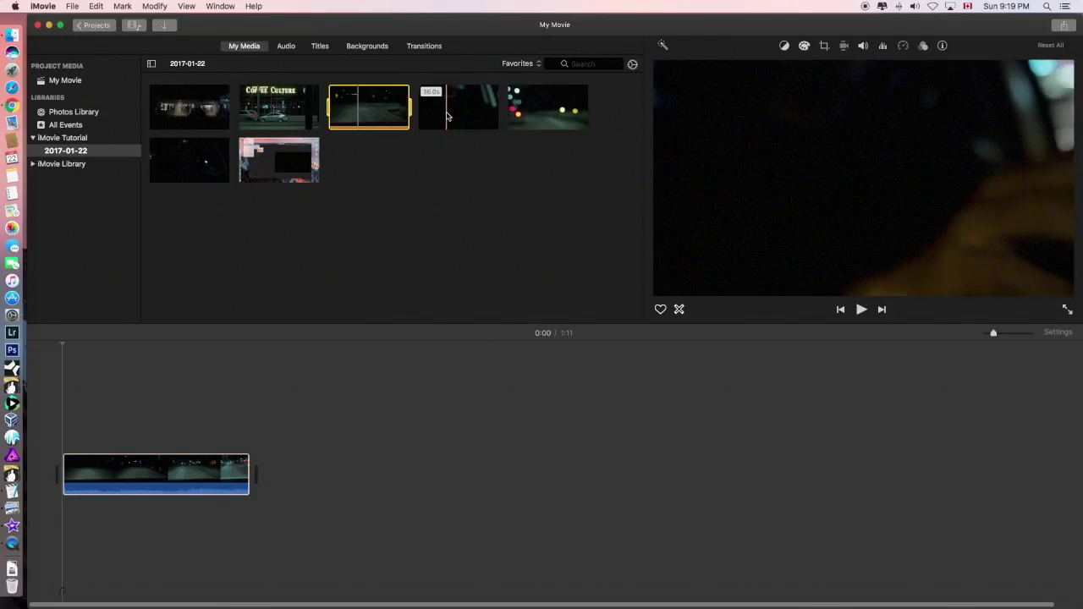
pyautogui.click(461, 119)
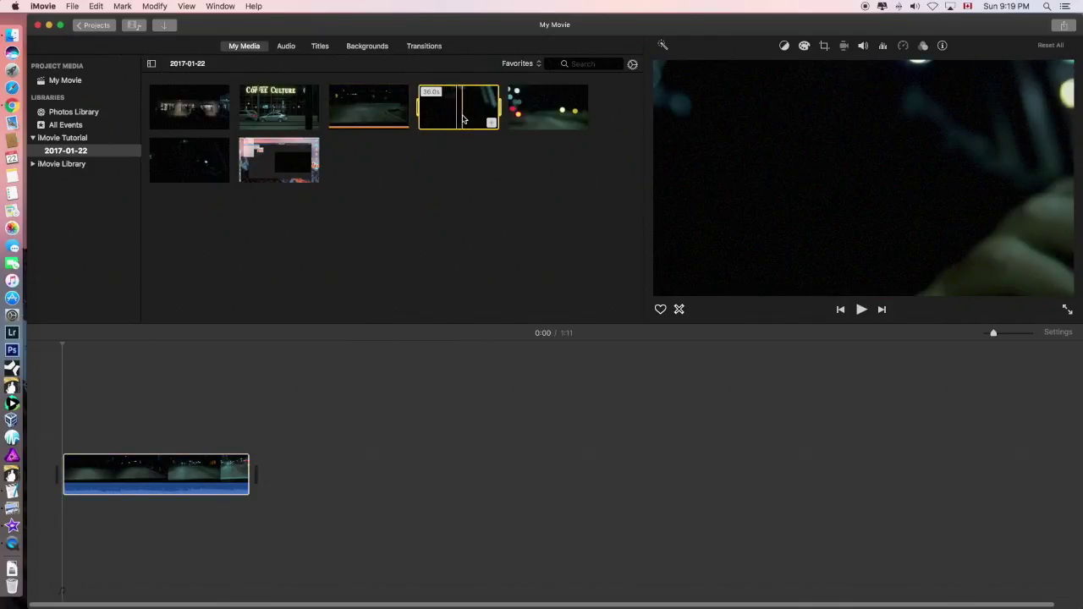
pyautogui.moveTo(463, 118); pyautogui.dragTo(308, 448)
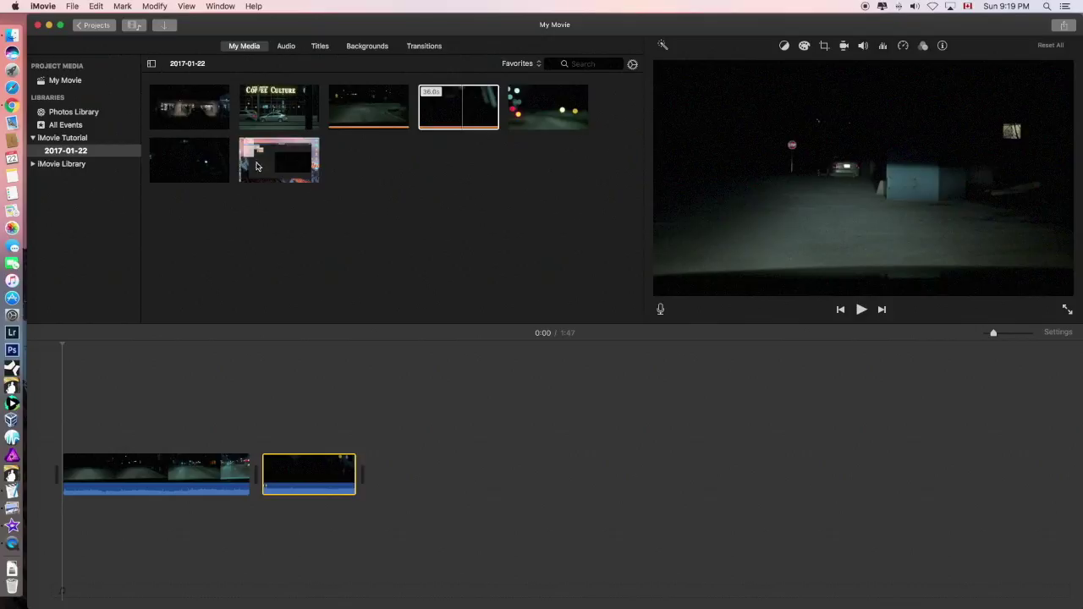
# Step: Add the Coffee Culture and fifth clips to the movie, then return to the start
pyautogui.click(273, 117)
pyautogui.moveTo(272, 116); pyautogui.dragTo(403, 468)
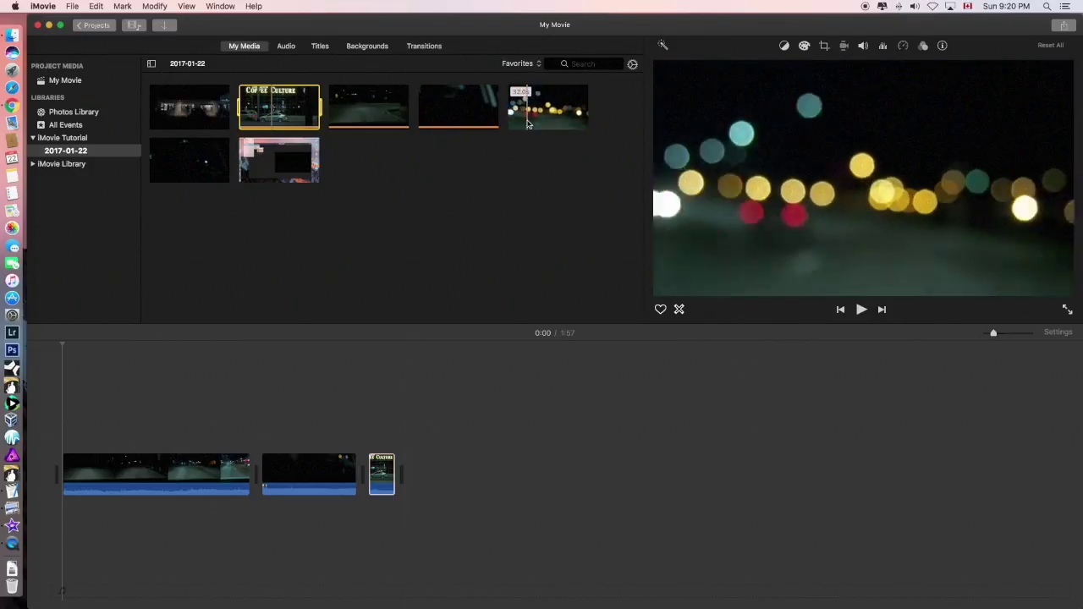
pyautogui.moveTo(527, 123); pyautogui.dragTo(449, 469)
pyautogui.click(193, 171)
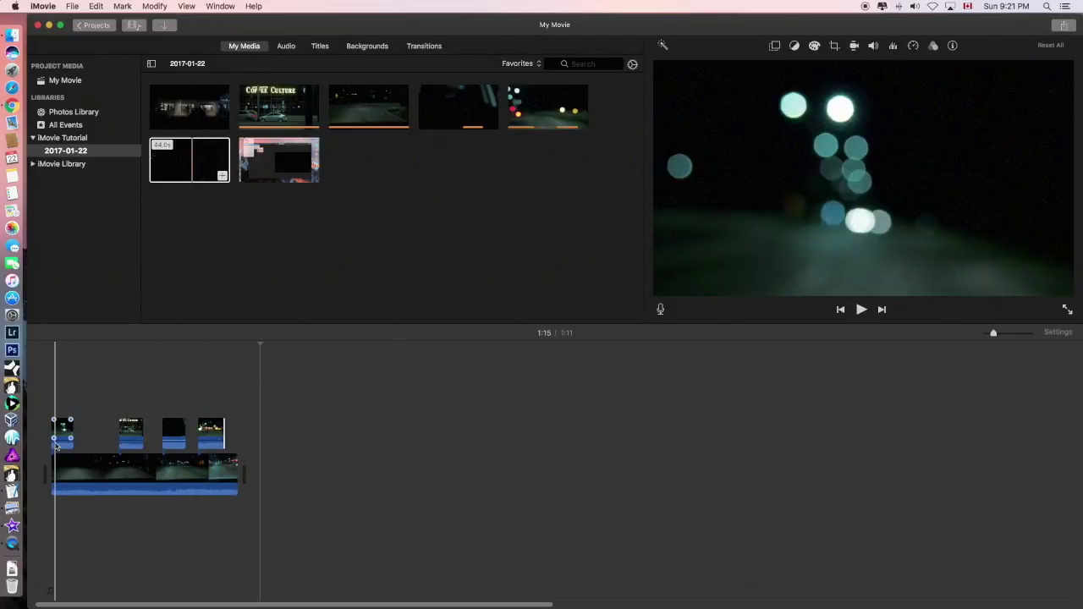
pyautogui.click(49, 443)
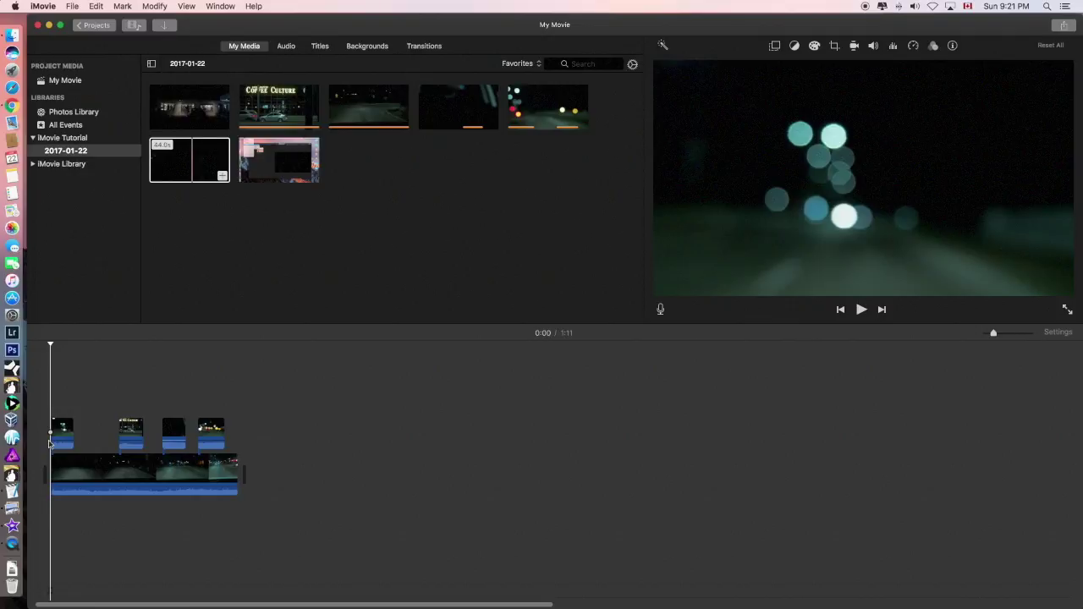
# Step: Shift the first cutaway later and trim the start of the main road clip
pyautogui.press('space')
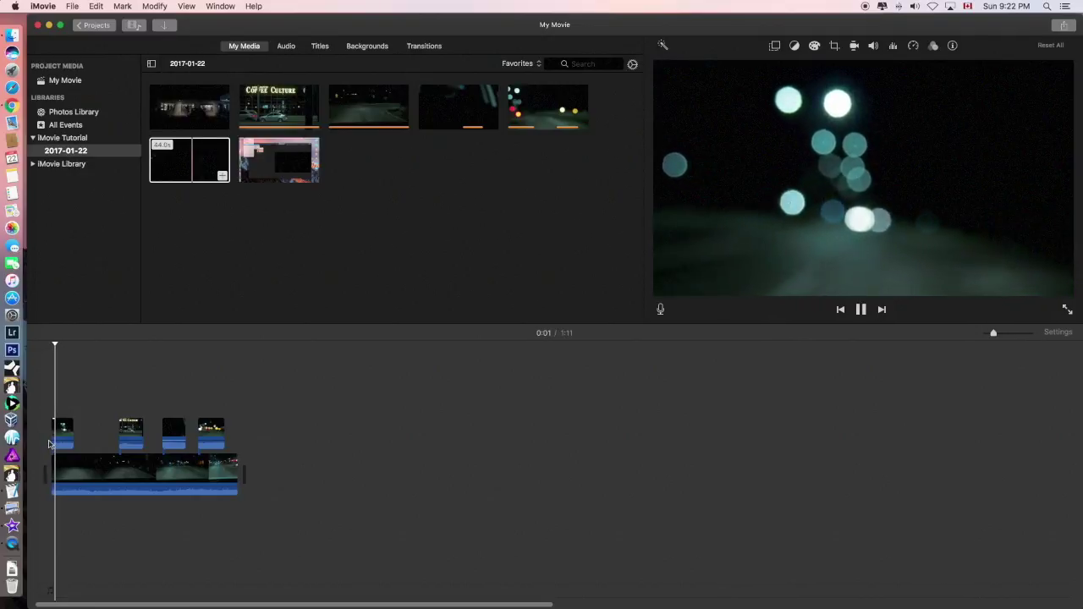
pyautogui.press('space')
pyautogui.press('super+equal')
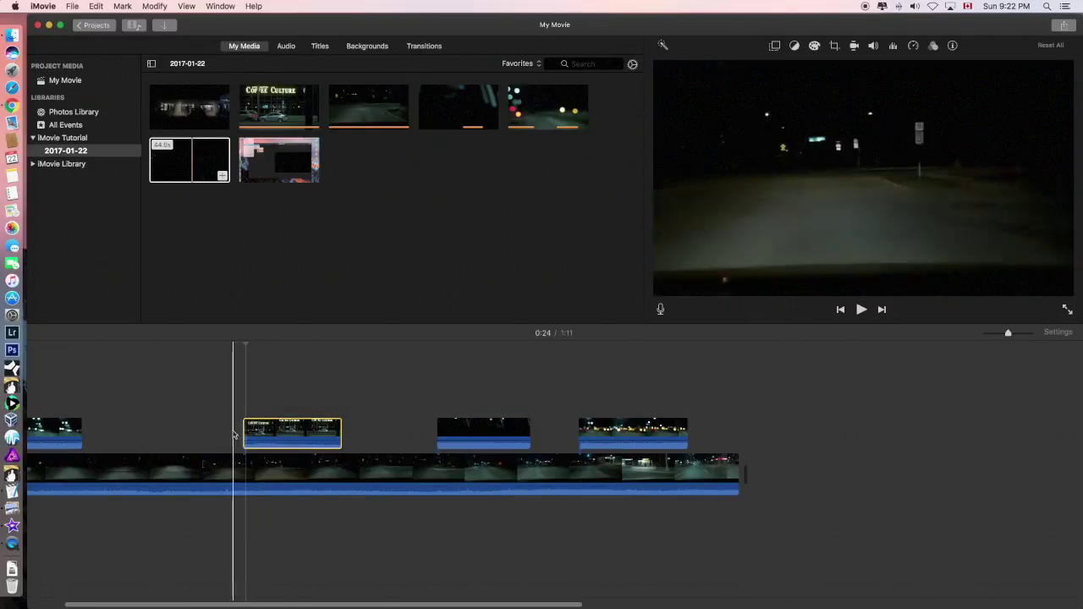
pyautogui.hscroll(-3, 56, 429)
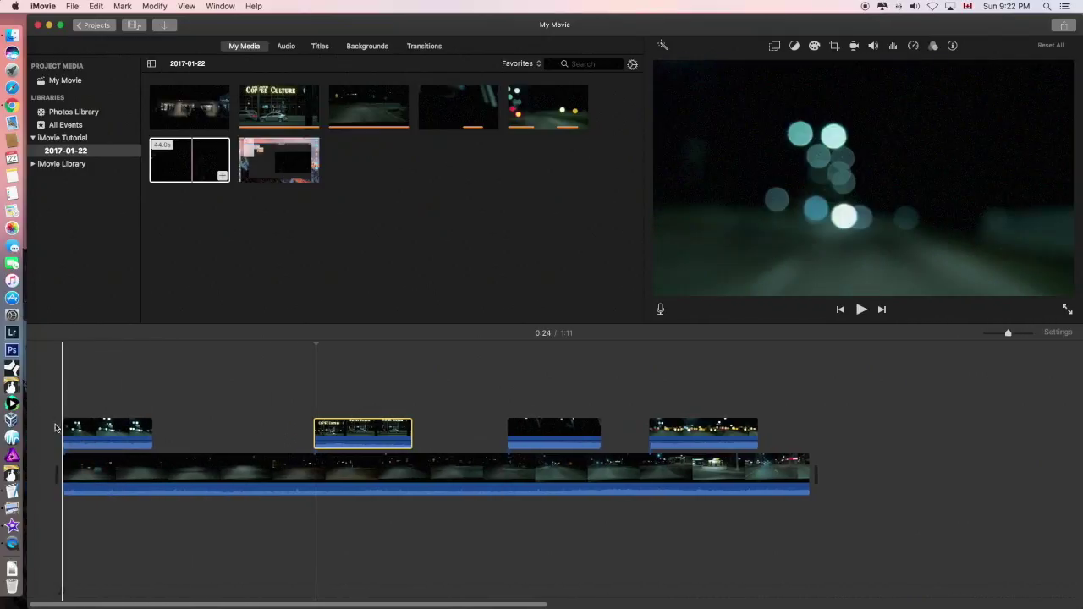
pyautogui.moveTo(84, 430); pyautogui.dragTo(142, 430)
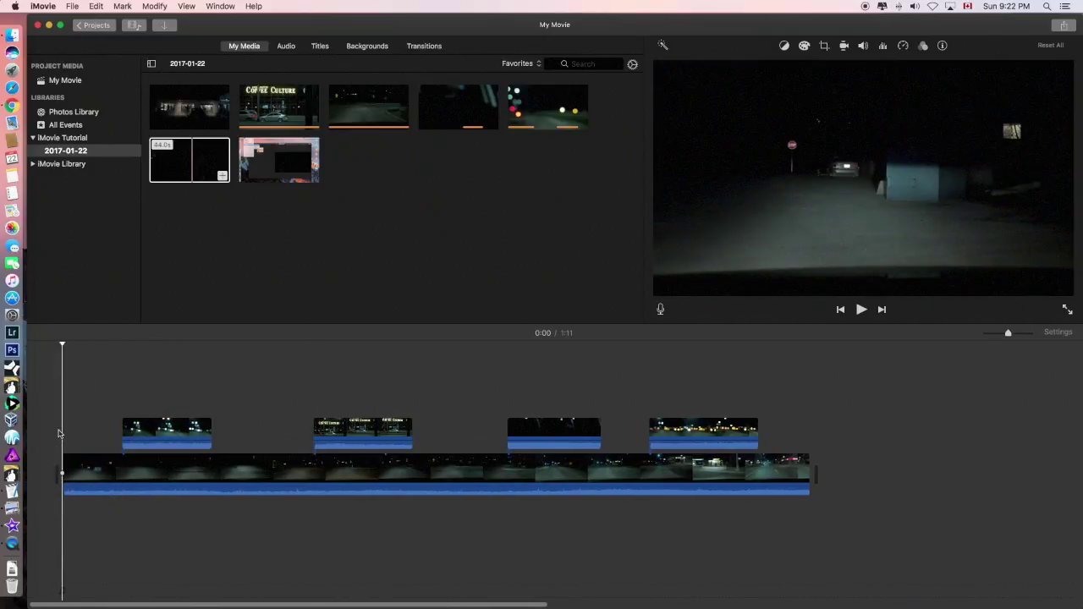
pyautogui.press('space')
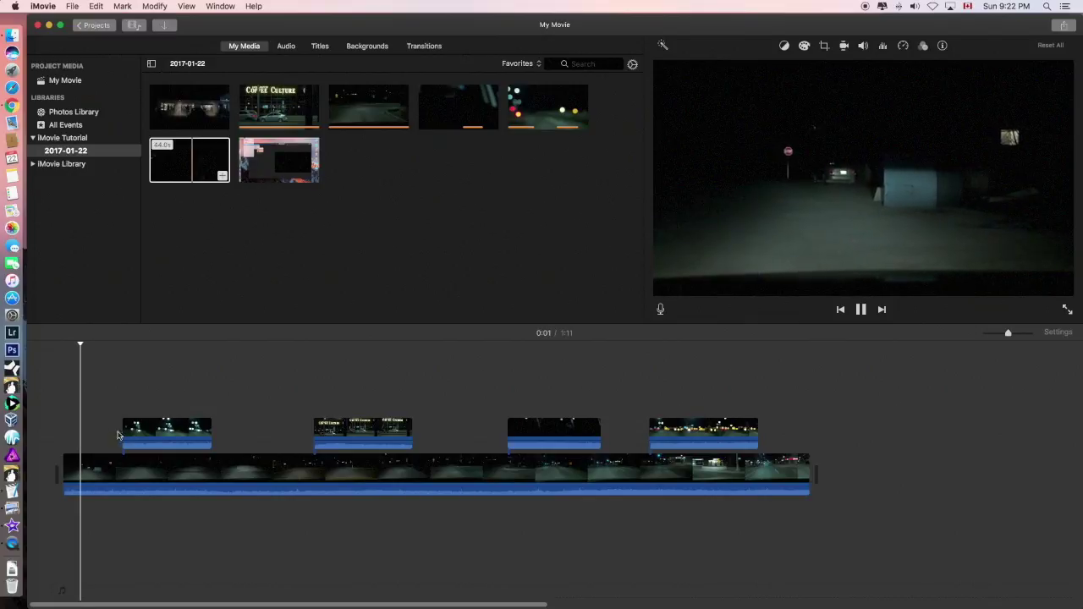
pyautogui.moveTo(127, 432); pyautogui.dragTo(173, 431)
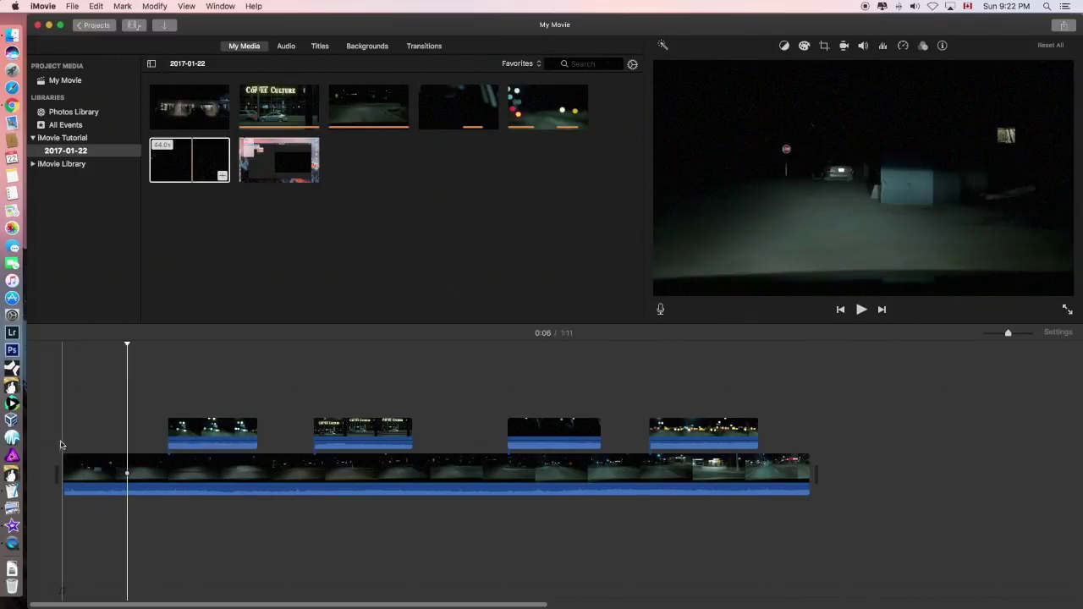
pyautogui.moveTo(65, 459); pyautogui.dragTo(215, 437)
pyautogui.press('space')
# Step: Split the Coffee Culture clip at 0:06, move its second half later and trim it
pyautogui.click(198, 436)
pyautogui.press('space')
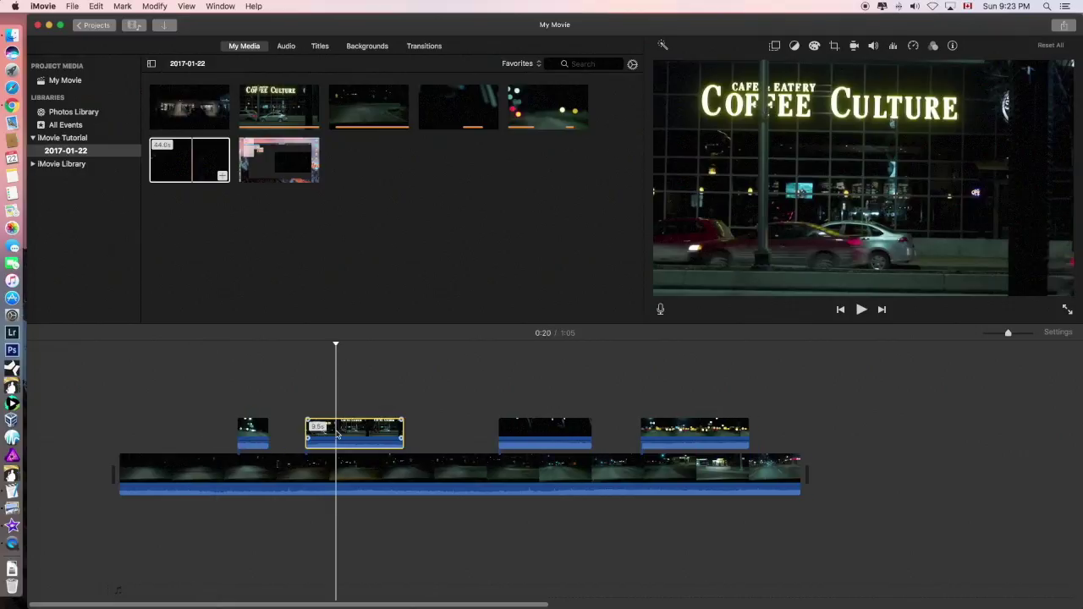
pyautogui.press('super+b')
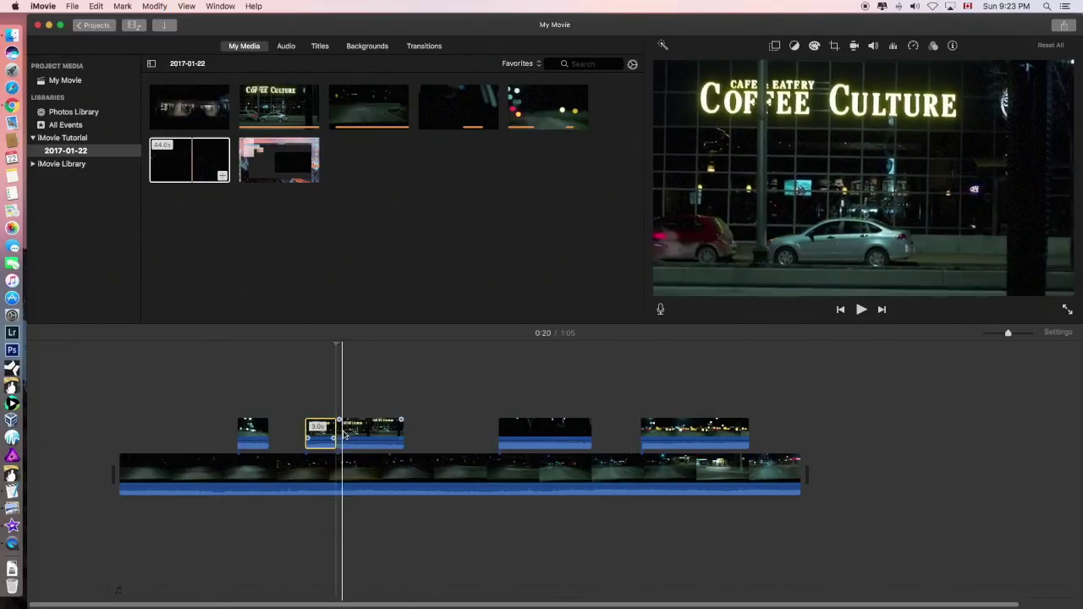
pyautogui.moveTo(347, 434); pyautogui.dragTo(386, 433)
pyautogui.press('space')
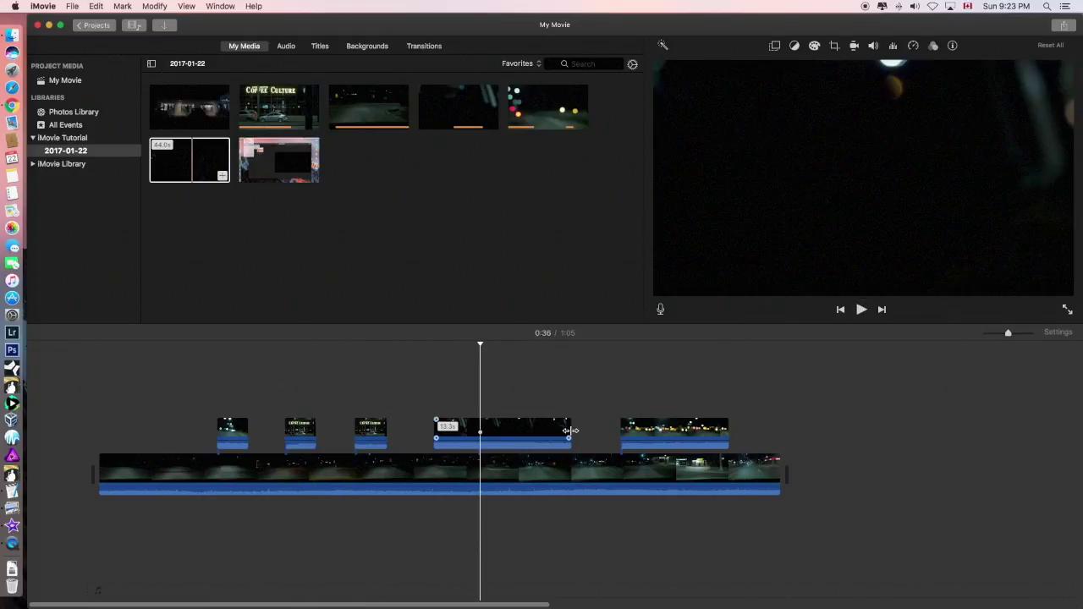
pyautogui.moveTo(569, 431); pyautogui.dragTo(479, 430)
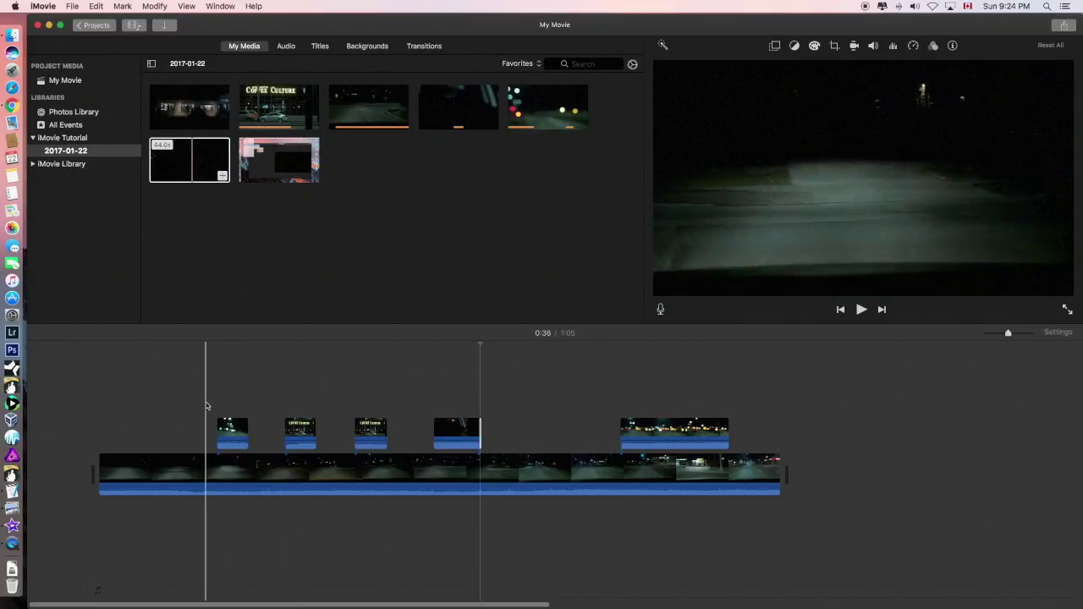
# Step: Move all five cutaways after the driving clip and preview from the start
pyautogui.moveTo(206, 403); pyautogui.dragTo(706, 431)
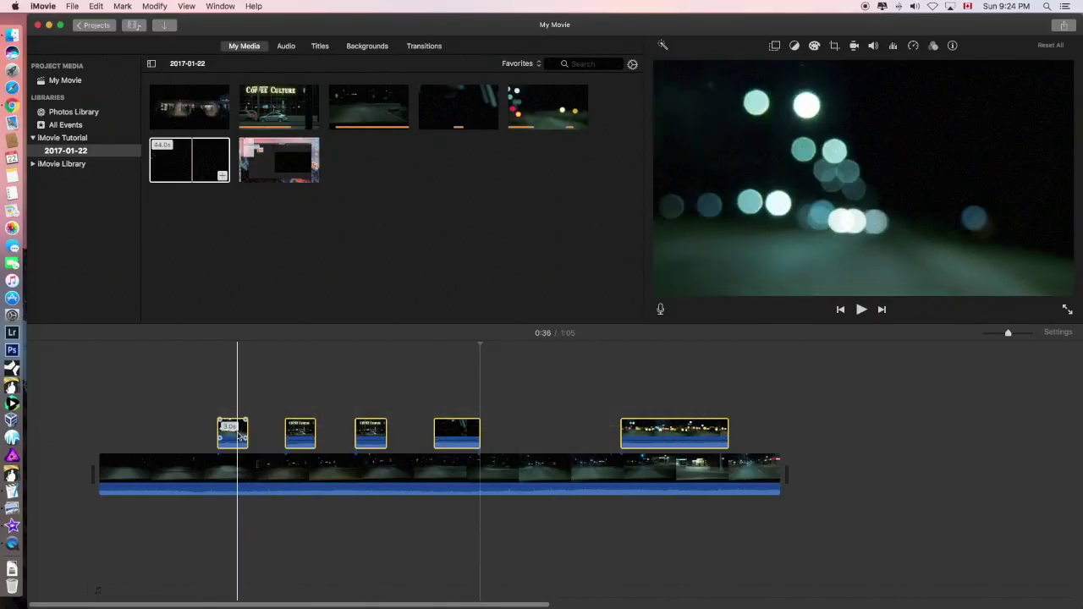
pyautogui.moveTo(295, 432); pyautogui.dragTo(854, 474)
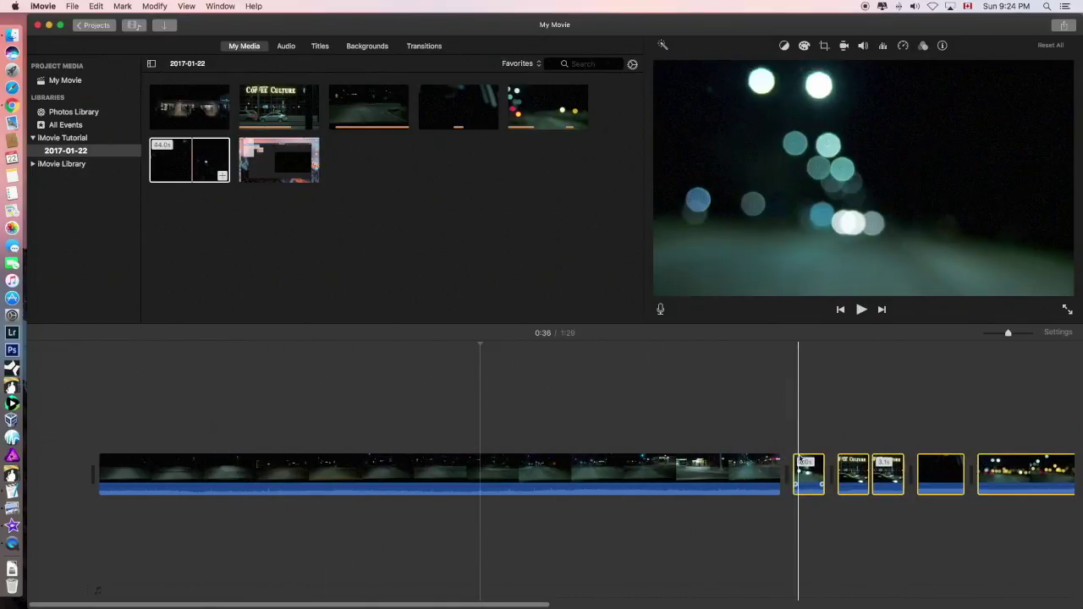
pyautogui.click(100, 433)
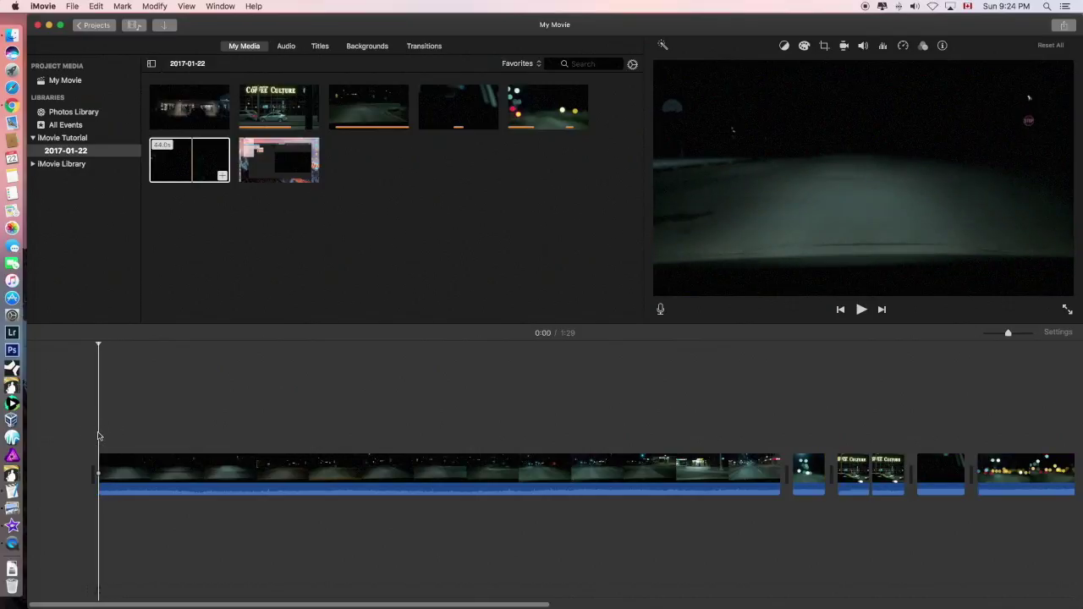
pyautogui.press('space')
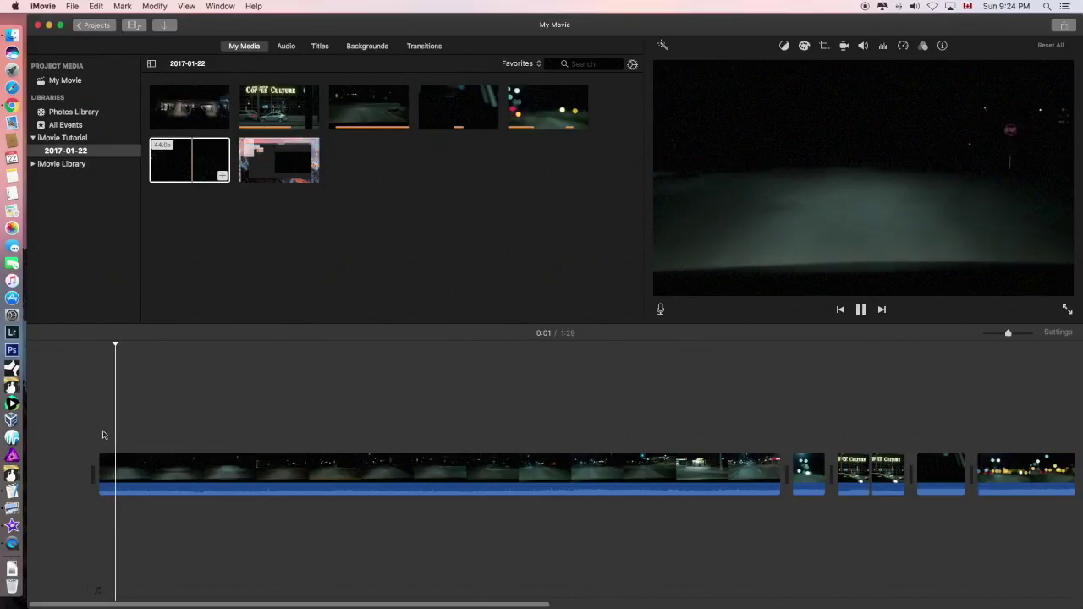
pyautogui.press('space')
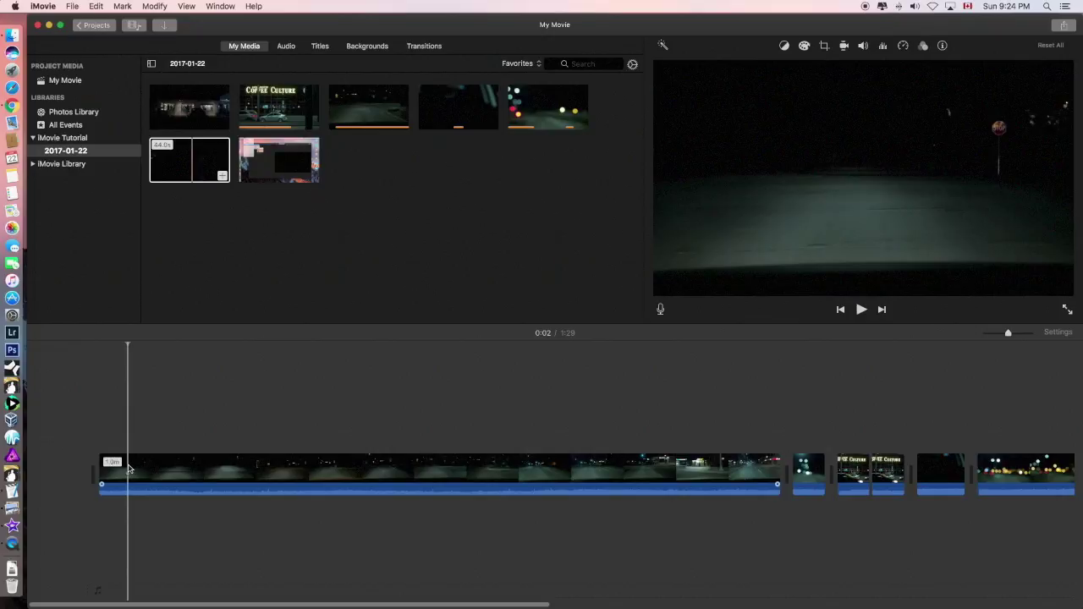
# Step: Split the driving clip at the playhead and delete the short split-off piece
pyautogui.click(129, 468)
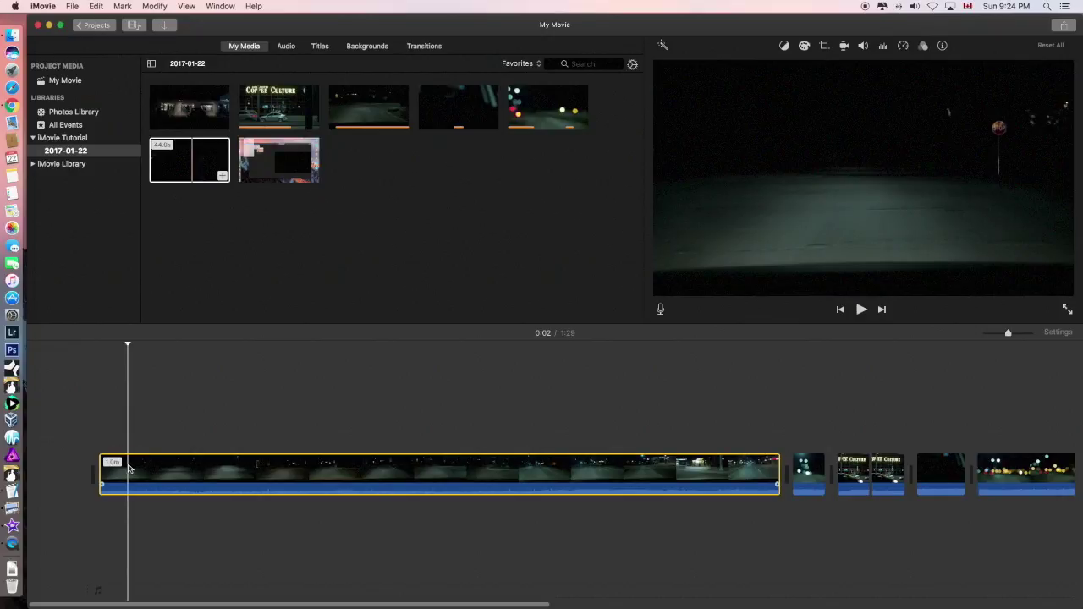
pyautogui.press('super+b')
pyautogui.press('space')
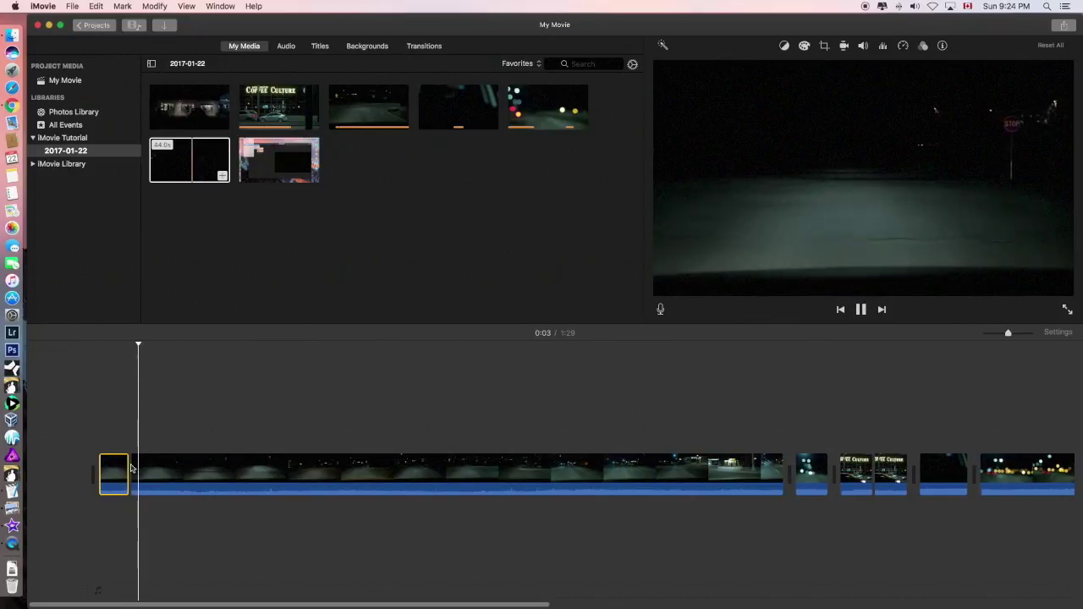
pyautogui.press('space')
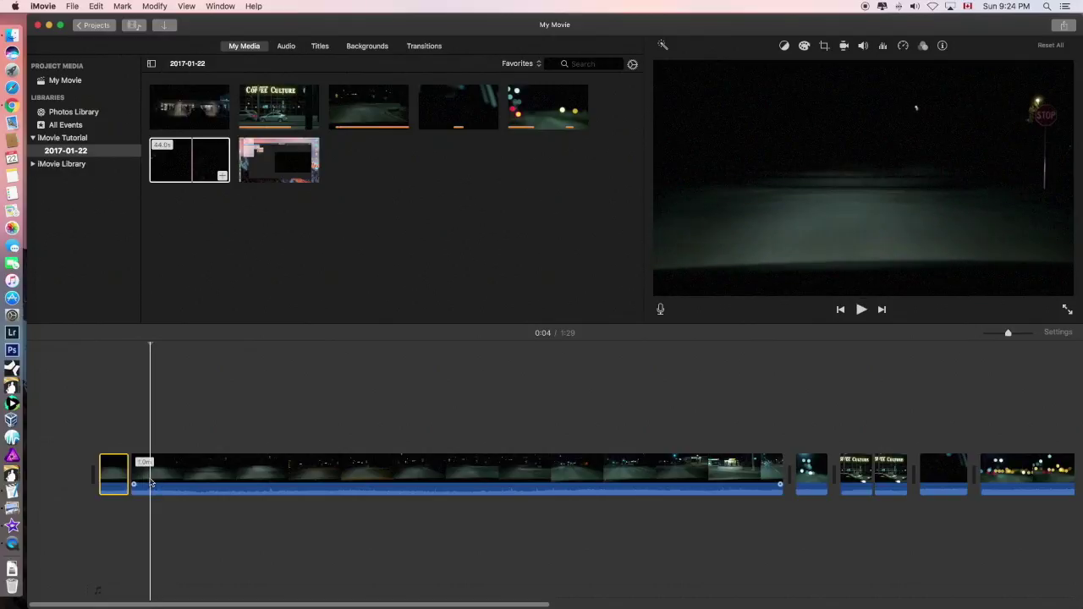
pyautogui.click(153, 479)
pyautogui.press('super+b')
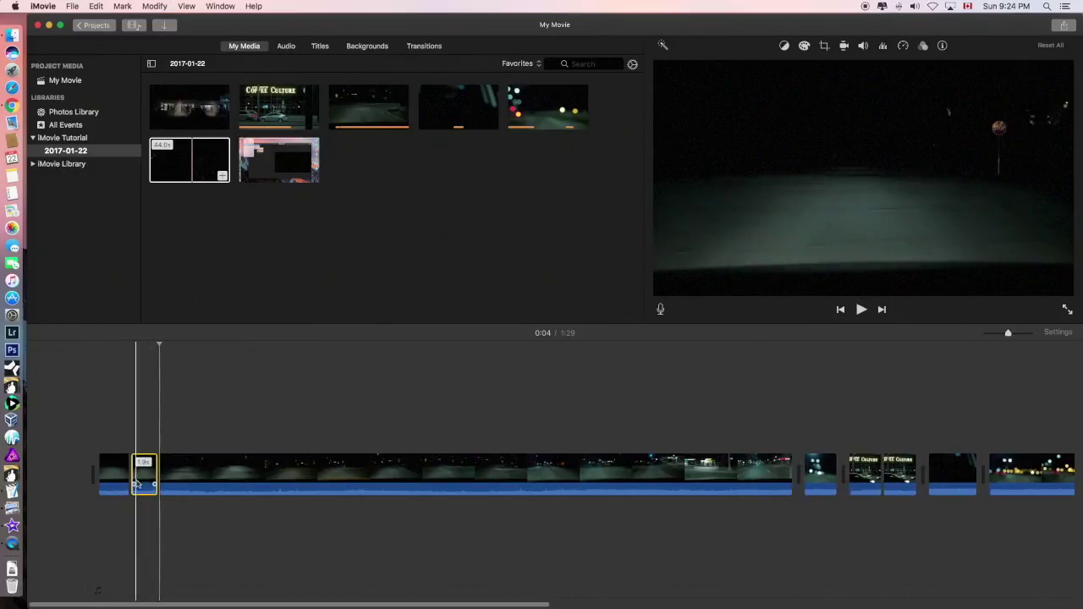
pyautogui.press('Delete')
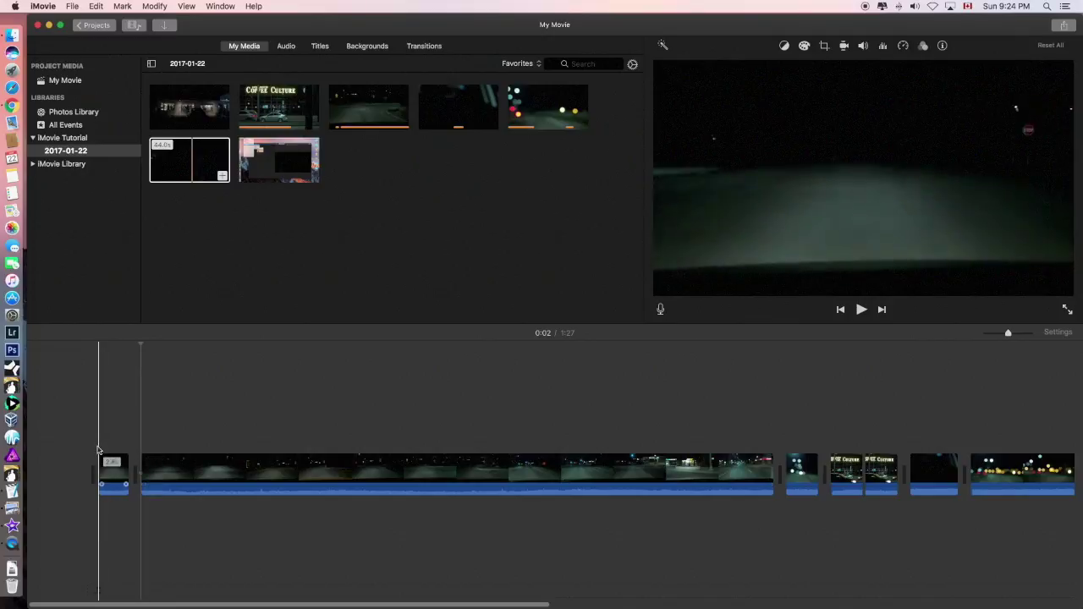
# Step: Trim footage off the driving clip's start, shortening the movie to 1:18
pyautogui.click(99, 449)
pyautogui.press('space')
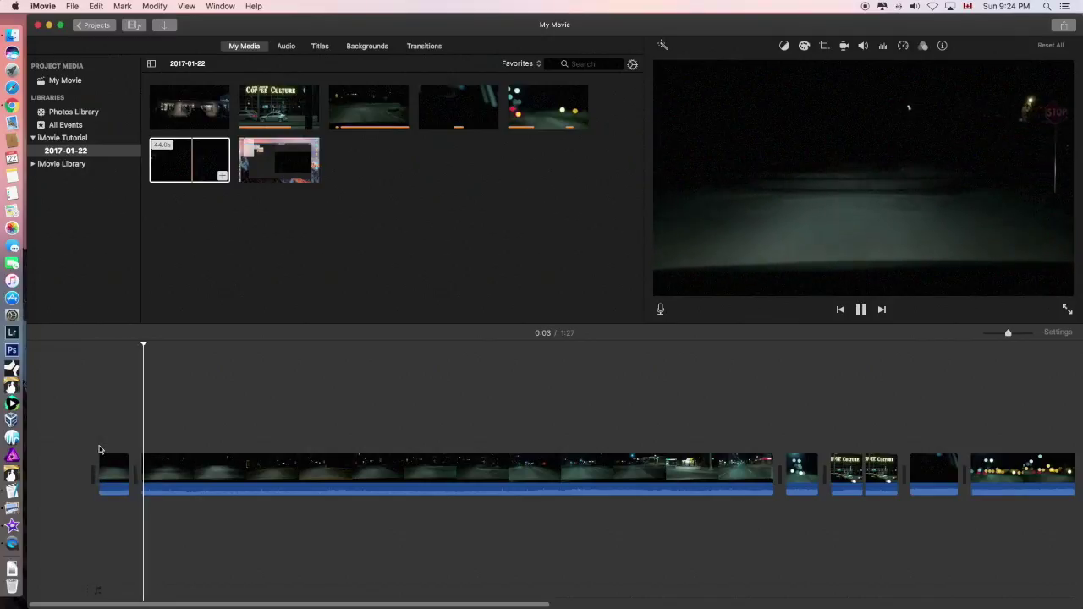
pyautogui.press('space')
pyautogui.click(99, 449)
pyautogui.press('space')
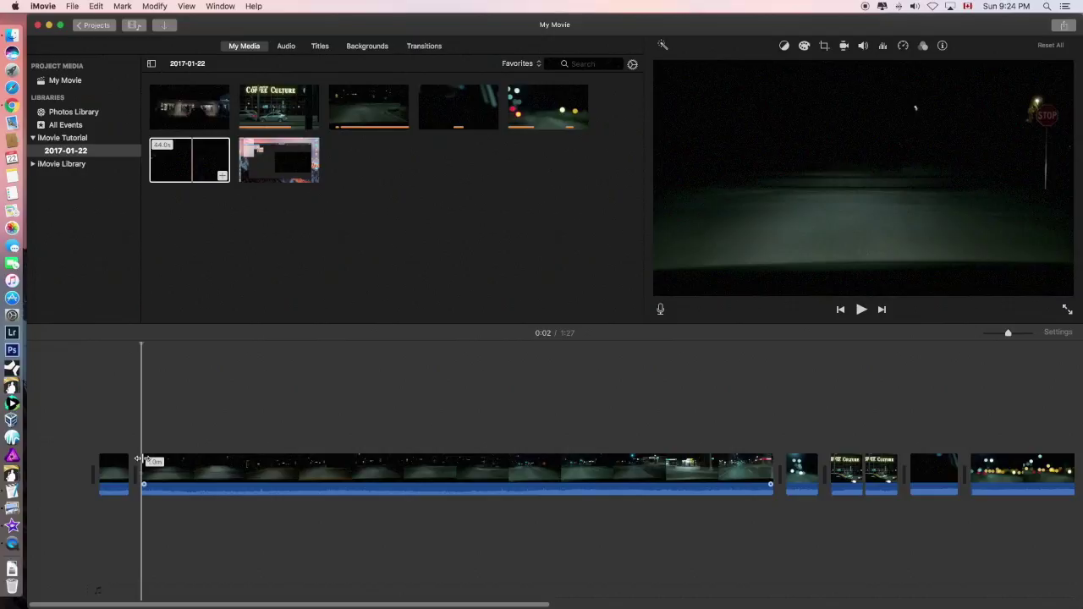
pyautogui.moveTo(142, 460); pyautogui.dragTo(237, 459)
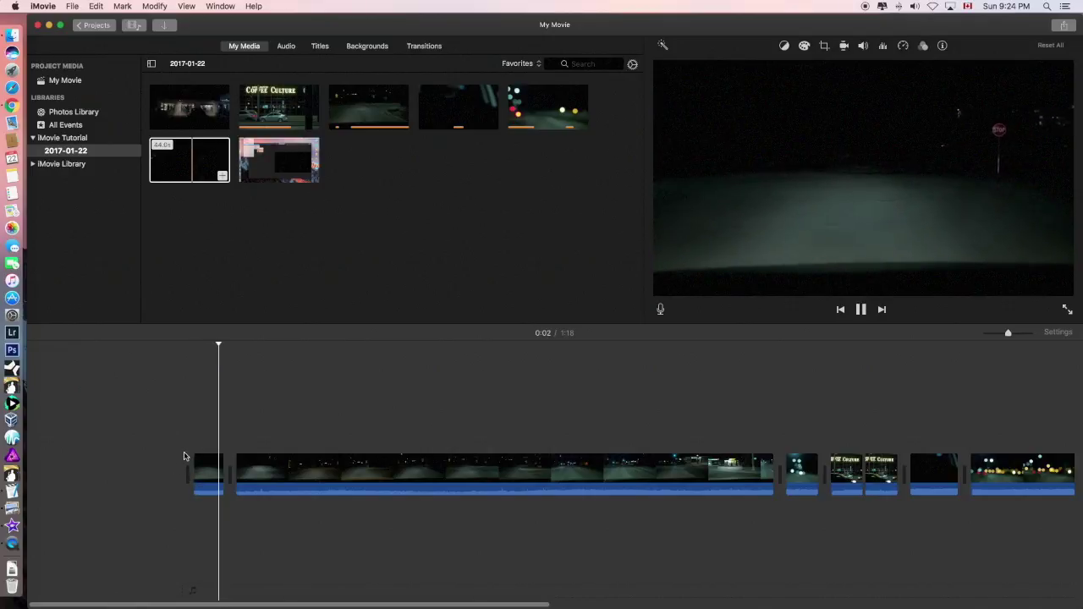
# Step: Split the long driving clip at 0:10 and a second point, deleting the middle piece
pyautogui.click(301, 467)
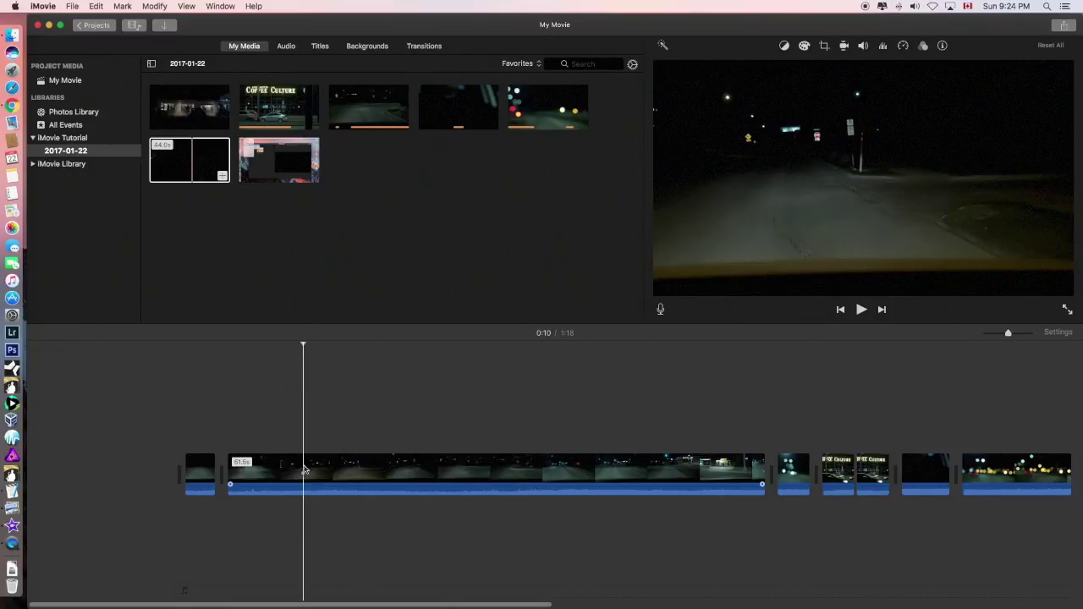
pyautogui.click(306, 468)
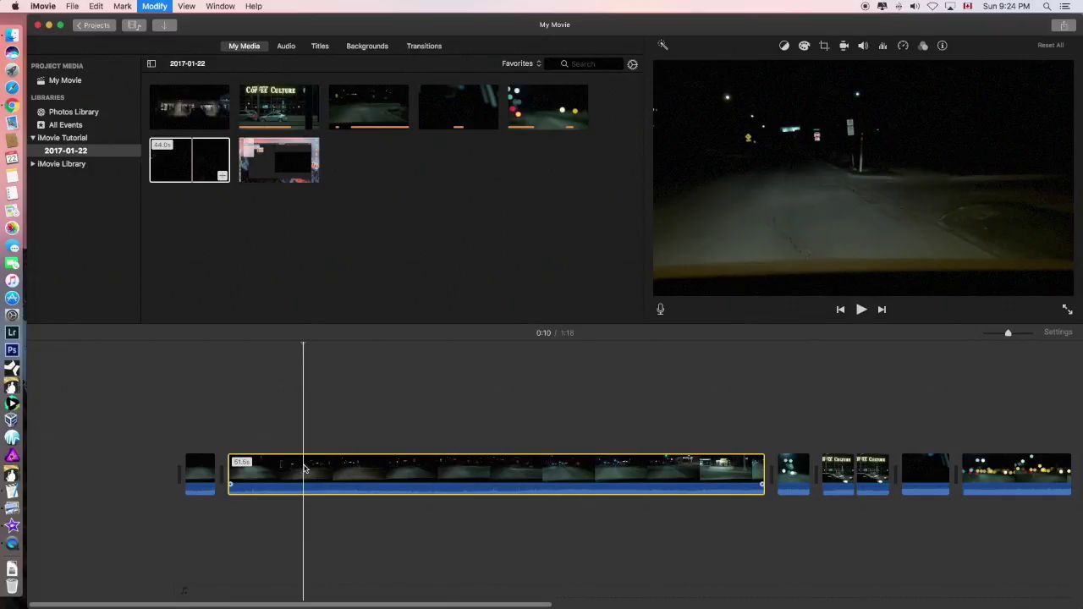
pyautogui.press('super+b')
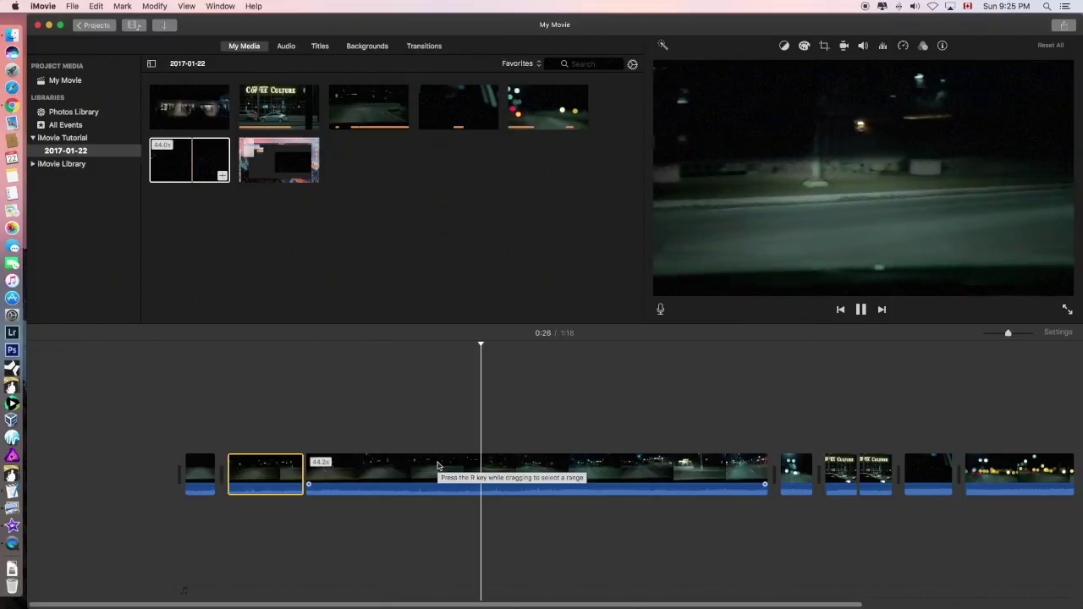
pyautogui.press('super+b')
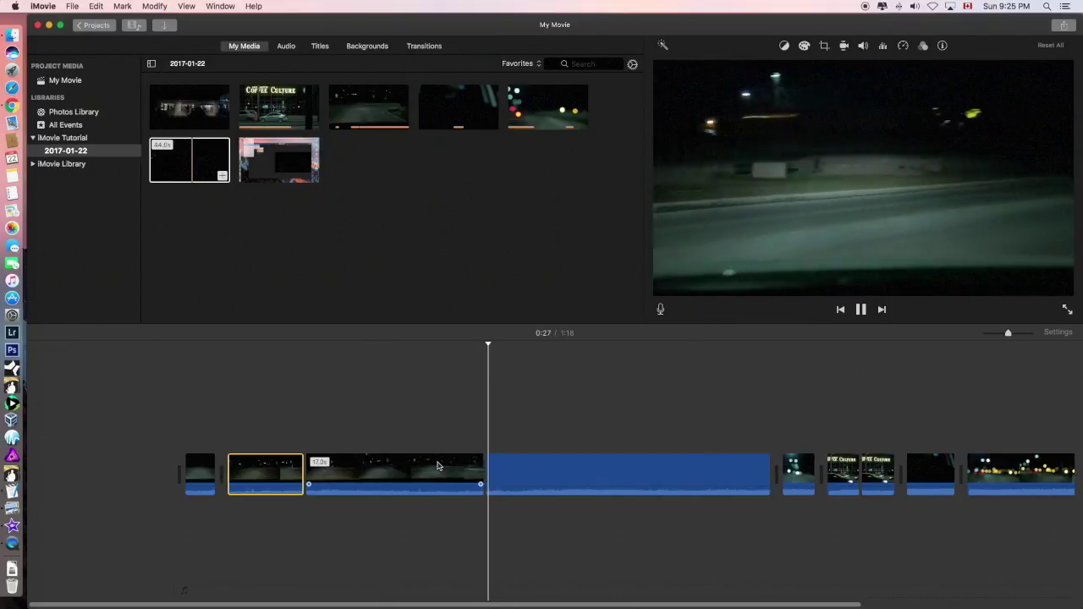
pyautogui.click(406, 467)
pyautogui.press('Delete')
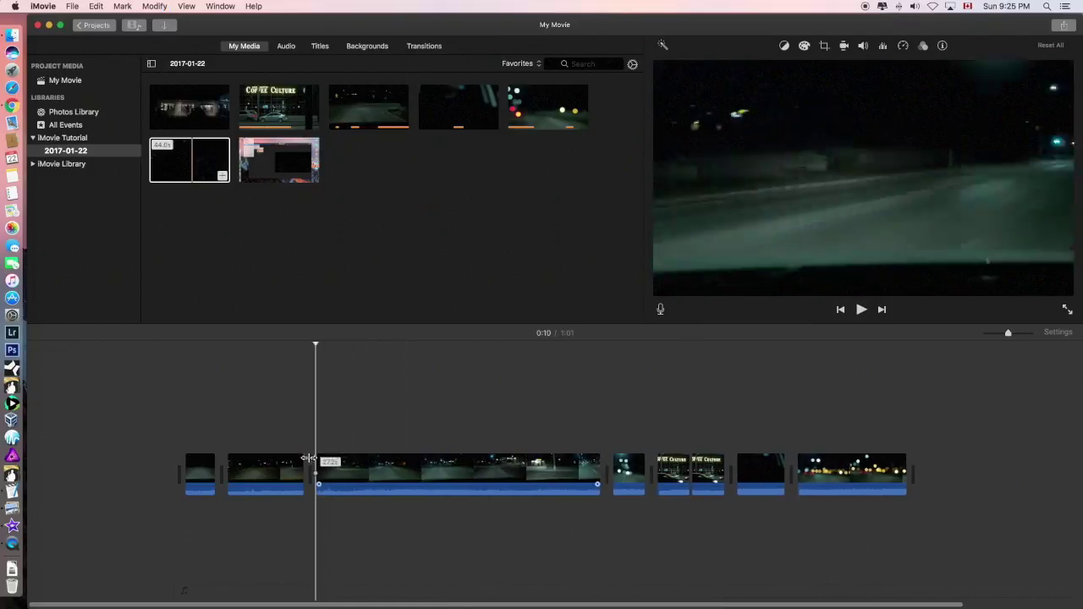
pyautogui.click(286, 437)
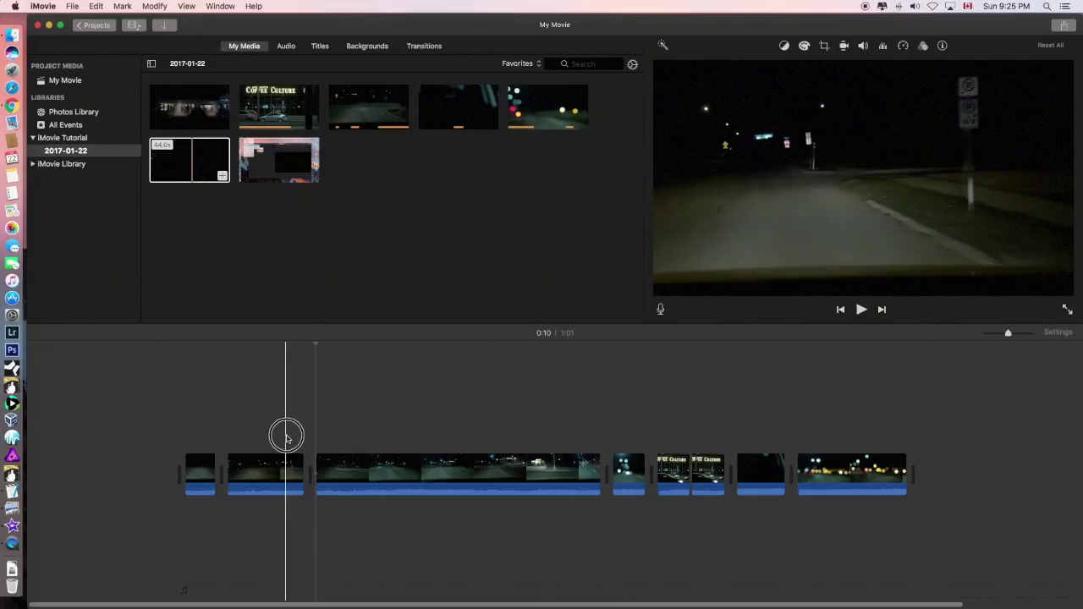
pyautogui.press('space')
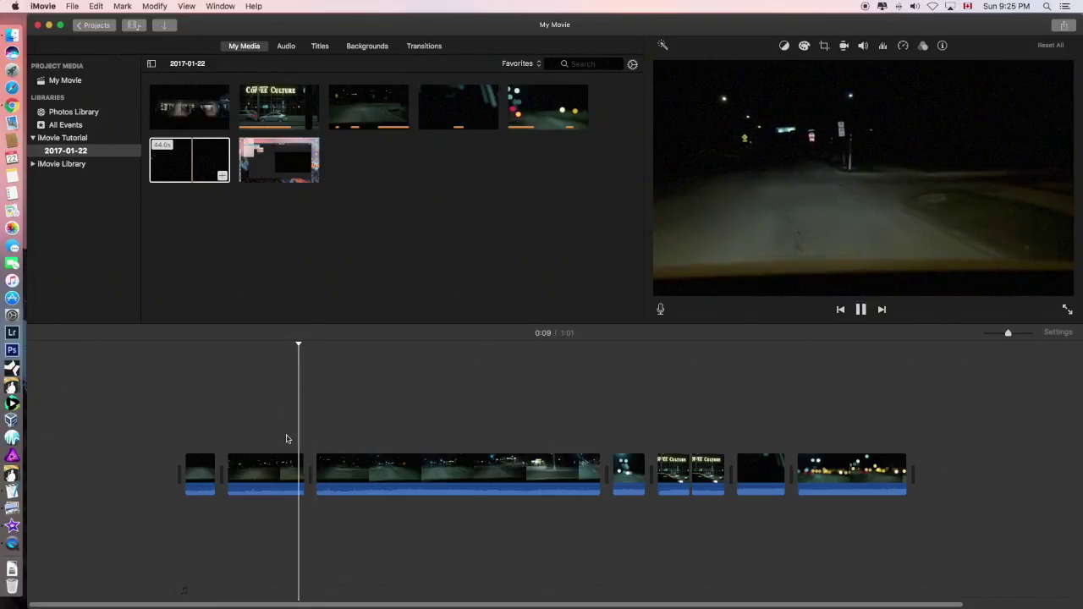
pyautogui.press('space')
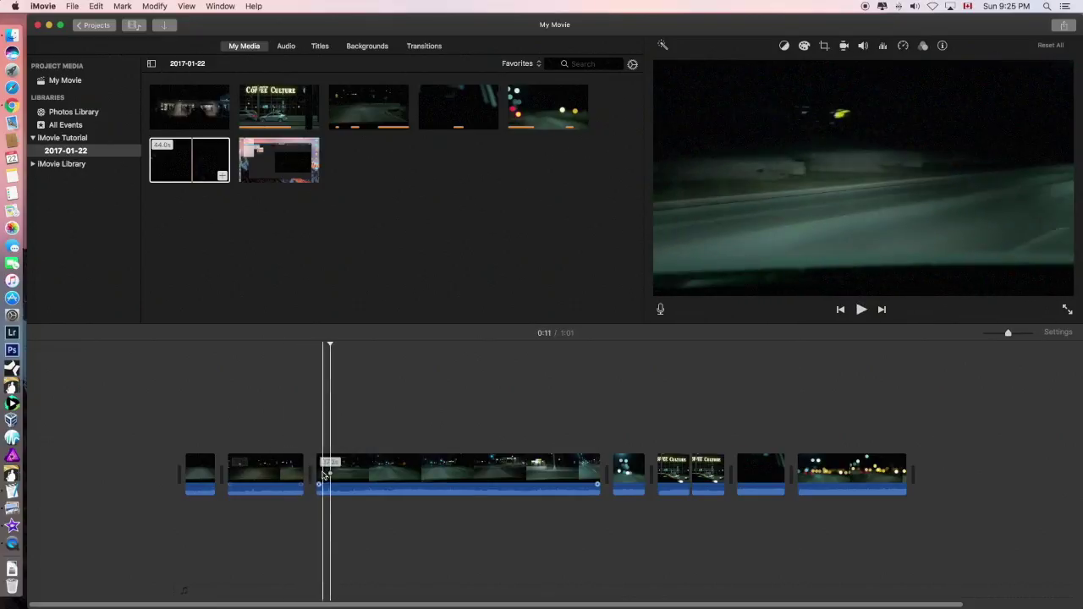
# Step: Extend the long clip to 28.7s, then split and delete a short piece of the 20.8s clip
pyautogui.moveTo(316, 473); pyautogui.dragTo(300, 476)
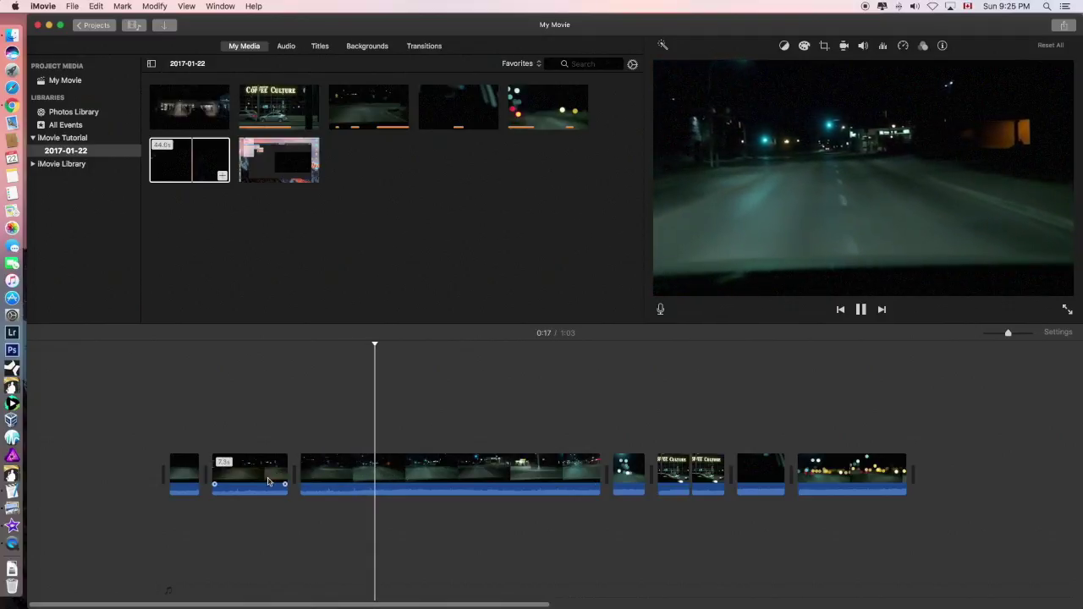
pyautogui.press('space')
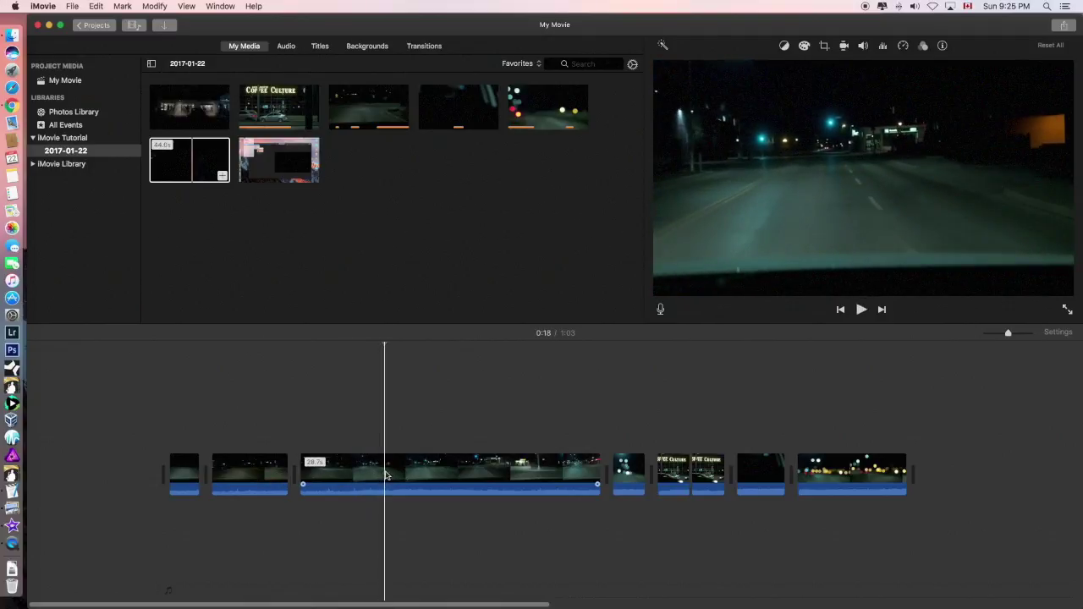
pyautogui.press('super+b')
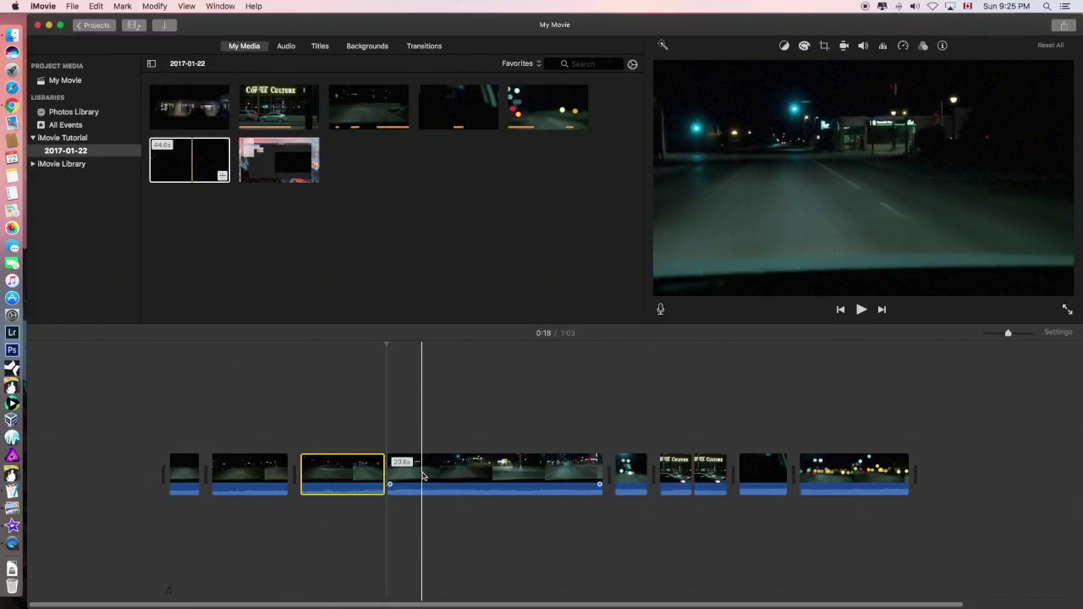
pyautogui.click(423, 477)
pyautogui.press('super+b')
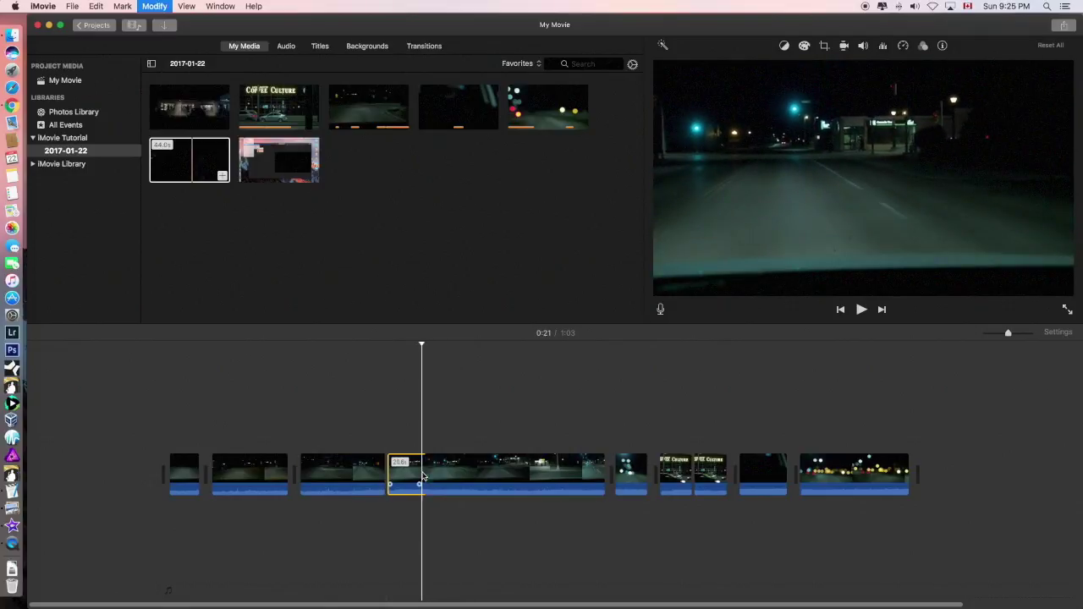
pyautogui.press('Delete')
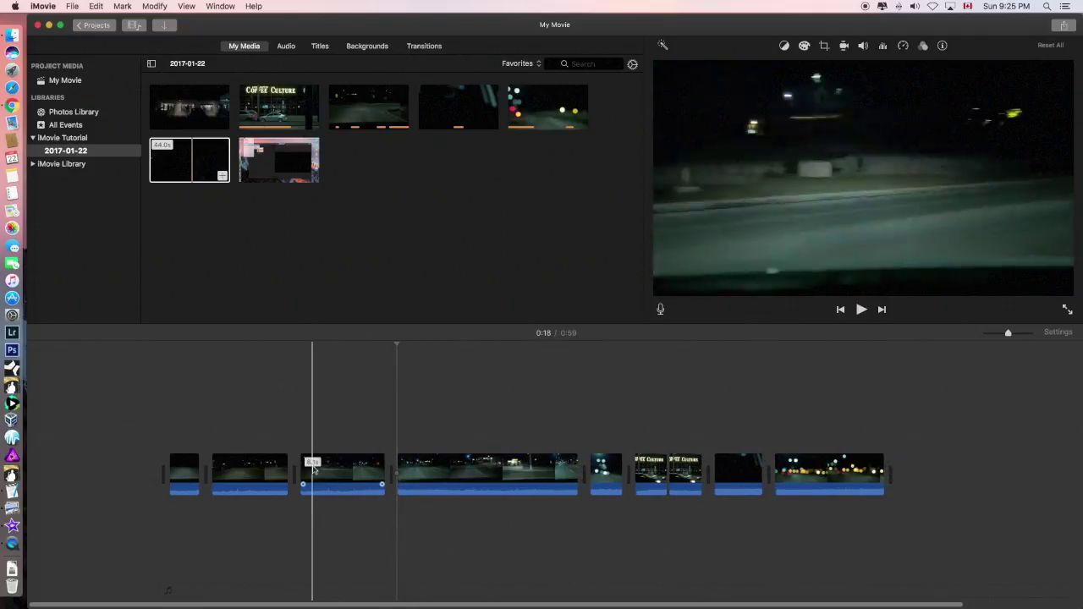
# Step: Split the 8.1s road clip and delete its 2.2s leftover piece
pyautogui.click(362, 470)
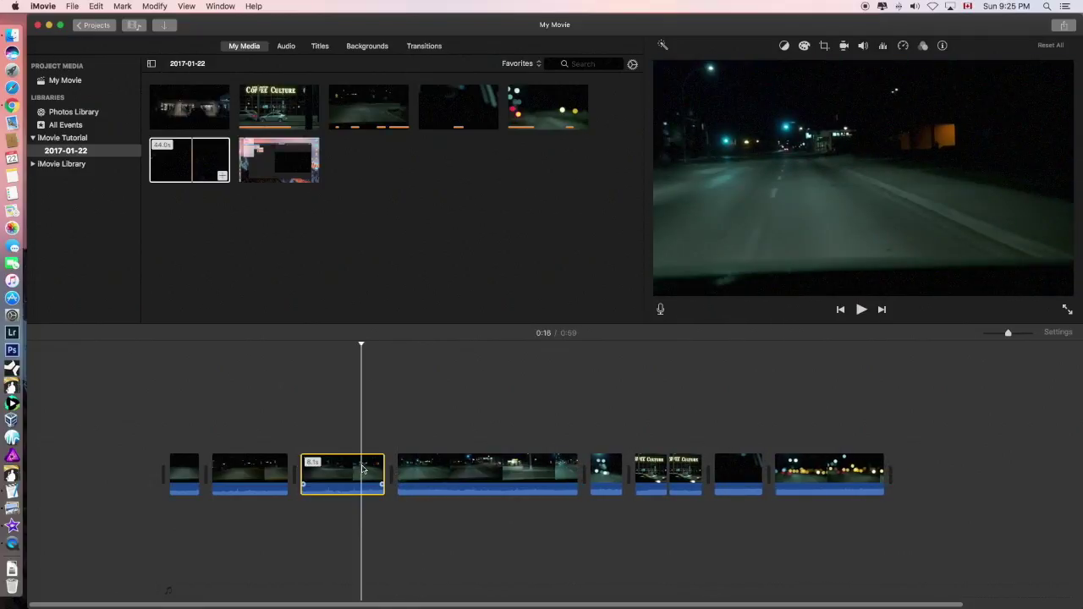
pyautogui.press('super+b')
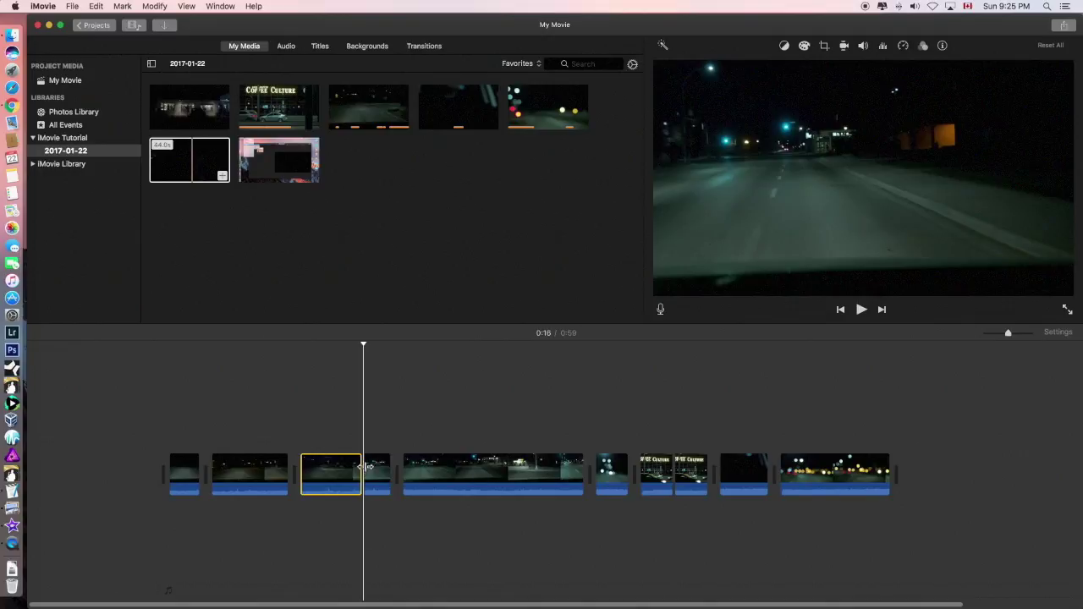
pyautogui.click(384, 477)
pyautogui.press('Delete')
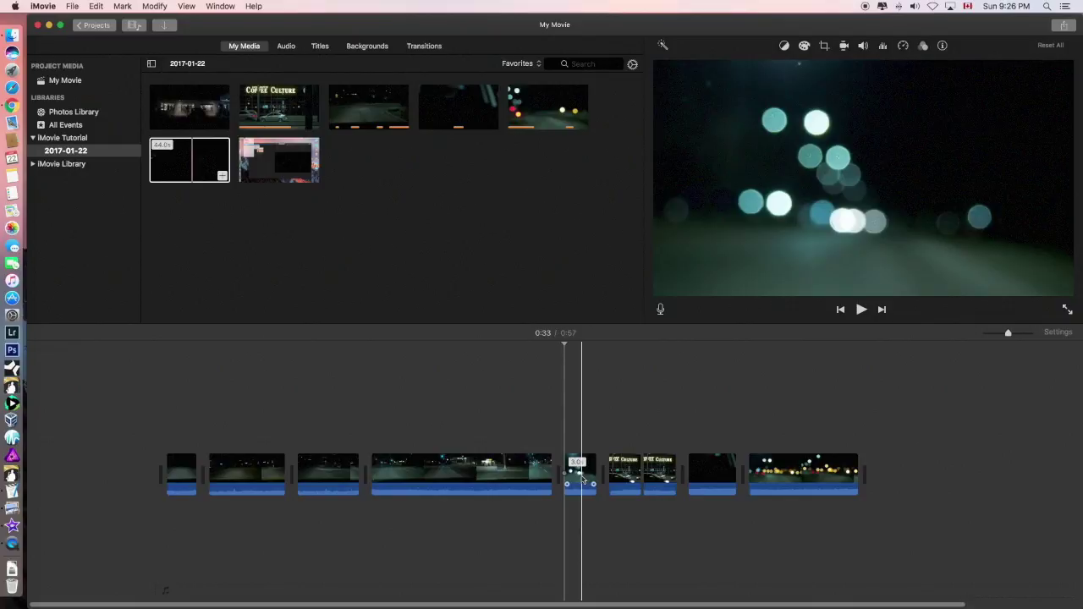
# Step: Lift the bokeh, Coffee Culture and next short clip above the driving footage as cutaways
pyautogui.moveTo(581, 484); pyautogui.dragTo(208, 433)
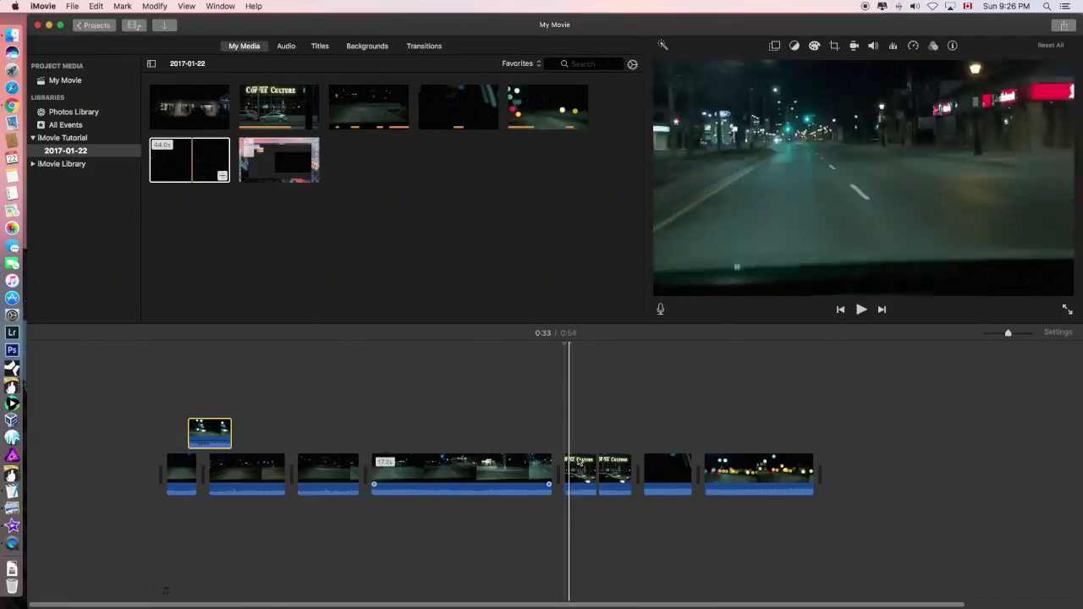
pyautogui.click(568, 471)
pyautogui.moveTo(569, 470); pyautogui.dragTo(293, 432)
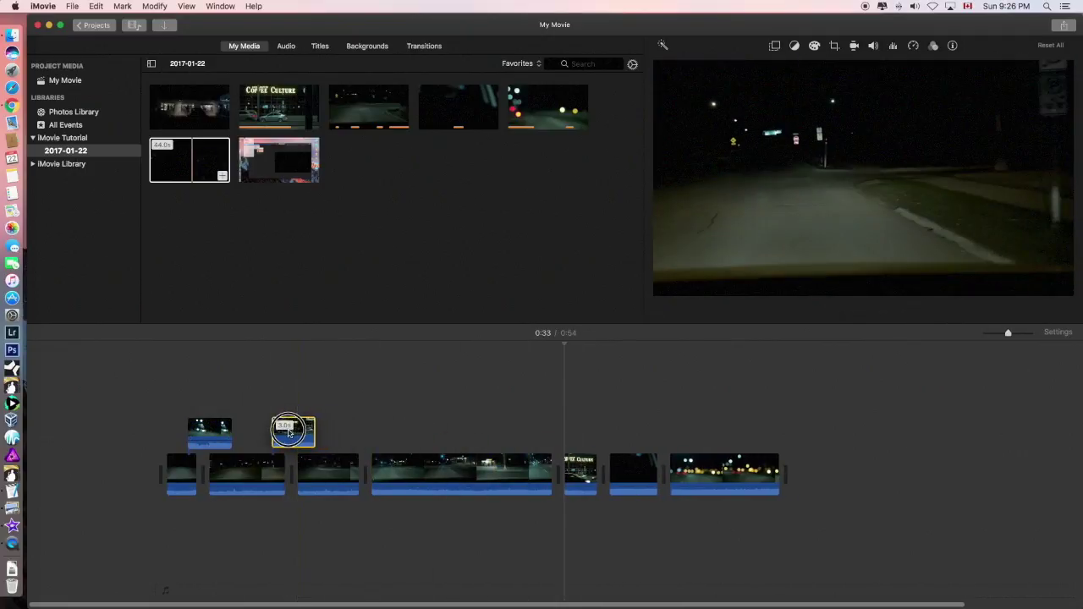
pyautogui.moveTo(580, 468); pyautogui.dragTo(372, 430)
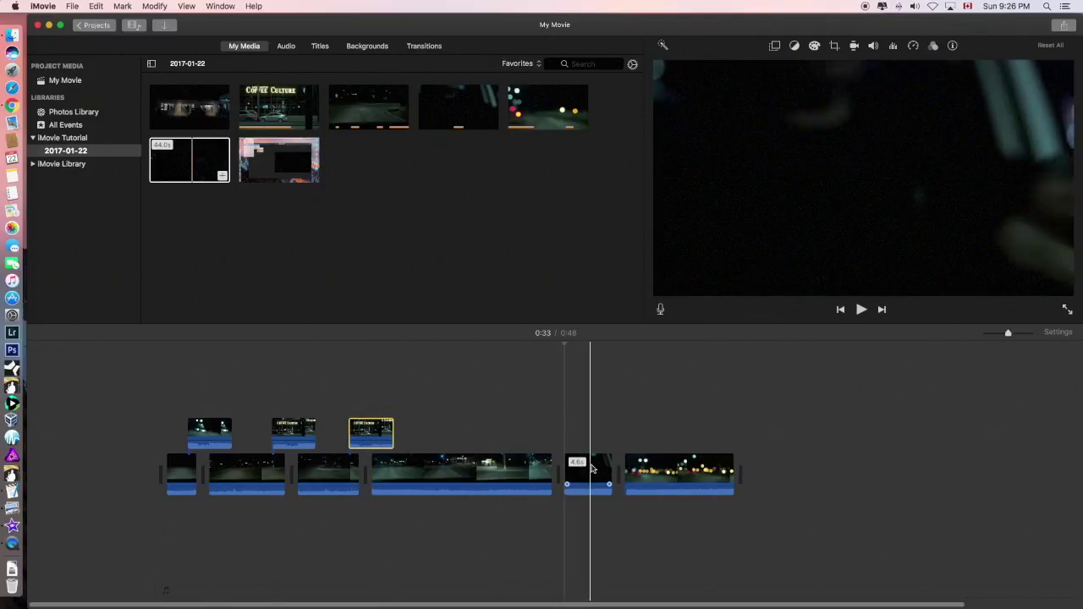
# Step: Keep the black clip at the movie's end and connect the bokeh lights clip above the final footage
pyautogui.moveTo(581, 465); pyautogui.dragTo(551, 436)
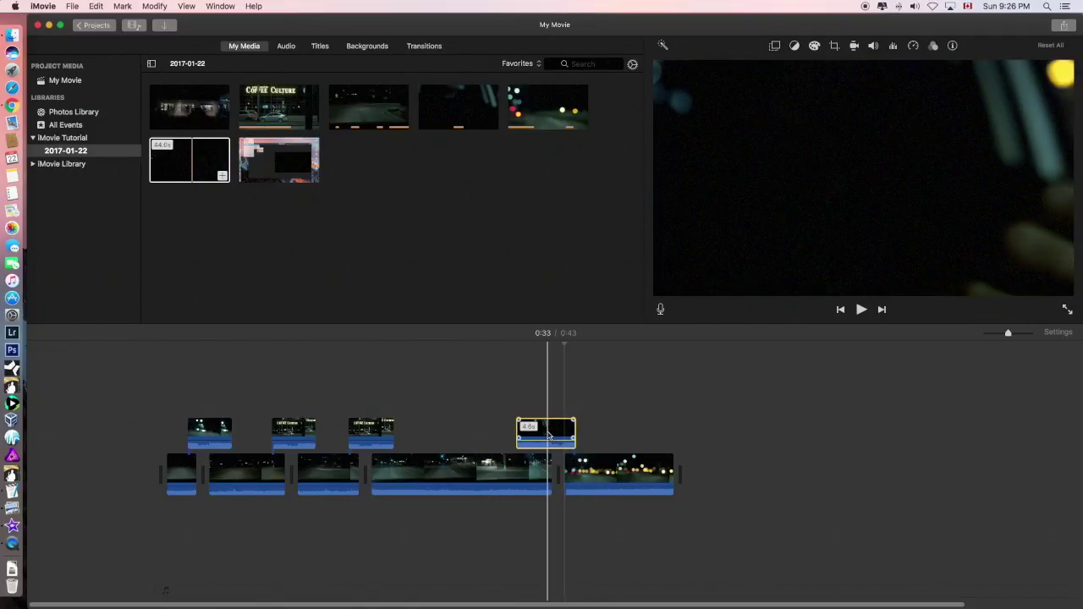
pyautogui.moveTo(551, 435); pyautogui.dragTo(692, 464)
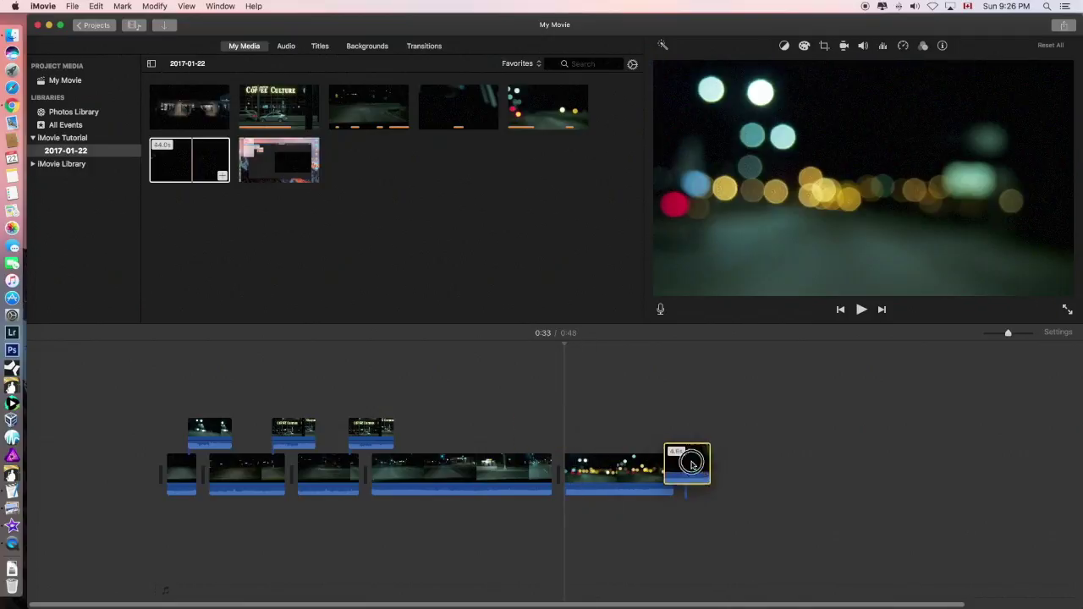
pyautogui.moveTo(599, 464); pyautogui.dragTo(583, 434)
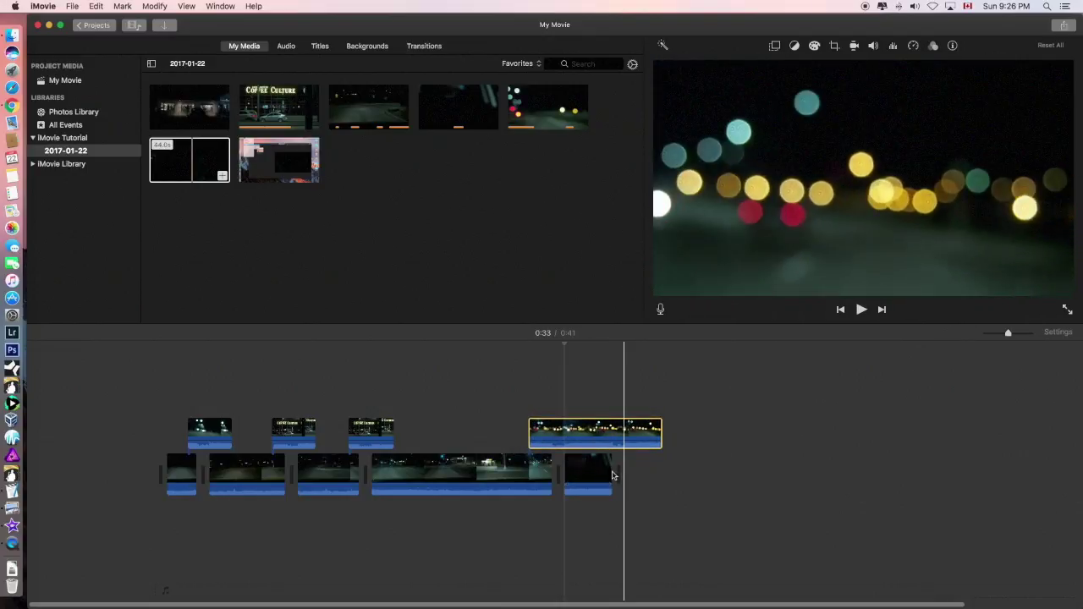
pyautogui.click(161, 449)
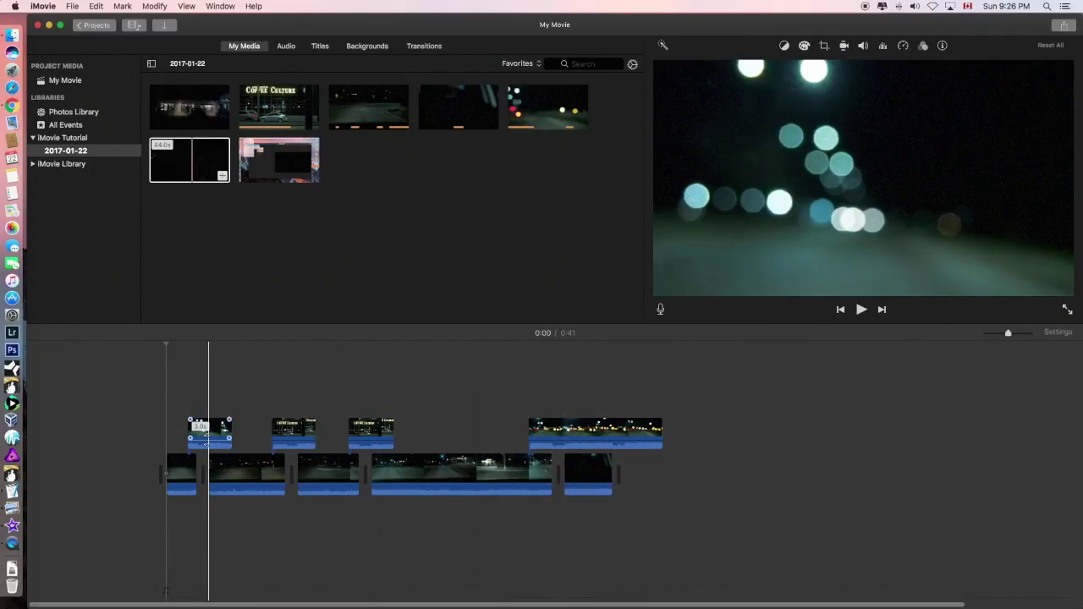
# Step: Drag the first two cutaways' volume lines down to 0%
pyautogui.moveTo(205, 439); pyautogui.dragTo(195, 449)
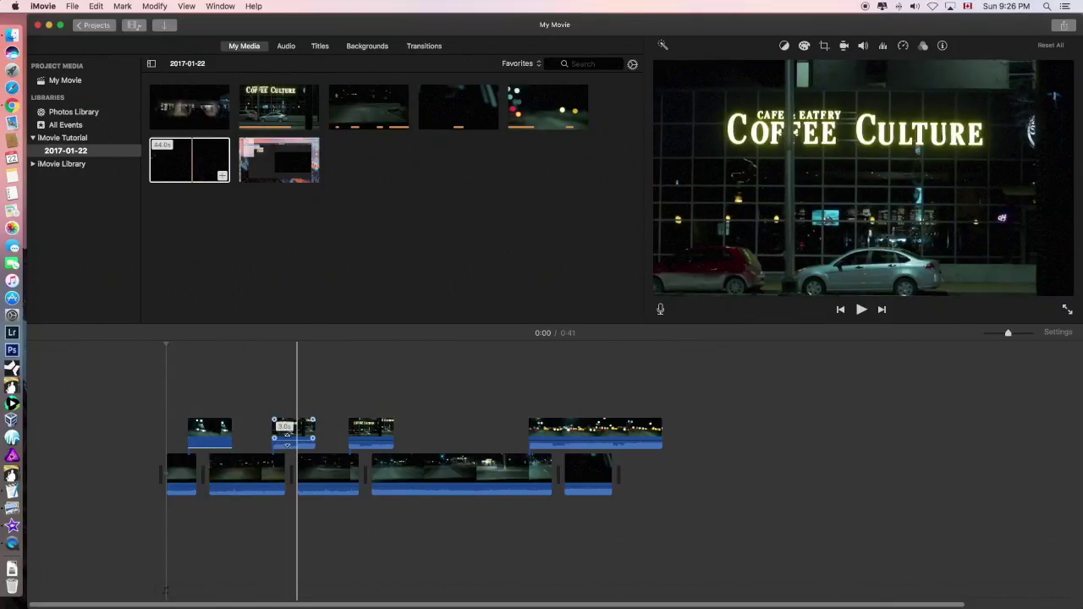
pyautogui.moveTo(288, 439); pyautogui.dragTo(288, 454)
pyautogui.click(371, 440)
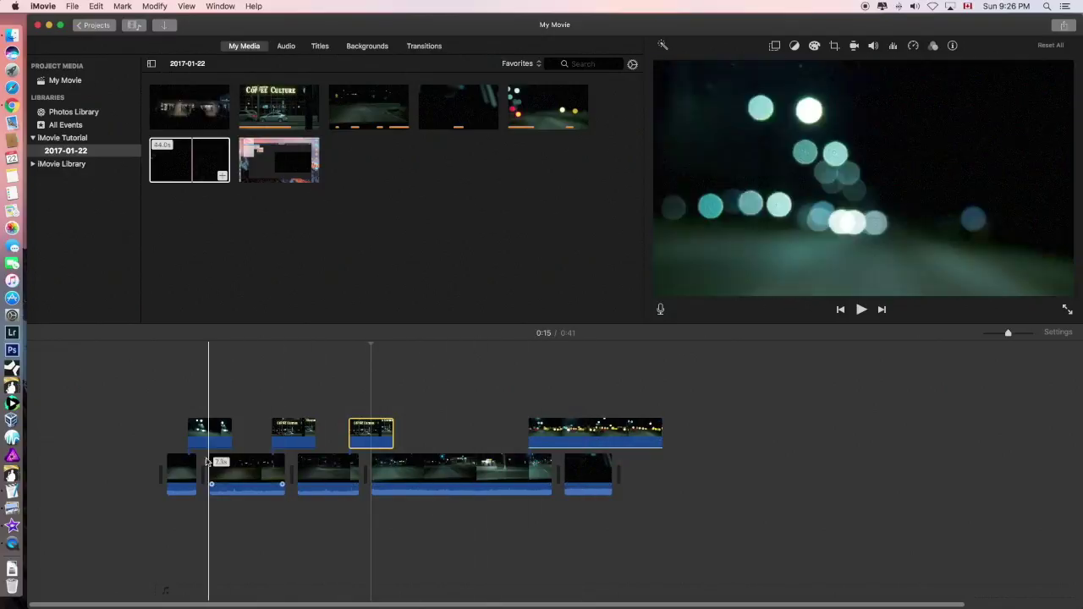
pyautogui.click(169, 446)
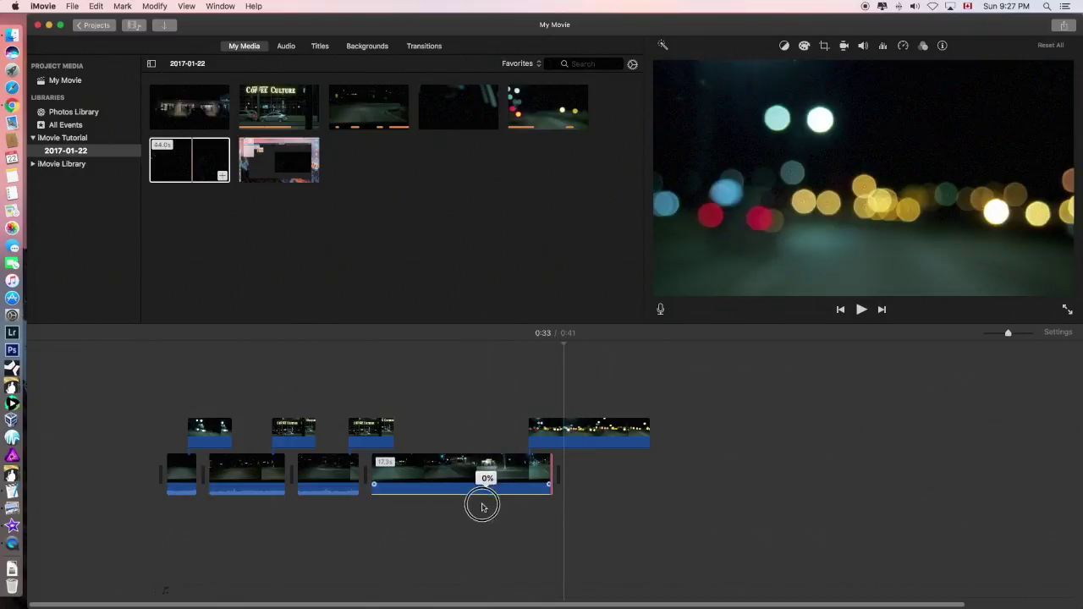
# Step: Set the three main road clips' volume to 0% and preview from the start
pyautogui.click(323, 488)
pyautogui.click(258, 488)
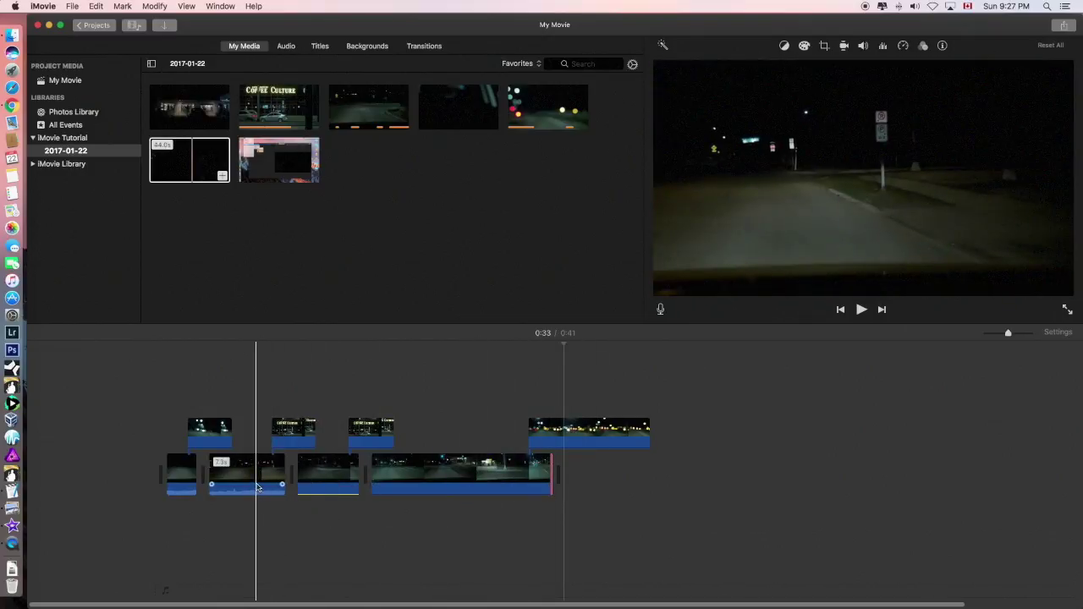
pyautogui.click(184, 486)
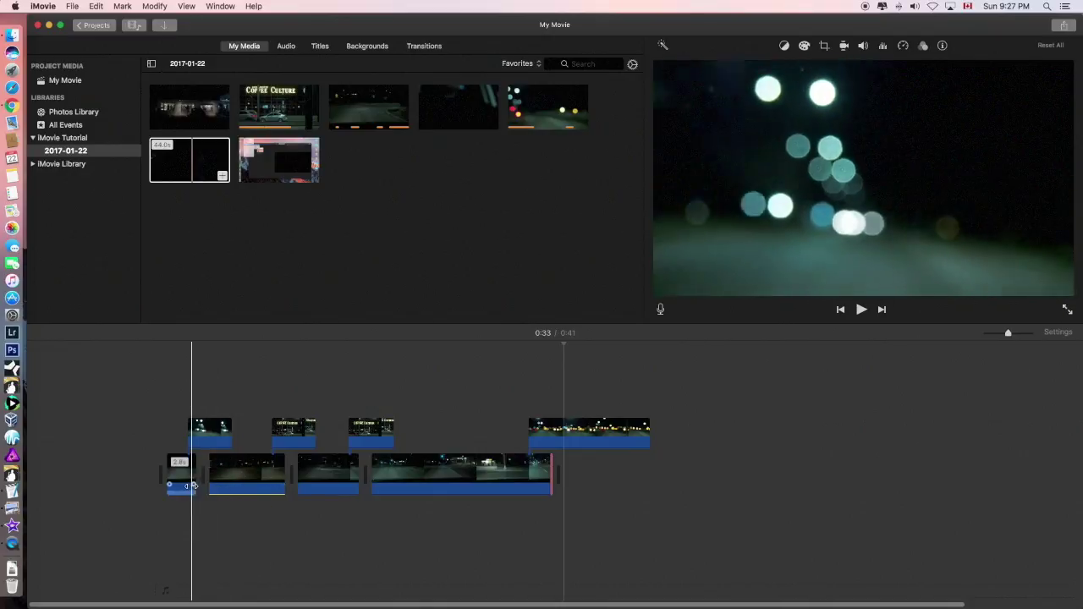
pyautogui.click(178, 491)
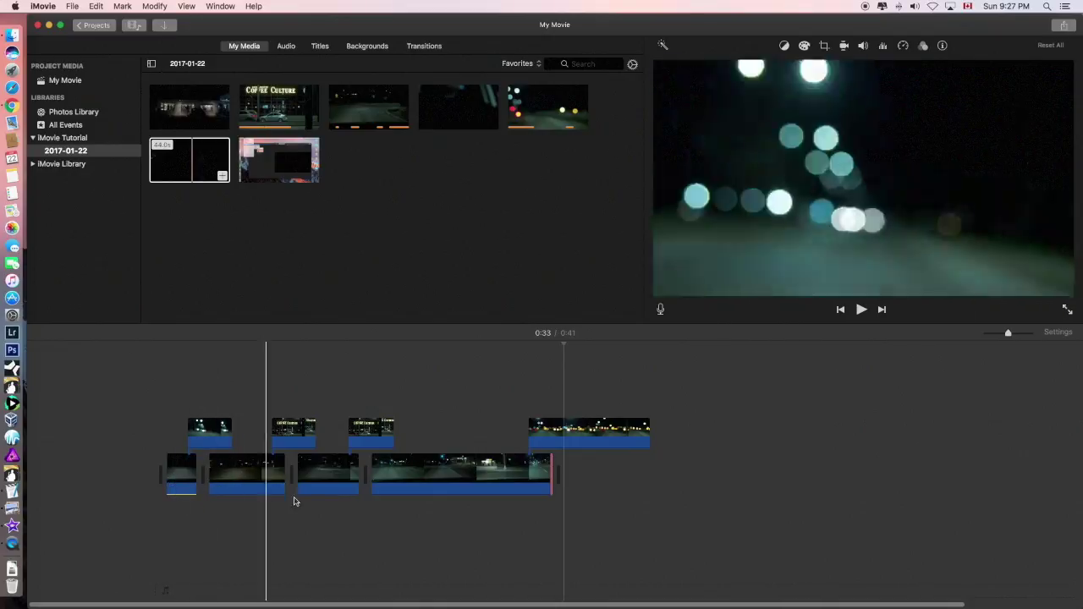
pyautogui.click(165, 498)
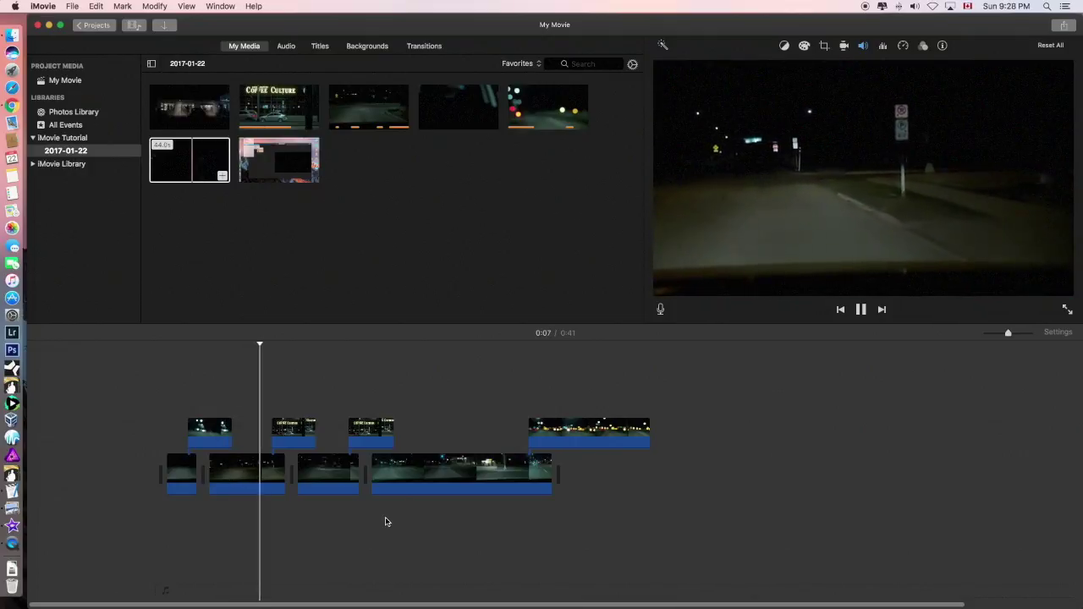
pyautogui.press('space')
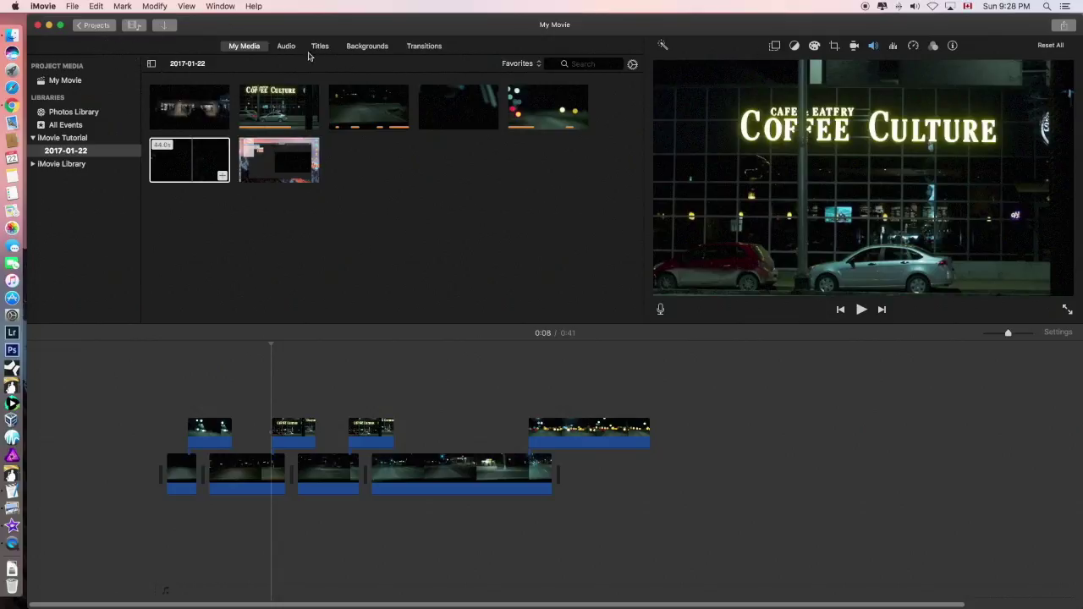
# Step: Drop a 1.0 s Cross Blur transition before the first clip and preview the opening
pyautogui.click(421, 47)
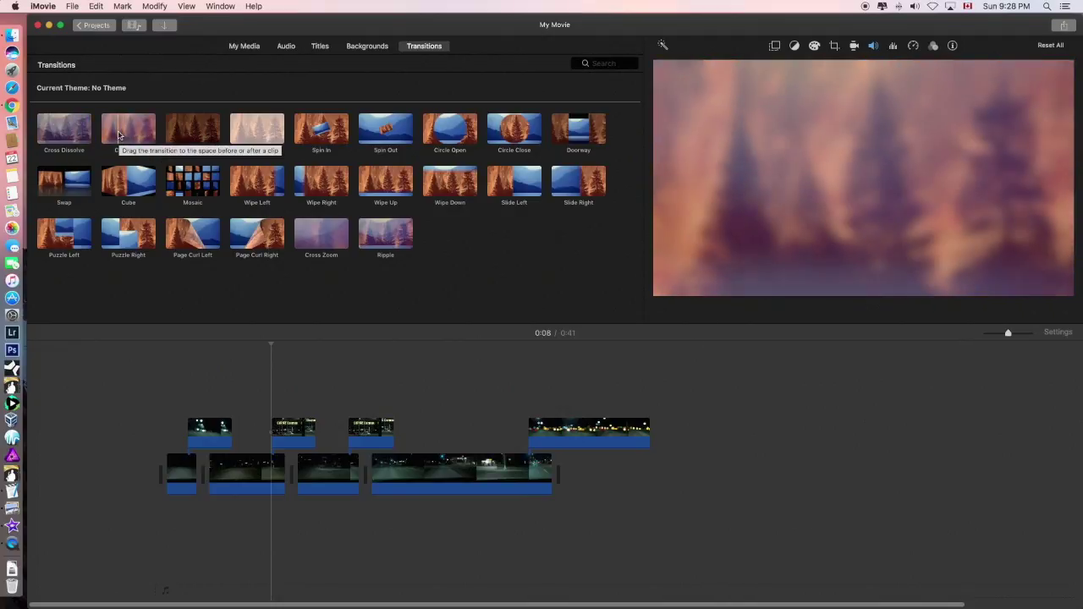
pyautogui.moveTo(122, 134)
pyautogui.mouseDown()
pyautogui.moveTo(133, 241)
pyautogui.moveTo(125, 427)
pyautogui.mouseUp()
pyautogui.moveTo(154, 474); pyautogui.dragTo(152, 464)
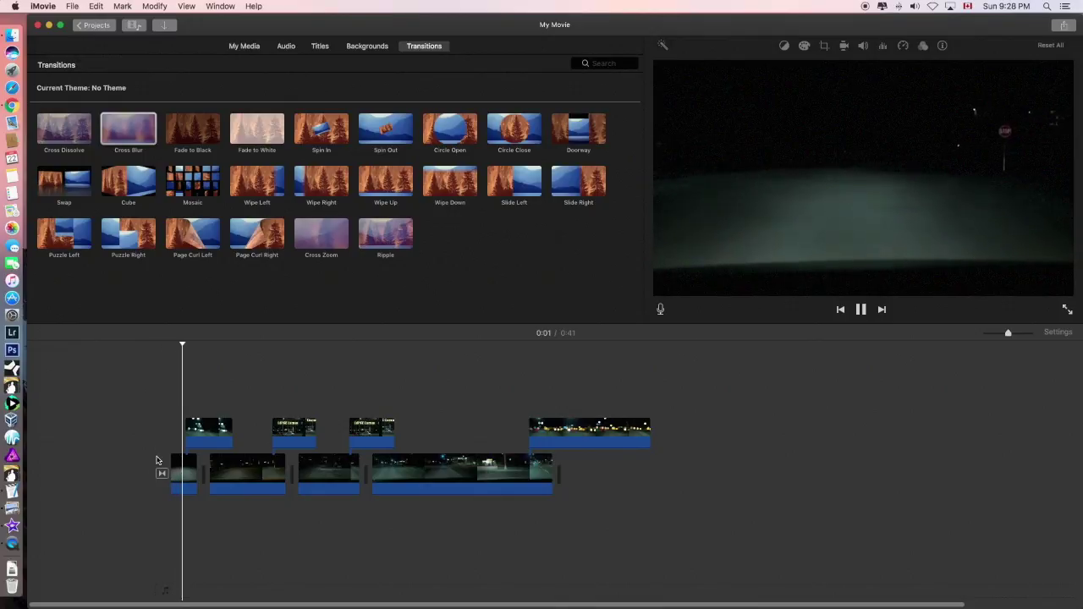
pyautogui.click(189, 428)
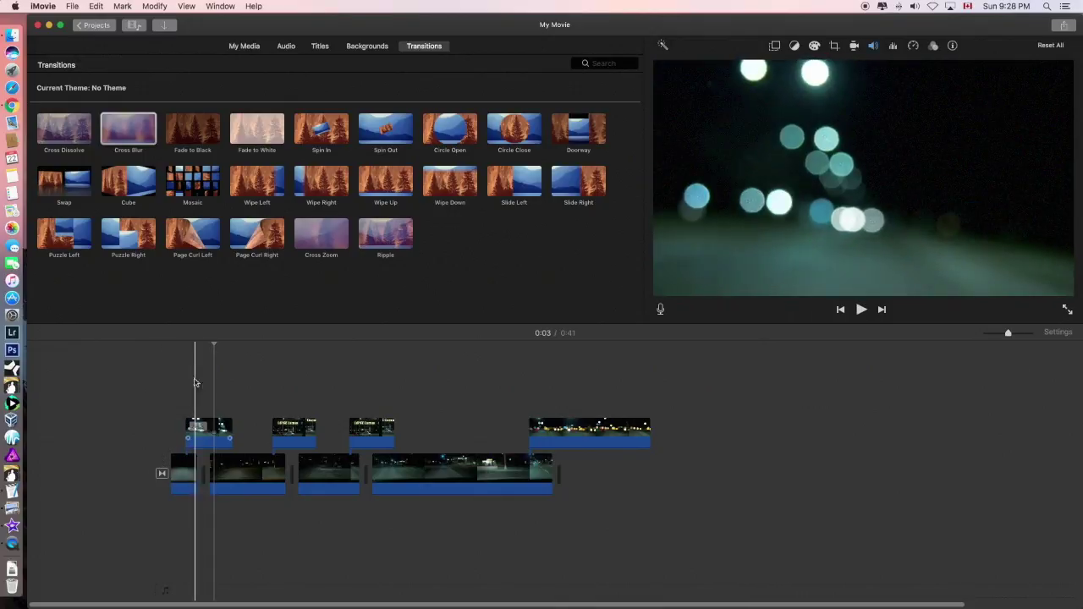
pyautogui.press('space')
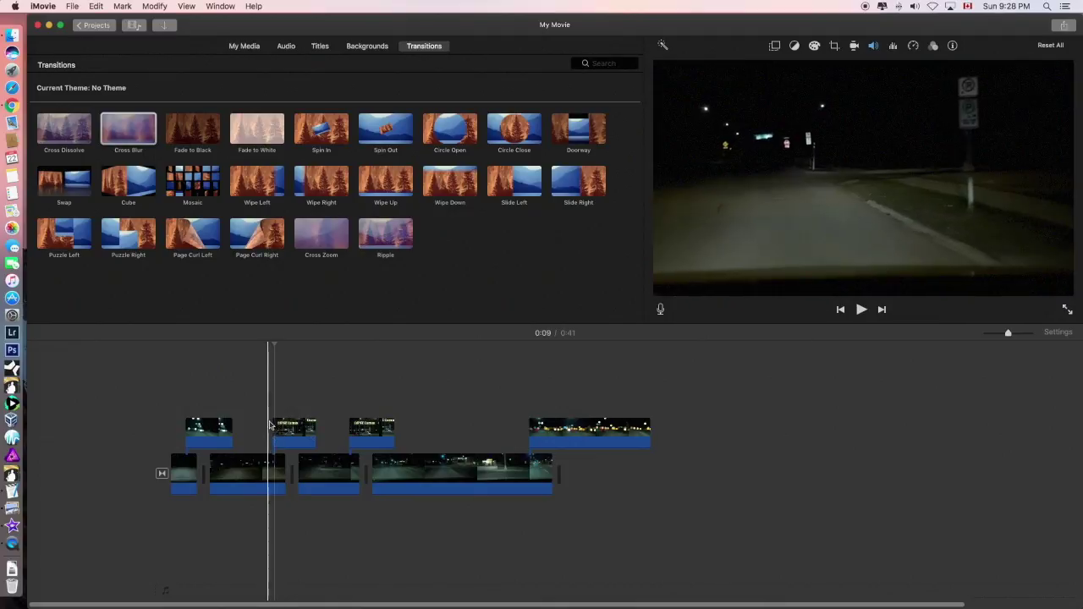
# Step: Give the Coffee Culture cutaway a 0.8 s fade and play it back to check
pyautogui.click(272, 421)
pyautogui.moveTo(280, 422); pyautogui.dragTo(284, 422)
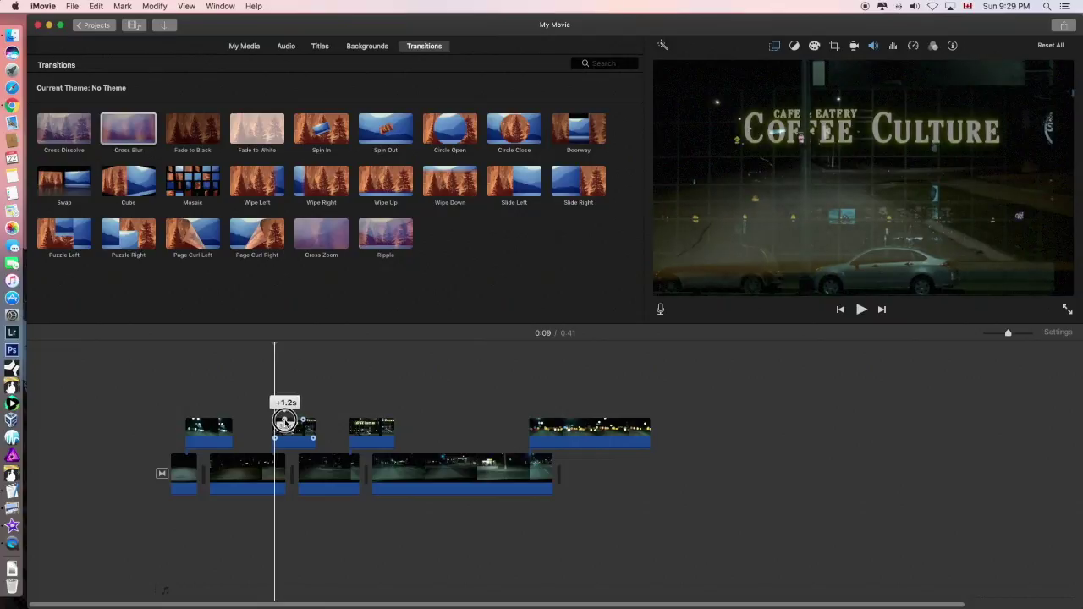
pyautogui.click(264, 423)
pyautogui.press('space')
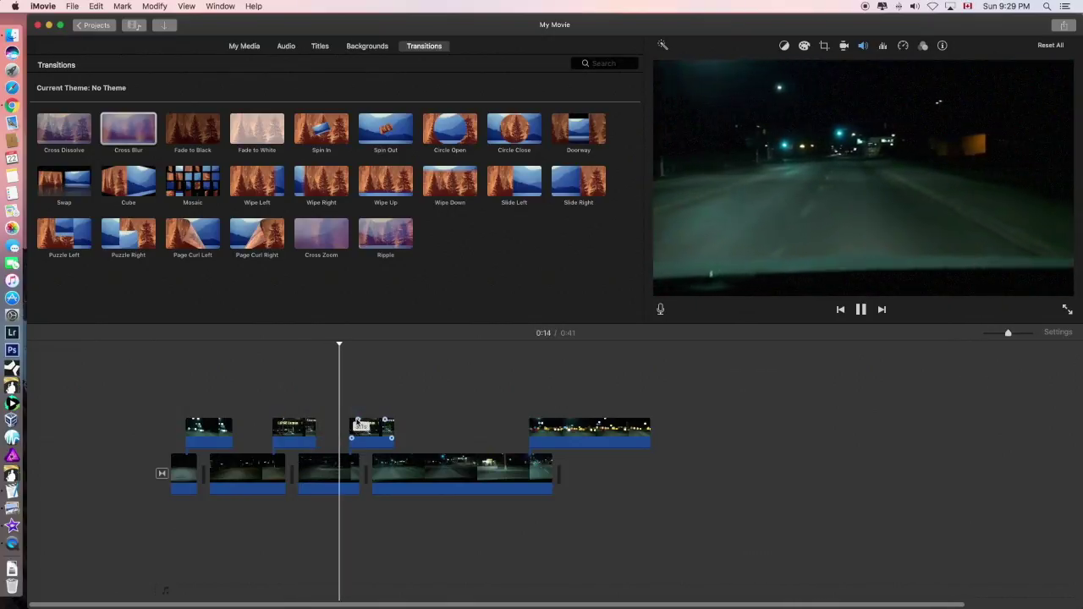
# Step: Move the last night-road cutaway earlier and trim it from 10.5 s to 7.8 s, ending the movie at 0:36
pyautogui.click(547, 430)
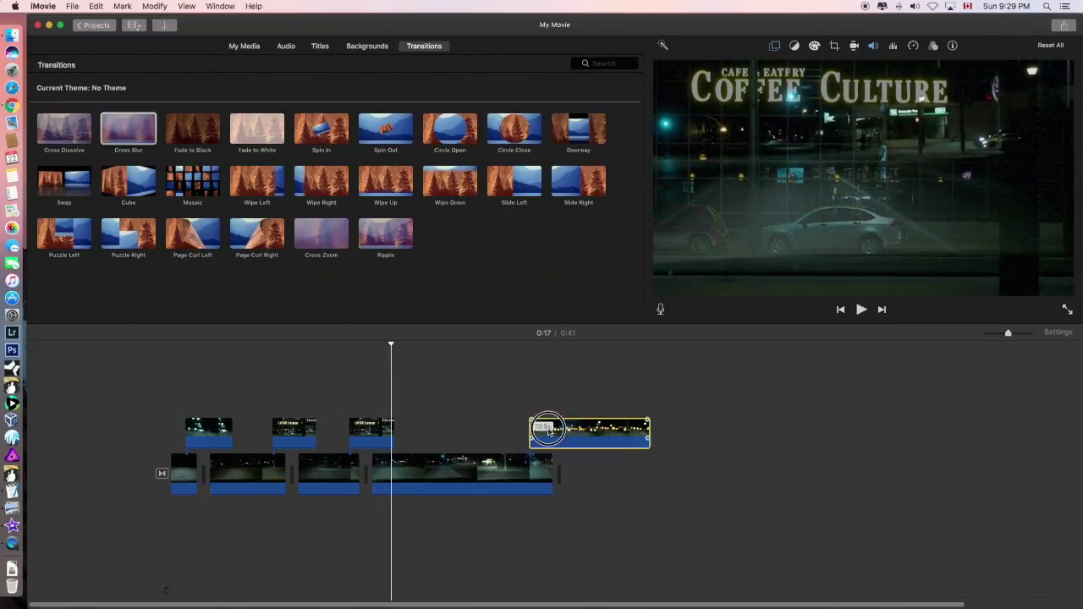
pyautogui.moveTo(547, 430); pyautogui.dragTo(506, 420)
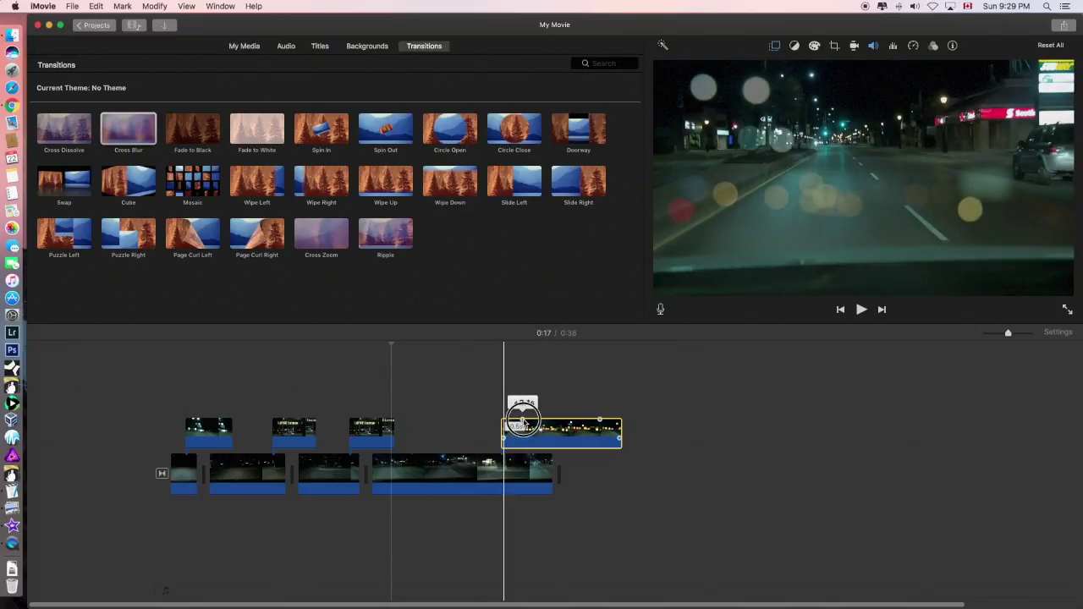
pyautogui.click(485, 418)
pyautogui.click(385, 412)
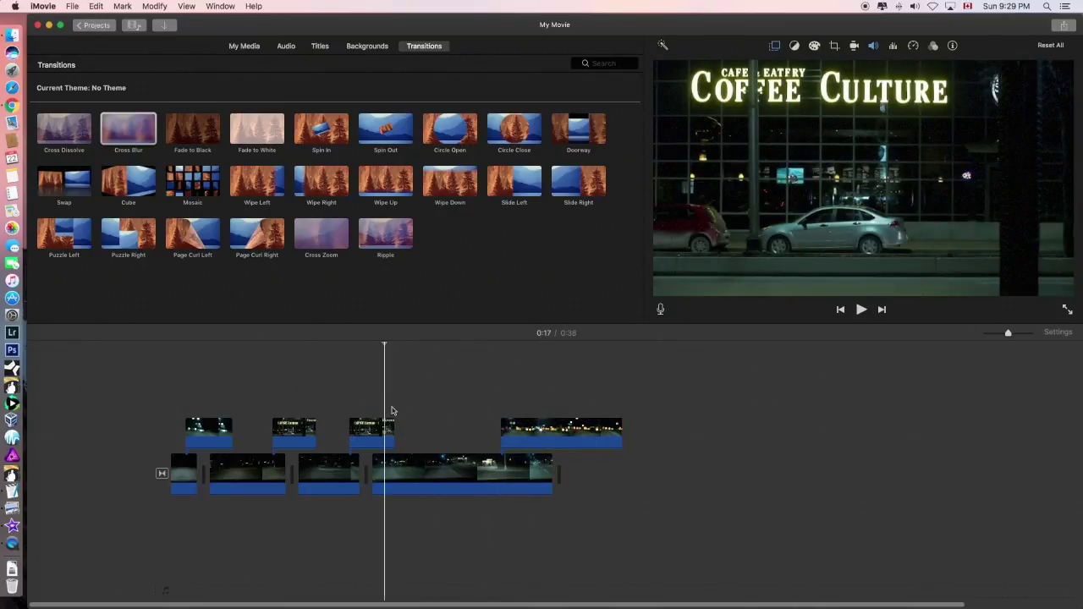
pyautogui.press('space')
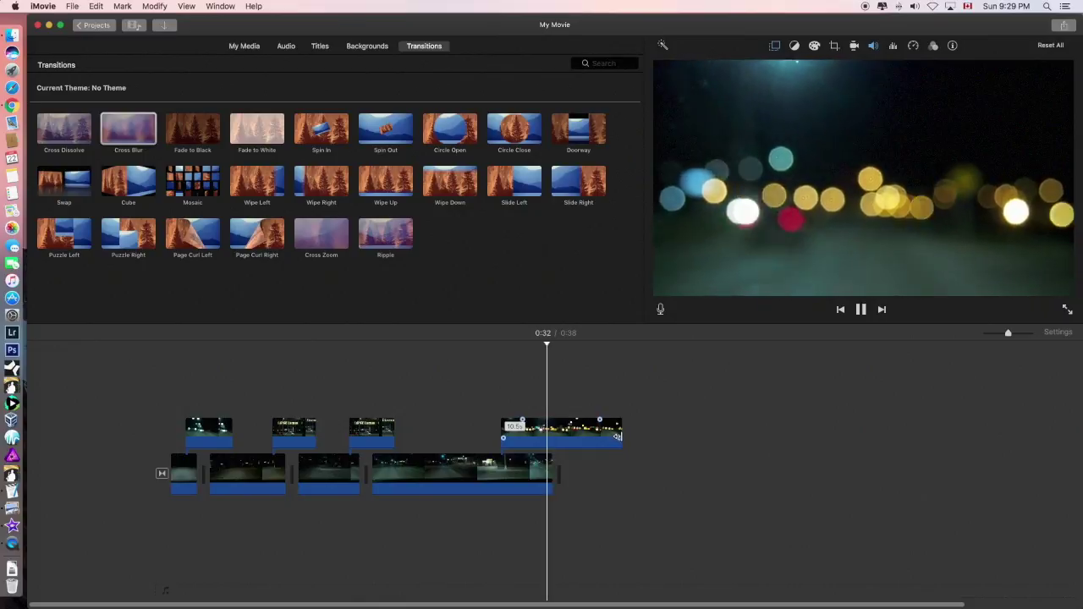
pyautogui.moveTo(619, 437); pyautogui.dragTo(594, 439)
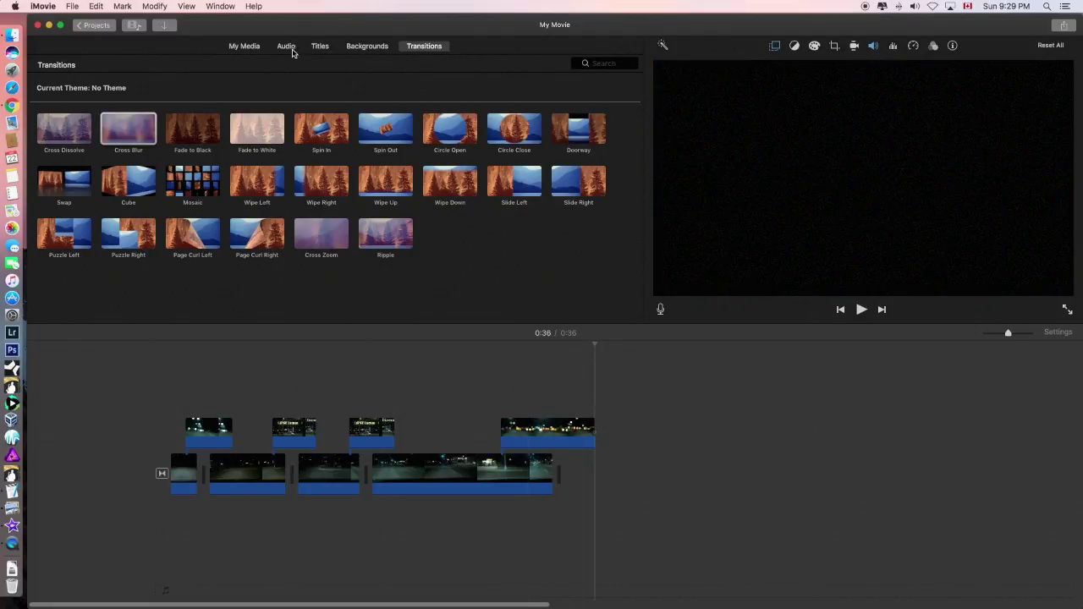
# Step: Show the Effects collection in Sound Effects, sorted by duration, longest first
pyautogui.click(286, 49)
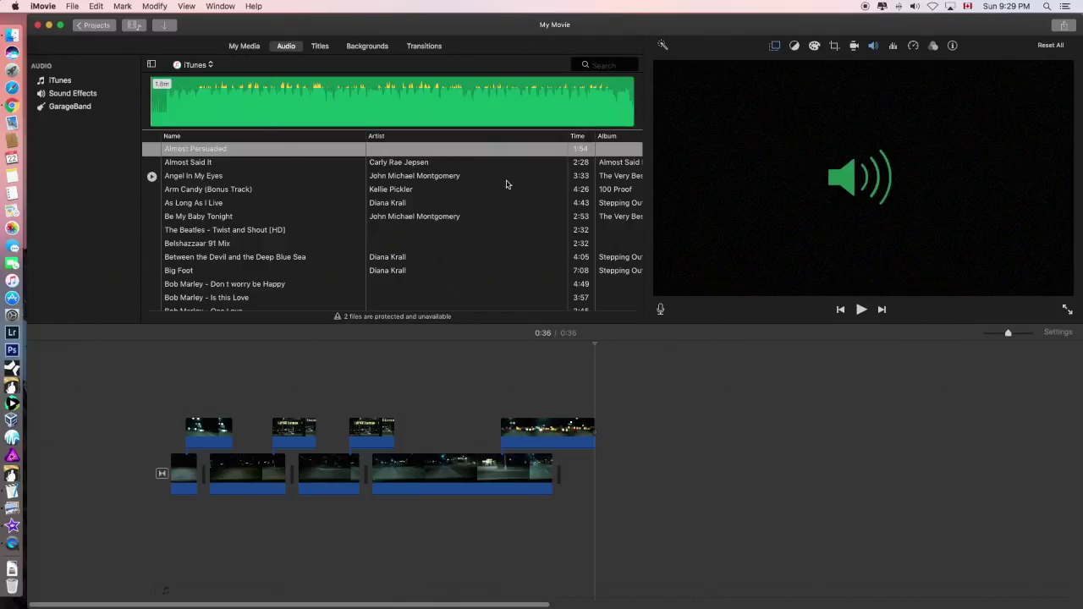
pyautogui.click(576, 137)
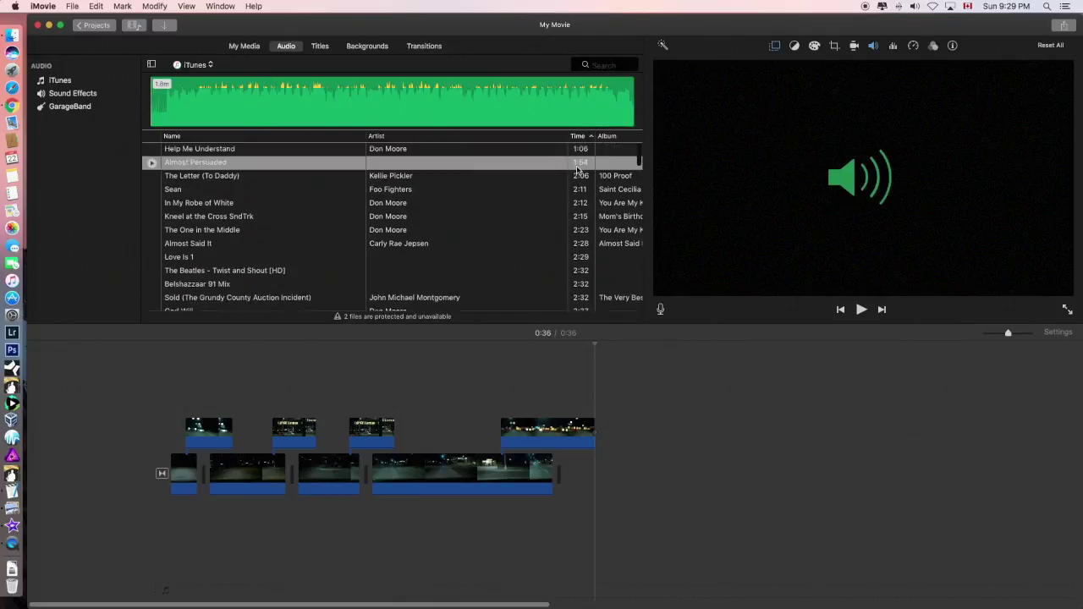
pyautogui.click(80, 98)
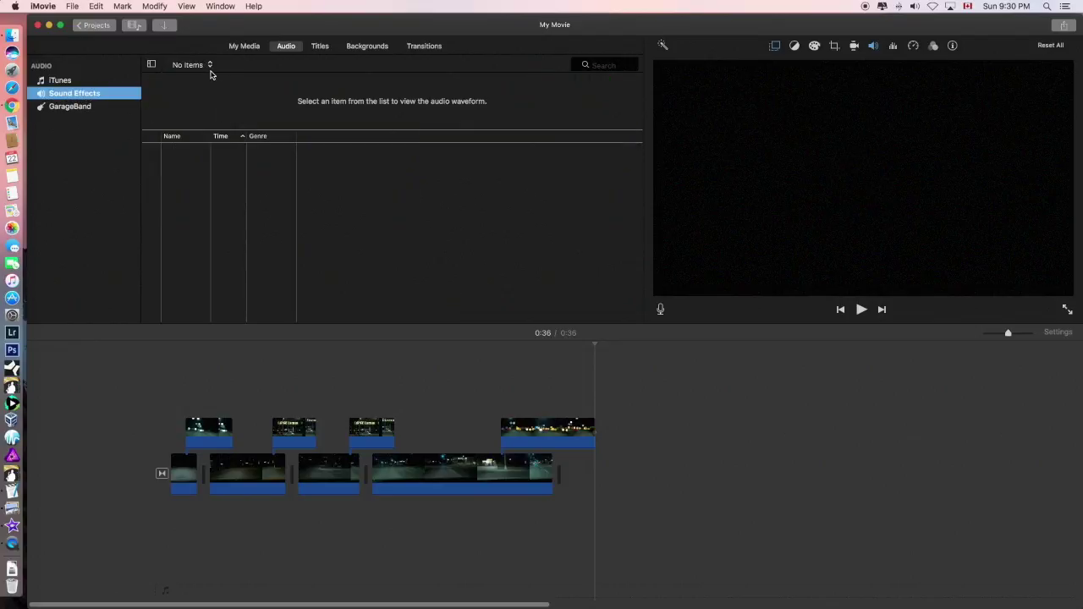
pyautogui.click(206, 67)
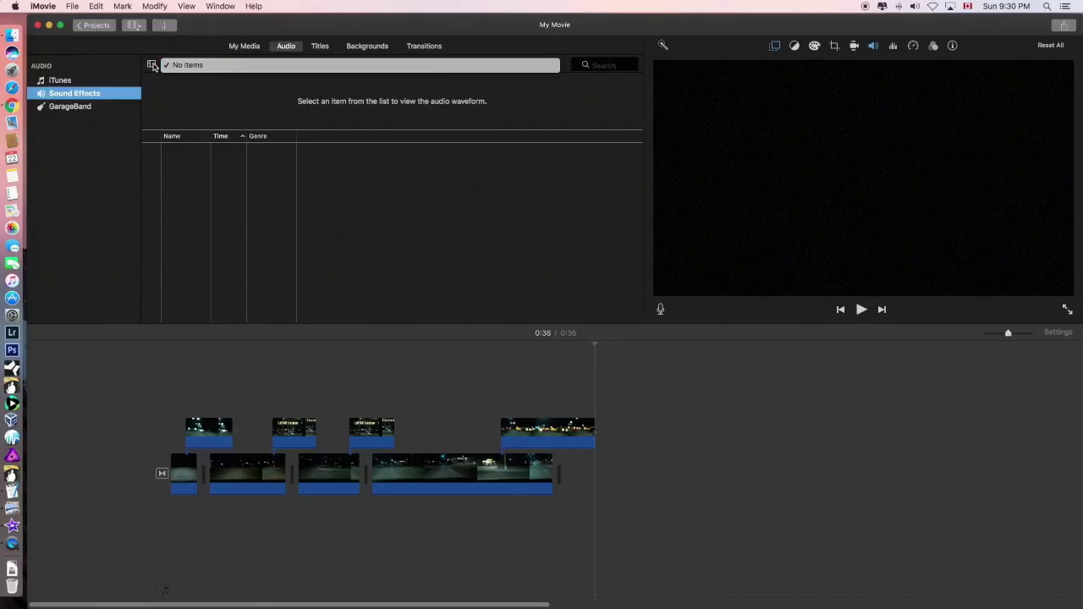
pyautogui.click(189, 106)
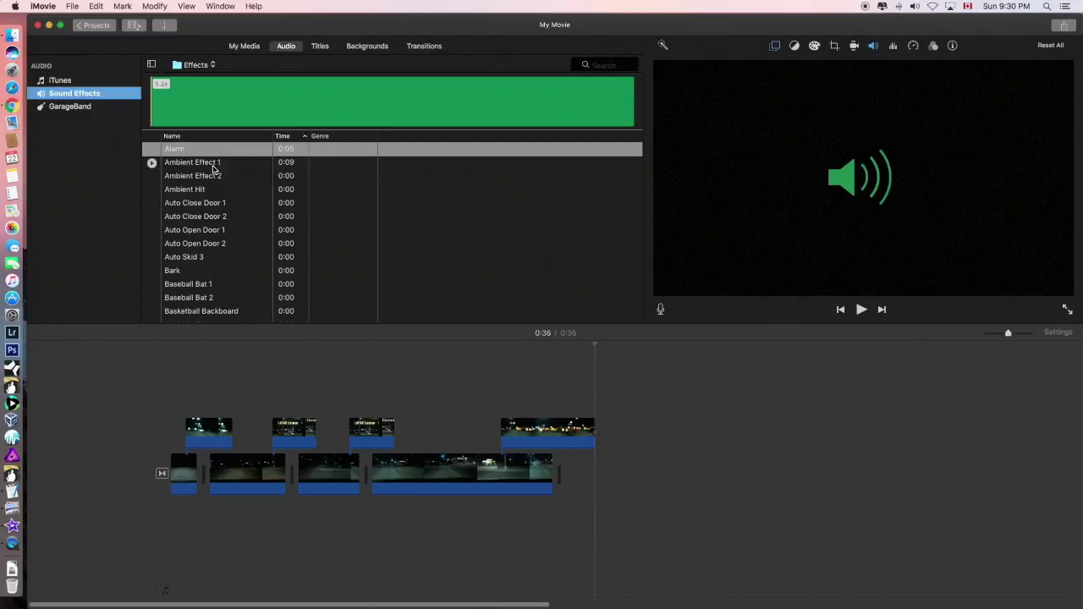
pyautogui.click(286, 137)
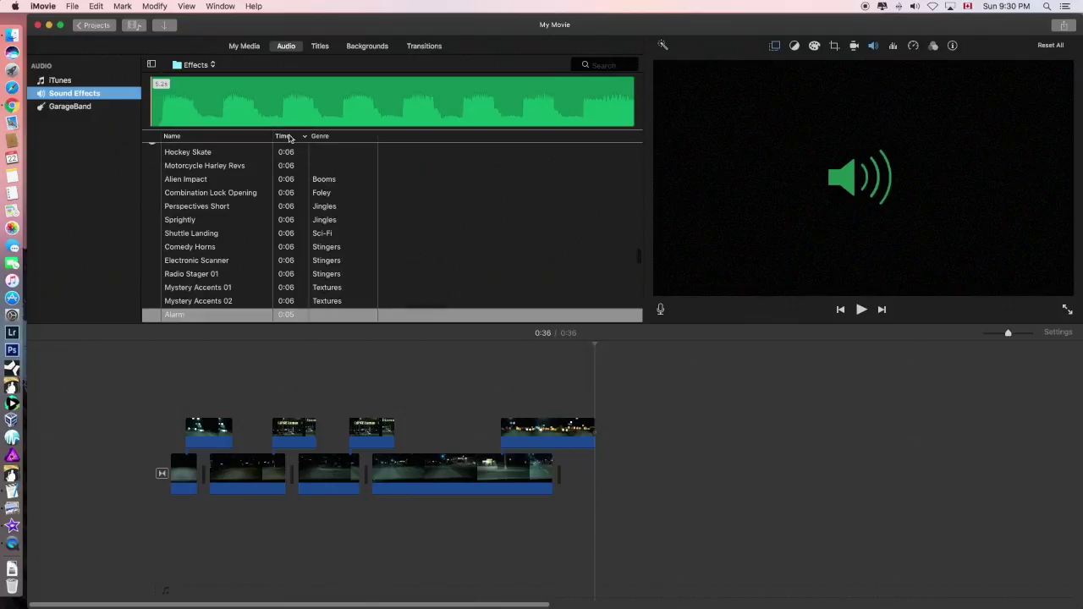
# Step: Scroll through the sorted Effects list to locate the 0:36 tracks
pyautogui.scroll(-15, 286, 165)
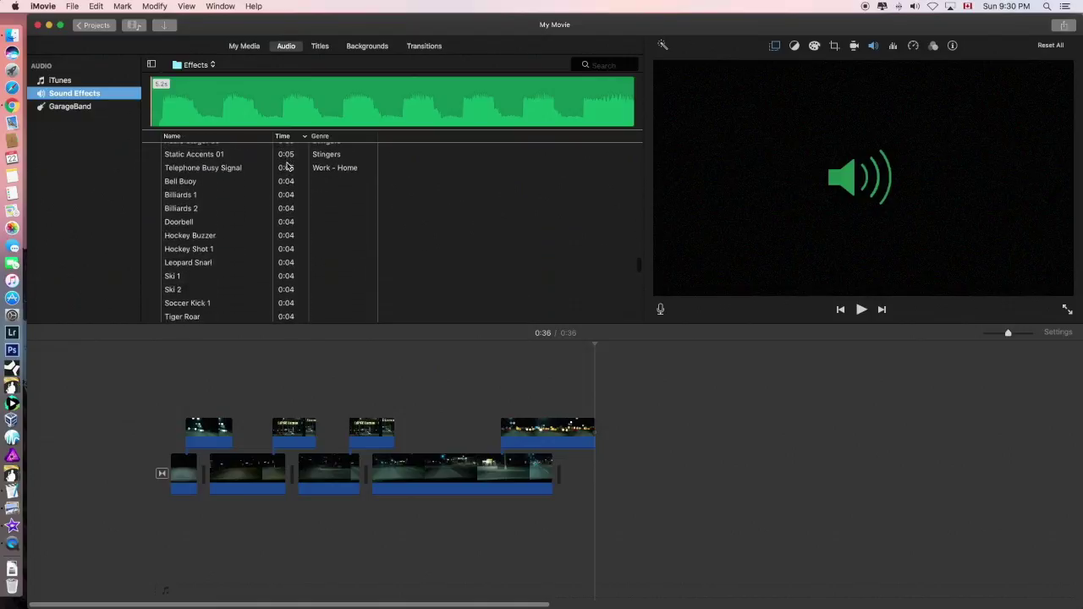
pyautogui.scroll(10, 288, 166)
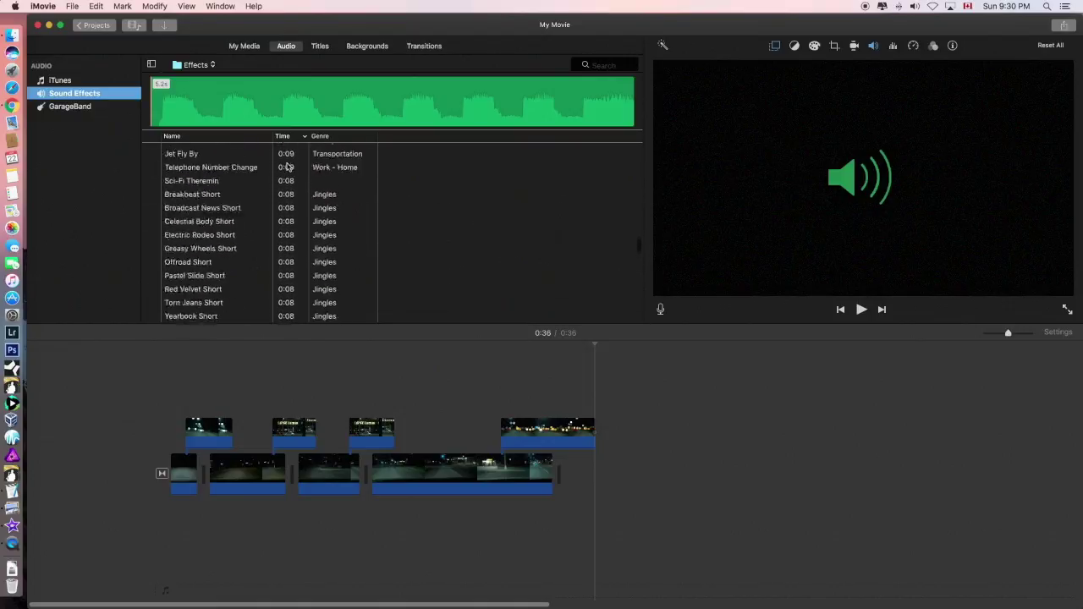
pyautogui.scroll(10, 286, 166)
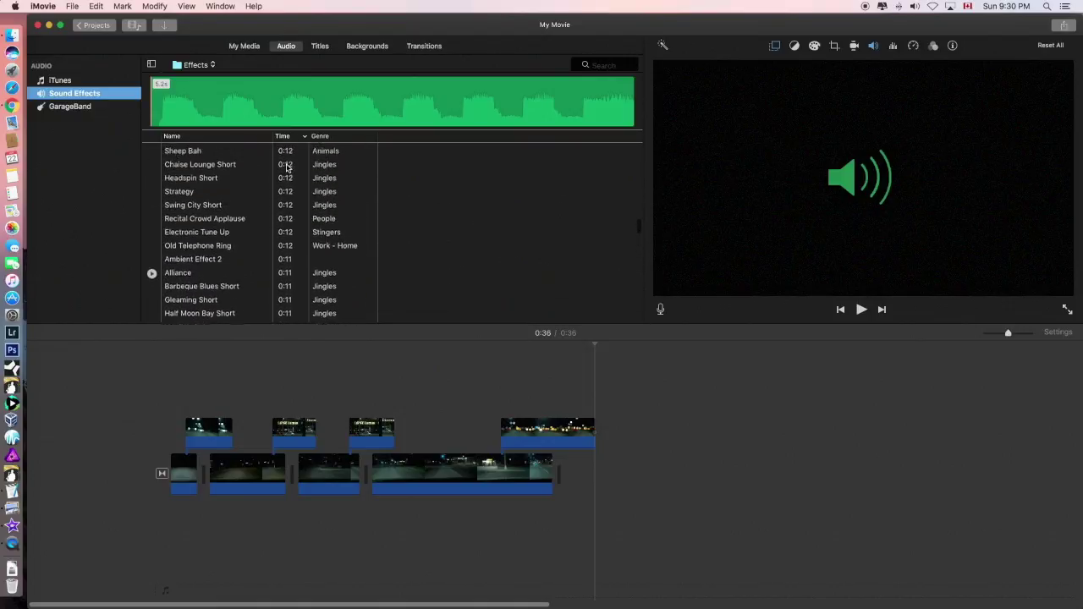
pyautogui.scroll(5, 286, 167)
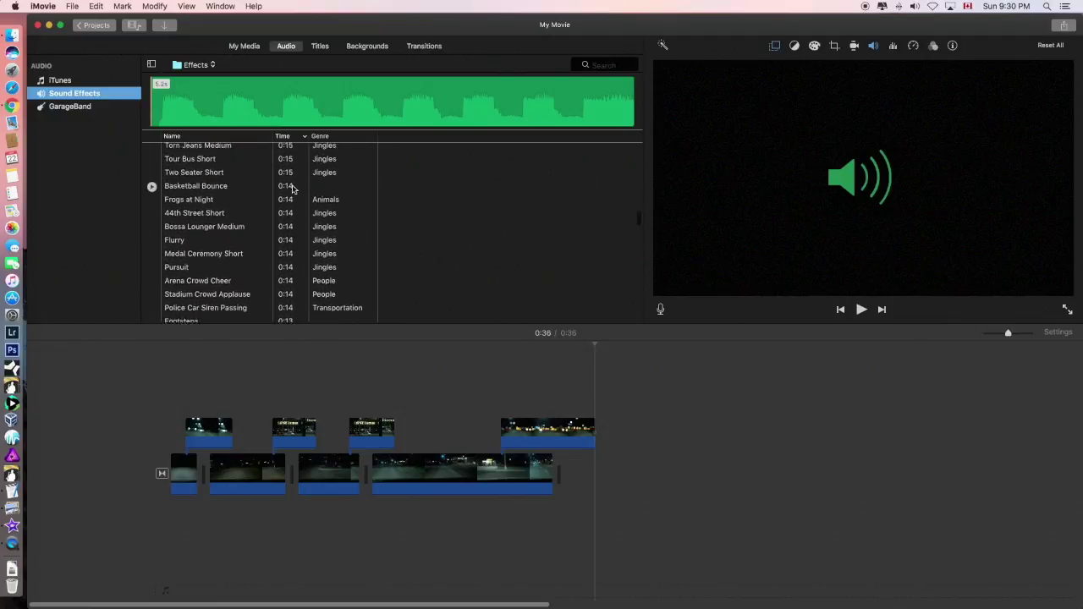
pyautogui.scroll(10, 289, 179)
pyautogui.scroll(10, 291, 187)
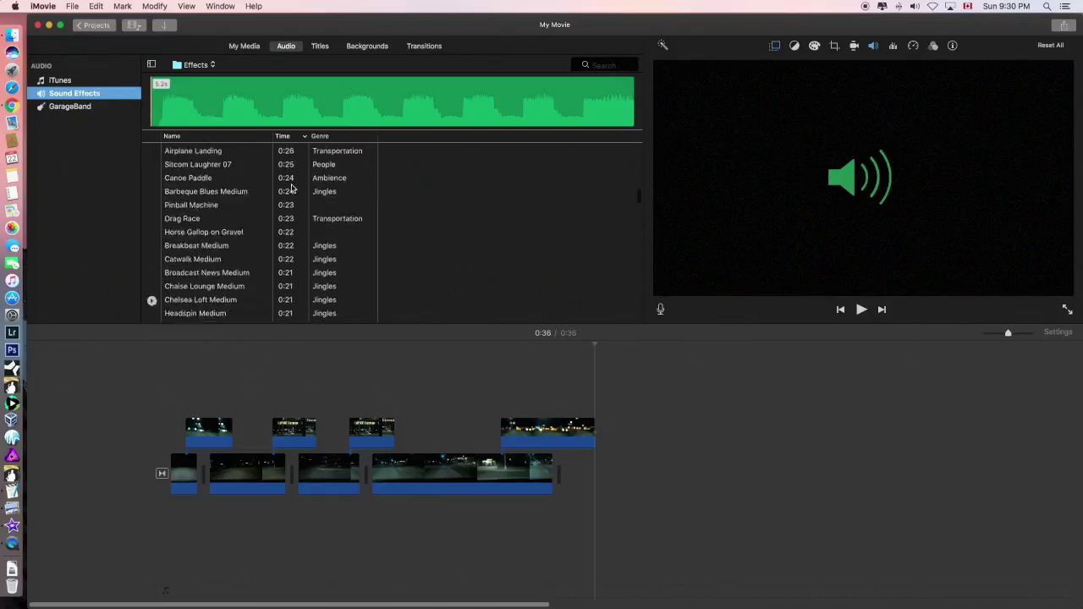
pyautogui.scroll(10, 291, 188)
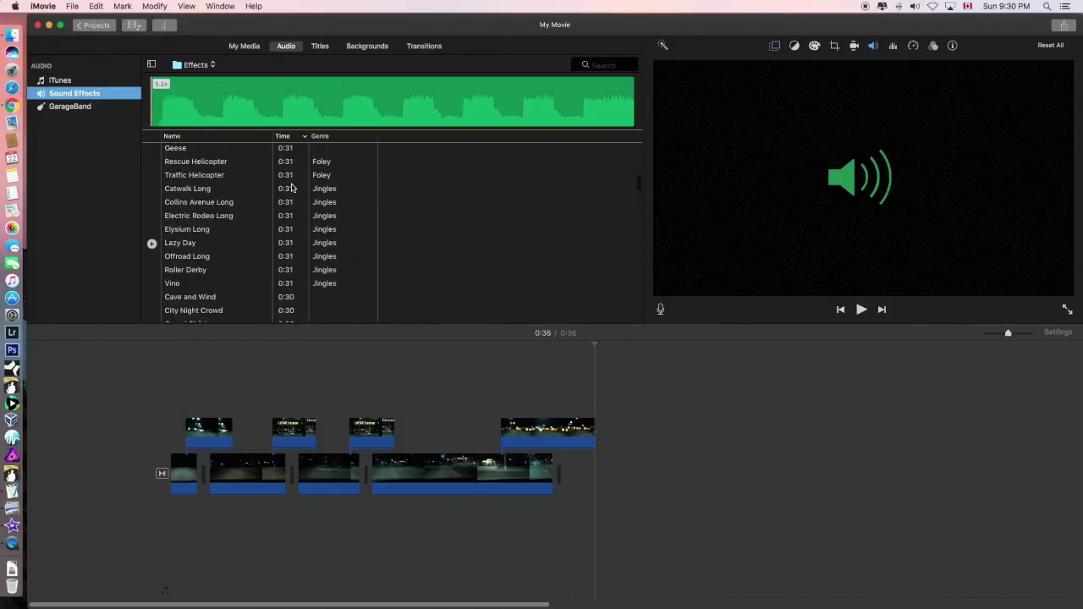
pyautogui.scroll(5, 291, 188)
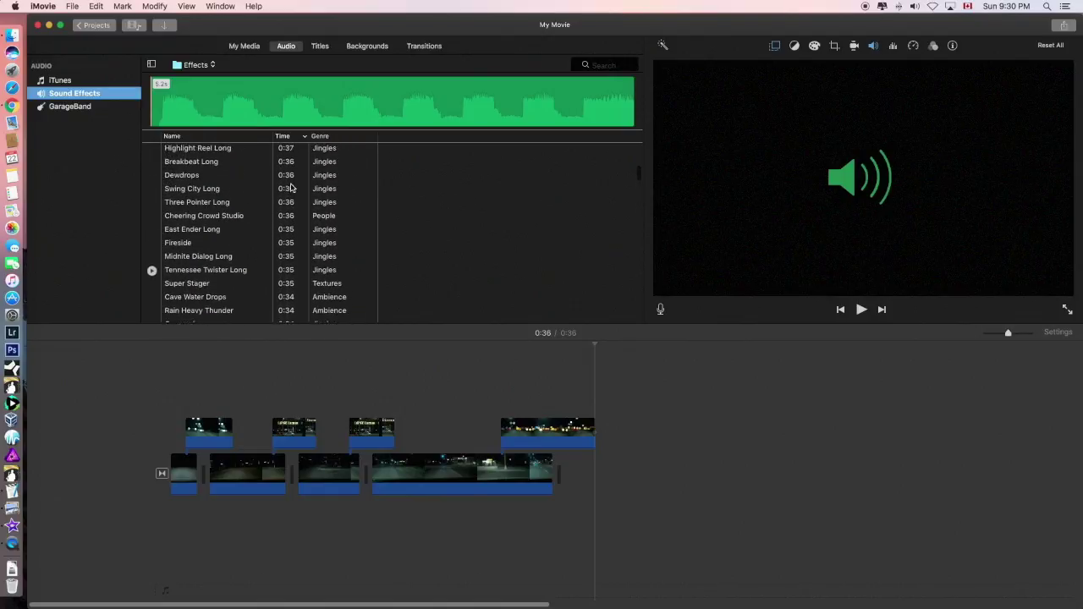
pyautogui.scroll(-1, 291, 188)
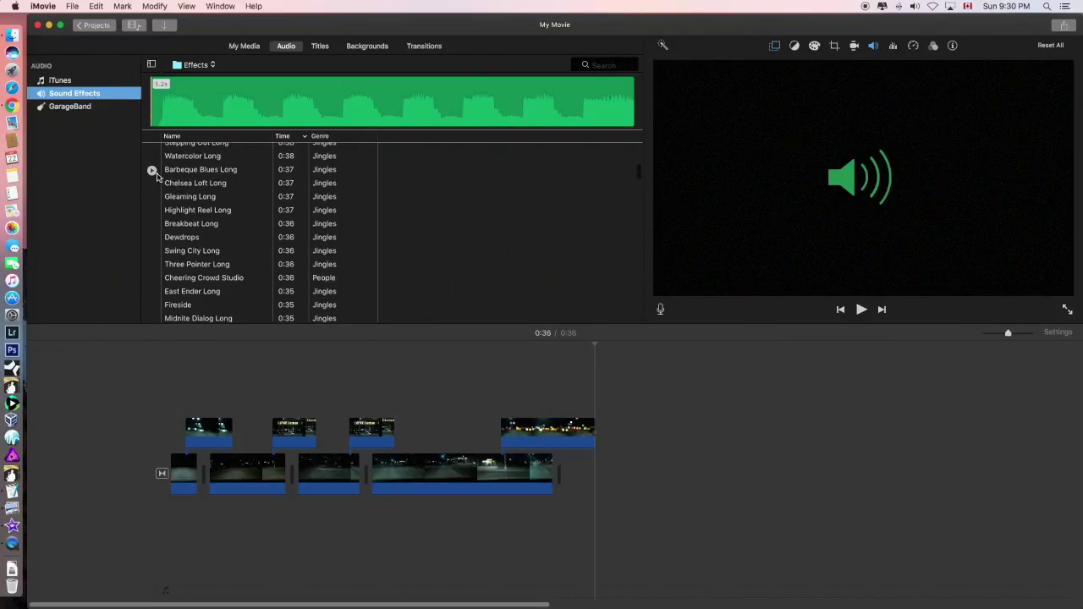
# Step: After previewing Chelsea Loft Long, lay Swing City Long under the clips and drop its volume to 70%
pyautogui.click(186, 183)
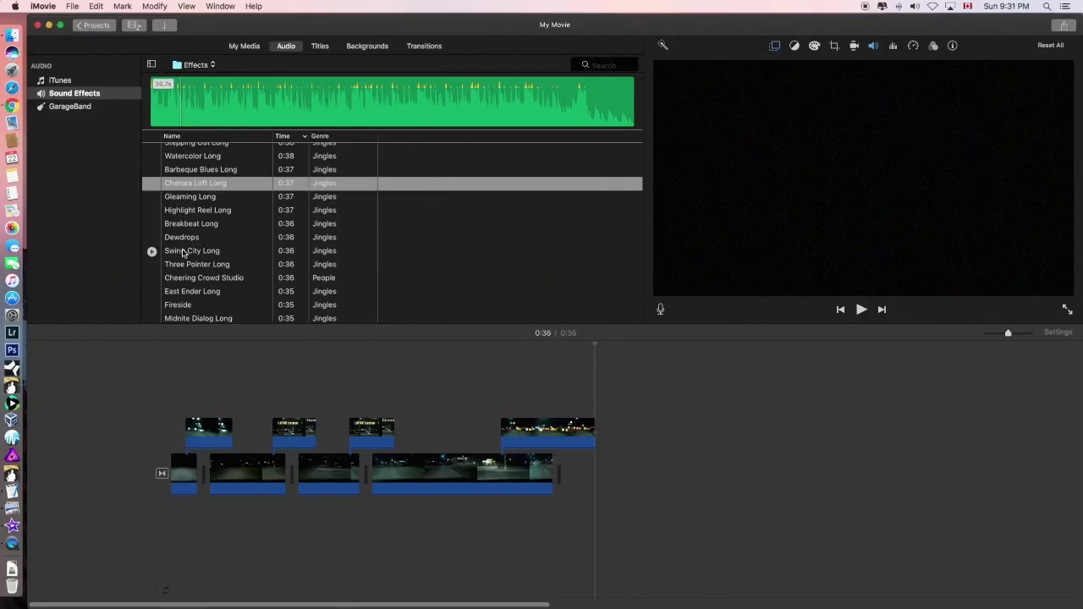
pyautogui.click(178, 254)
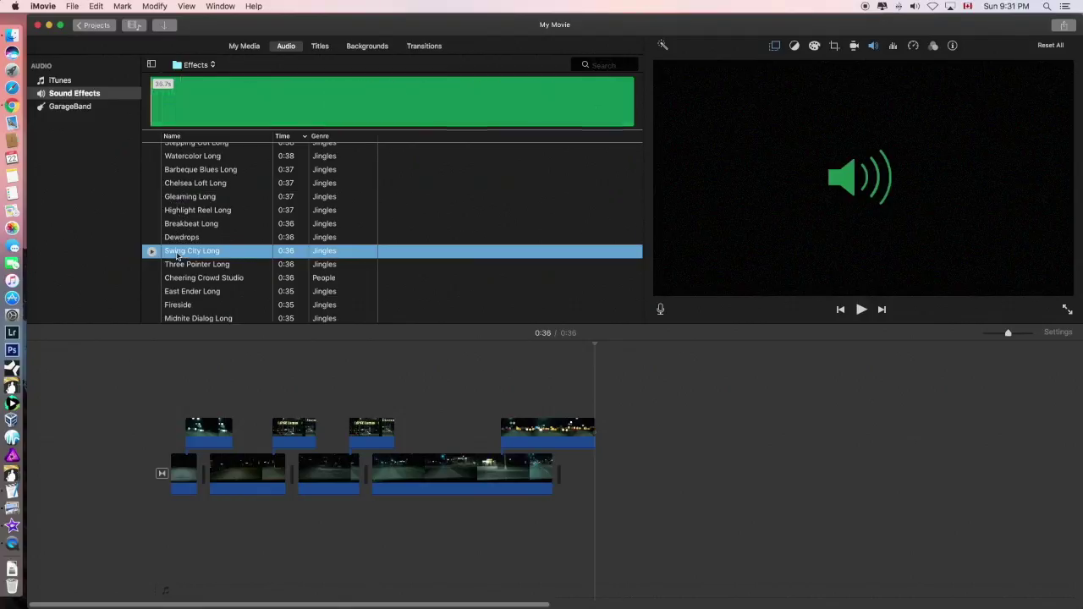
pyautogui.moveTo(176, 289); pyautogui.dragTo(171, 517)
pyautogui.press('space')
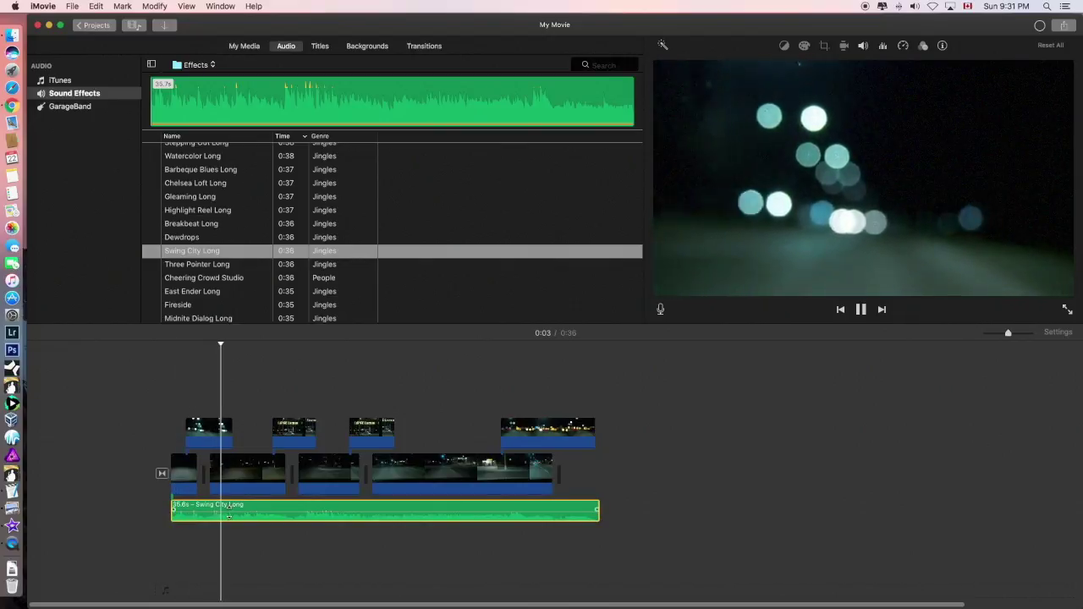
pyautogui.click(230, 510)
pyautogui.moveTo(229, 511); pyautogui.dragTo(227, 513)
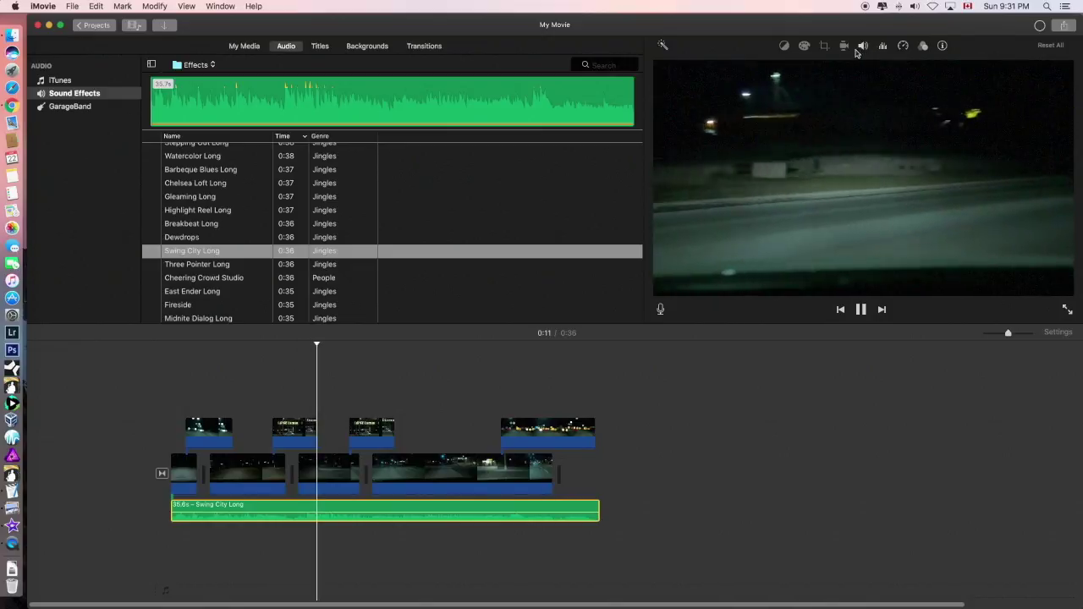
# Step: Raise the Swing City Long soundtrack to 90% with the viewer's Volume slider, then stop playback
pyautogui.click(864, 45)
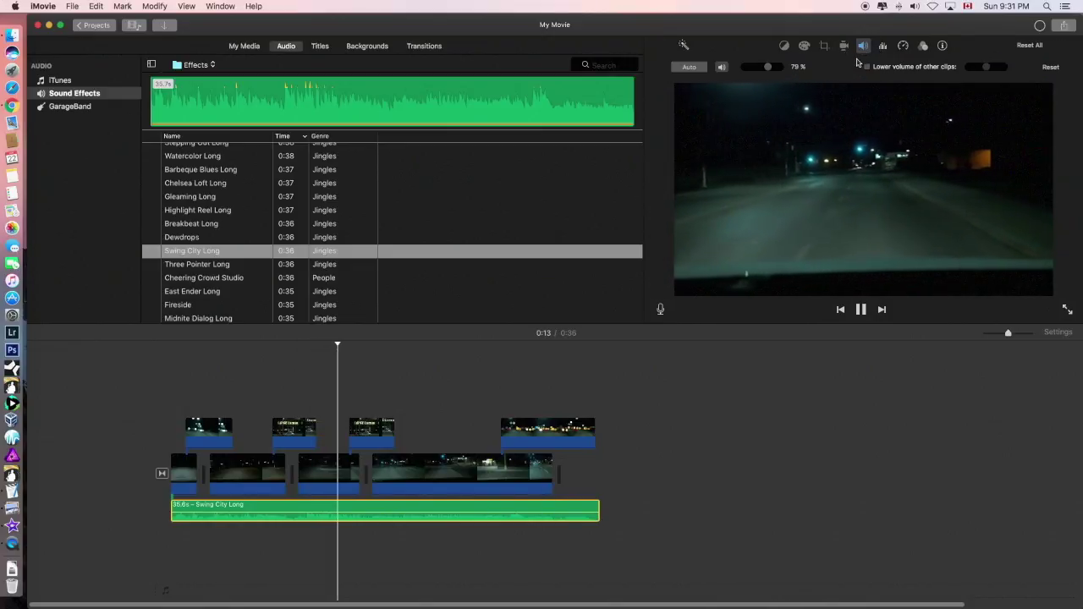
pyautogui.moveTo(770, 67); pyautogui.dragTo(774, 69)
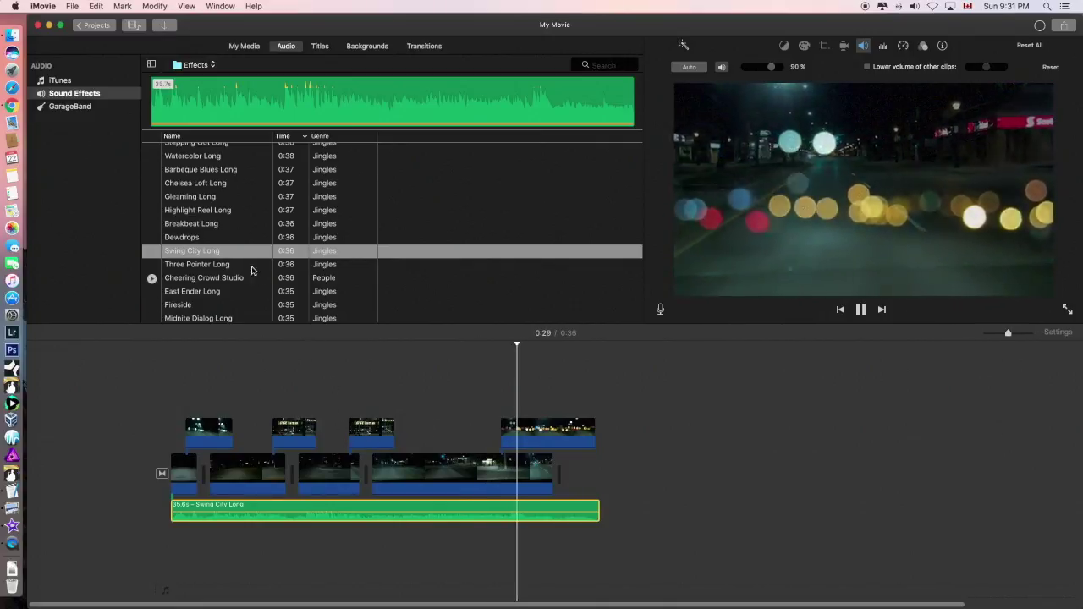
pyautogui.press('space')
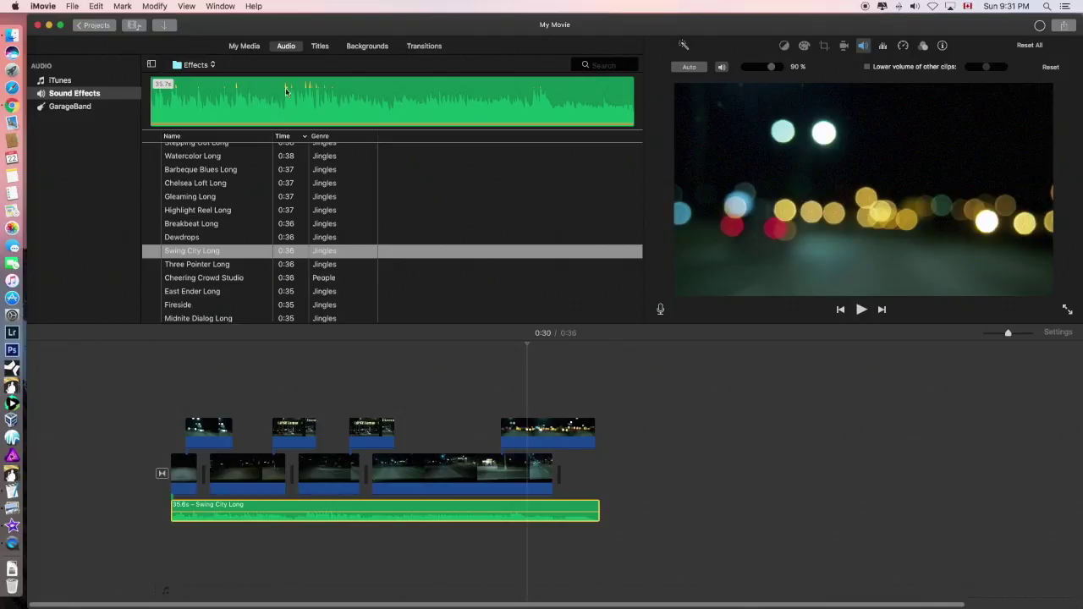
# Step: Add a 4.0 s Lens Flare title above the start of the first clip
pyautogui.click(320, 48)
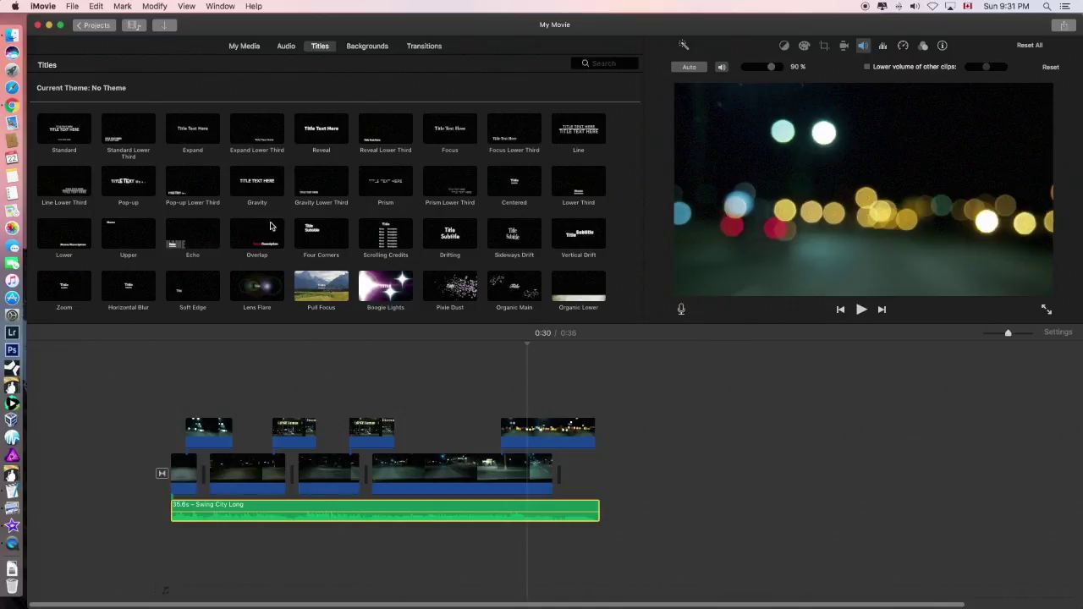
pyautogui.click(246, 291)
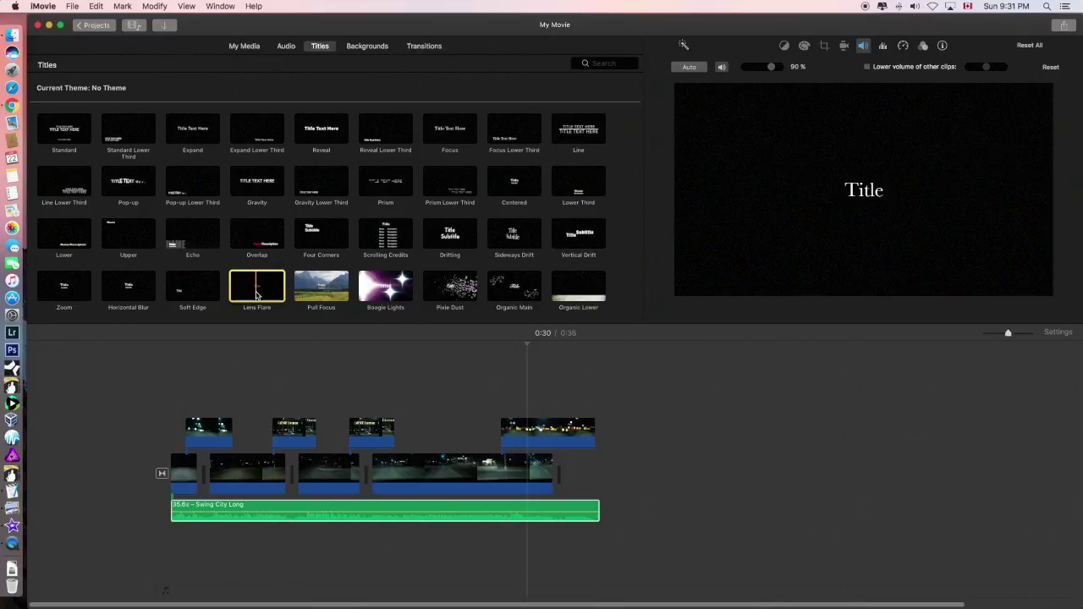
pyautogui.moveTo(256, 294); pyautogui.dragTo(166, 374)
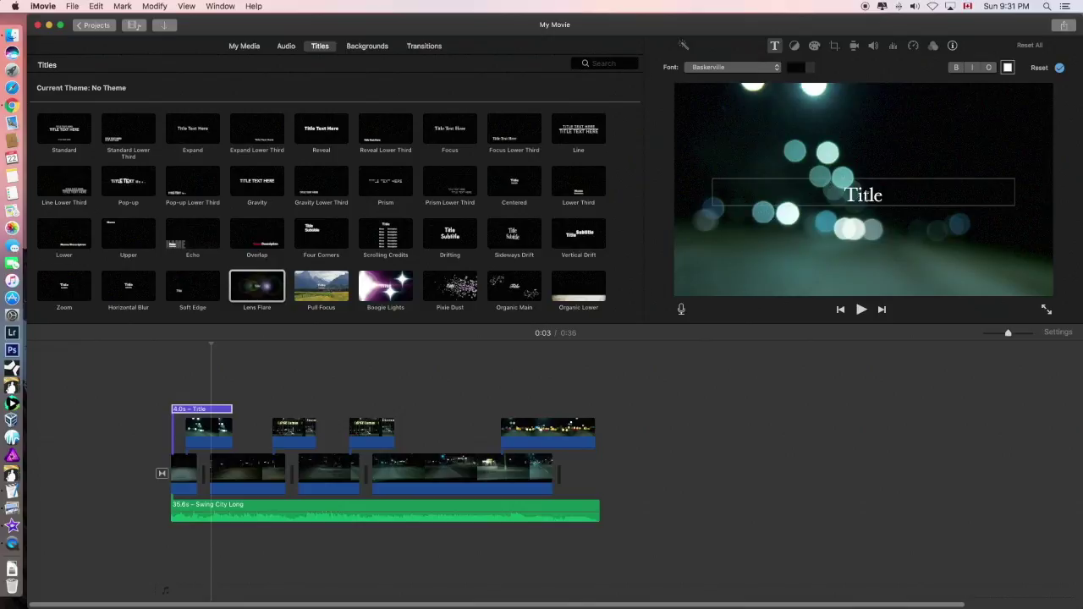
# Step: Replace the opening title's placeholder 'Title' with 'Swing City - iMovie Tutorial'
pyautogui.doubleClick(864, 196)
pyautogui.write('Swing')
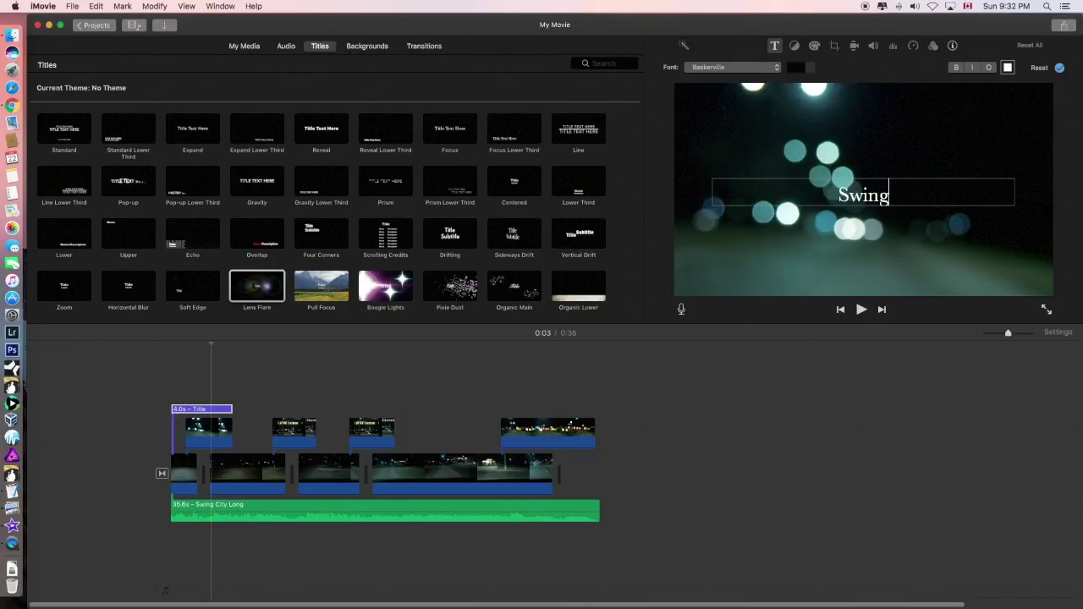
pyautogui.write(' City')
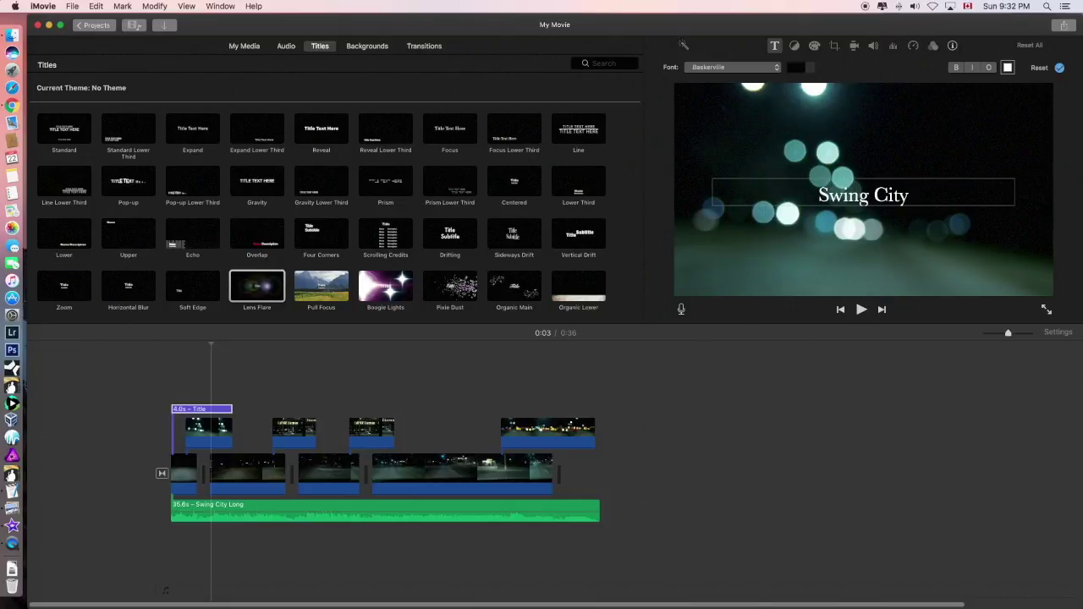
pyautogui.write(' -')
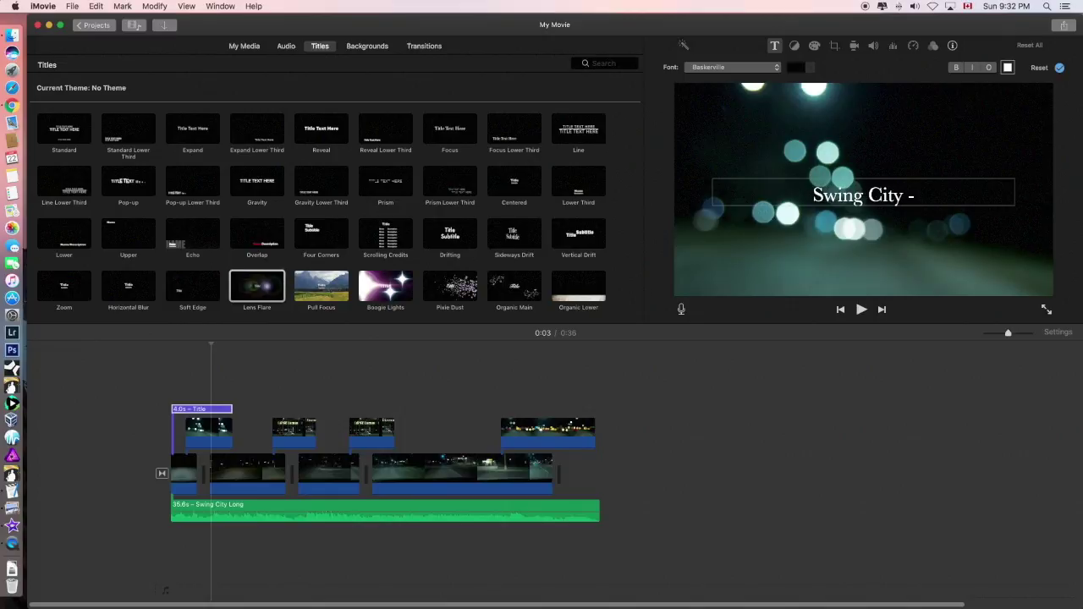
pyautogui.write(' iMovie')
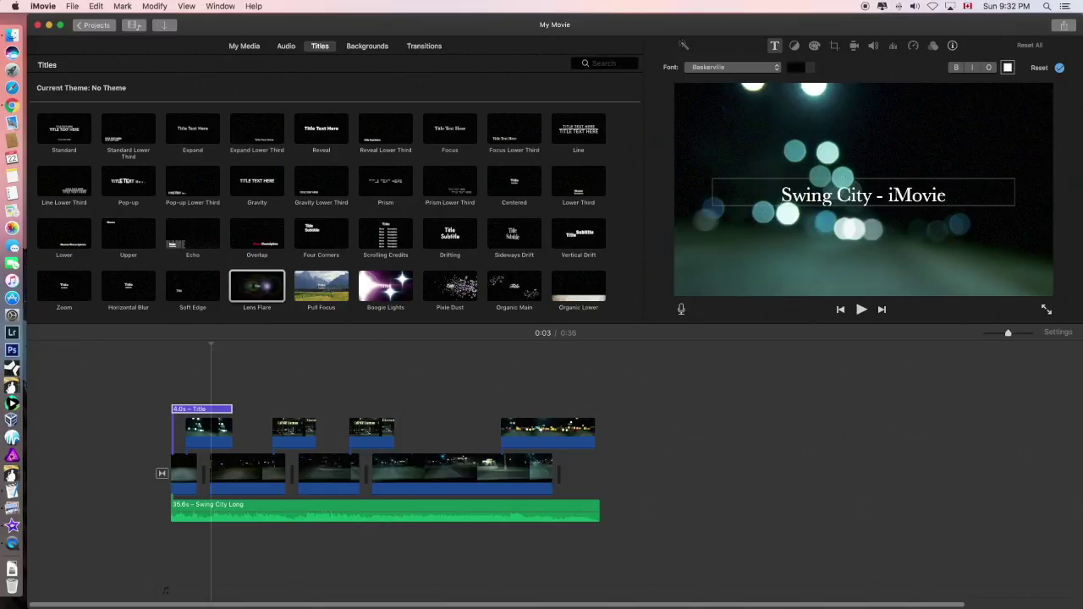
pyautogui.write(' Tutorial')
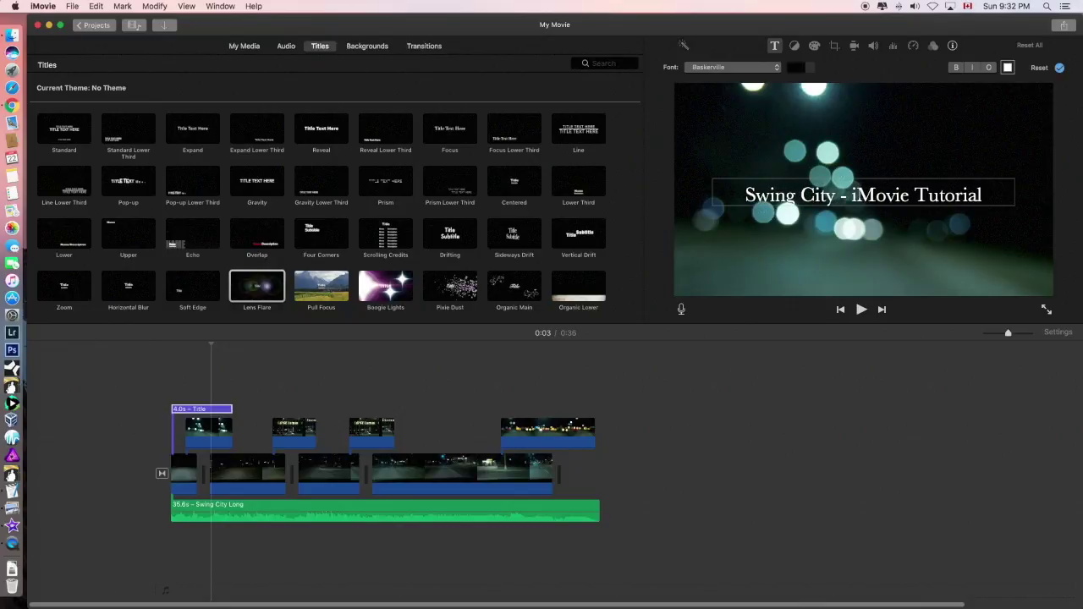
pyautogui.press('super+a')
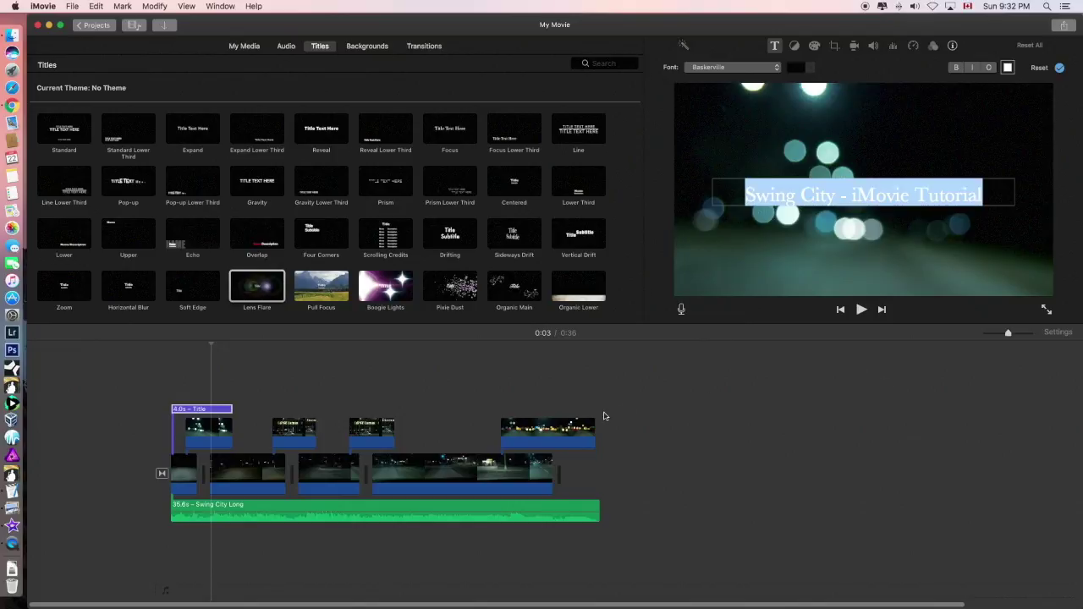
pyautogui.click(471, 388)
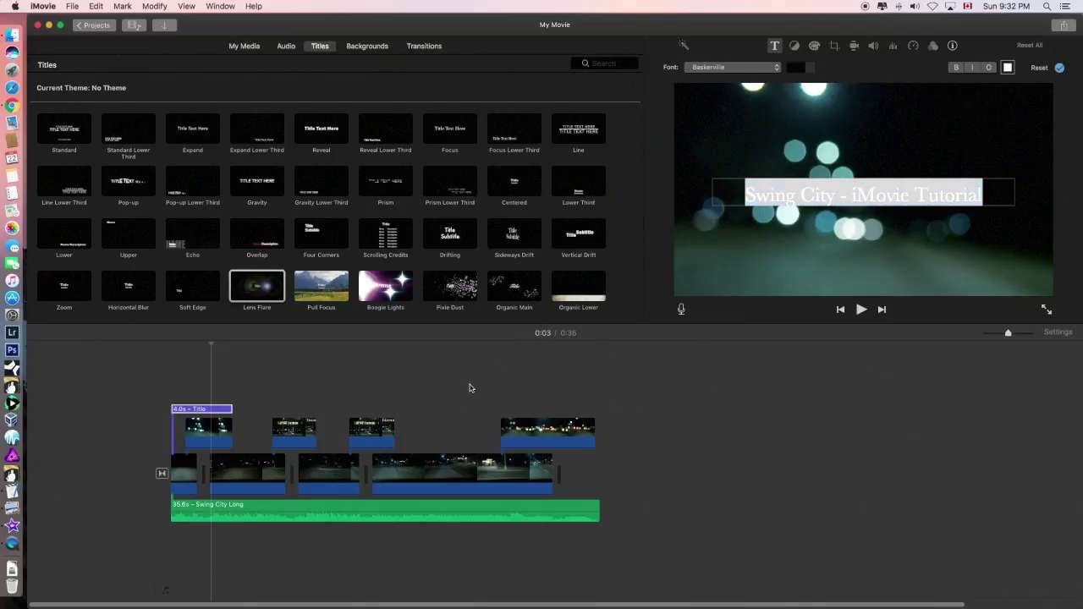
pyautogui.click(725, 271)
pyautogui.click(251, 397)
# Step: Put a Pop-up Lower Third end title over the last clip, start typing its text, then show Transitions
pyautogui.click(252, 401)
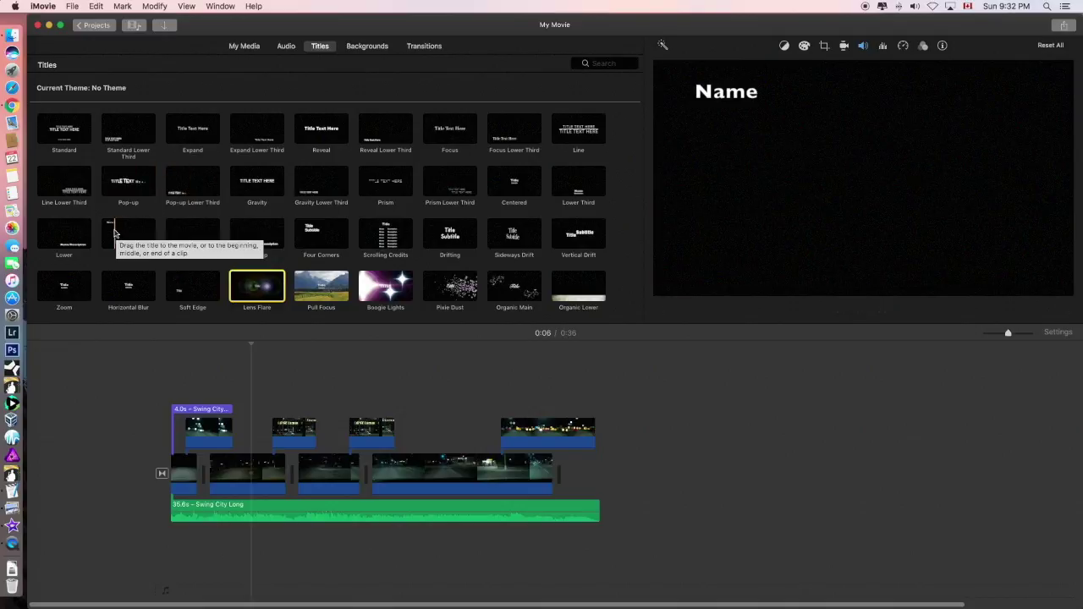
pyautogui.click(193, 193)
pyautogui.moveTo(193, 193); pyautogui.dragTo(555, 387)
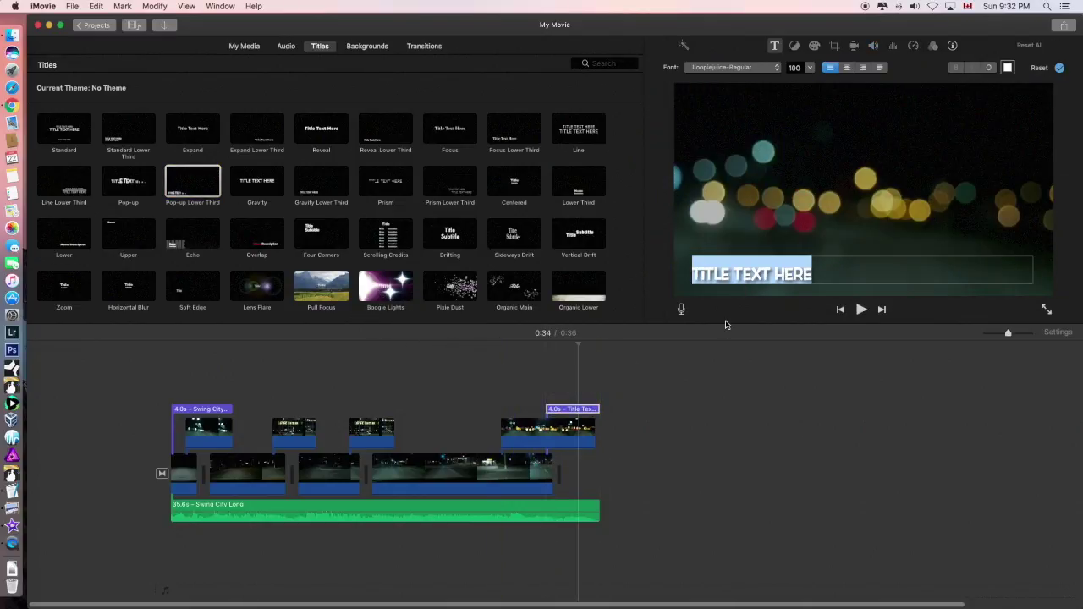
pyautogui.write('THANKS FOR WATCHING!')
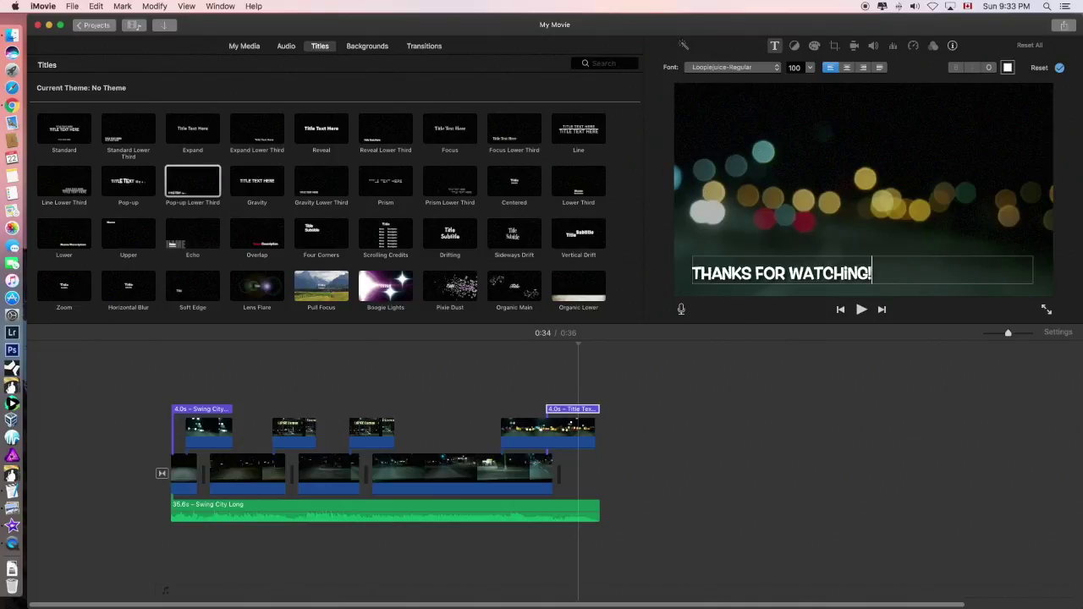
pyautogui.press('super+4')
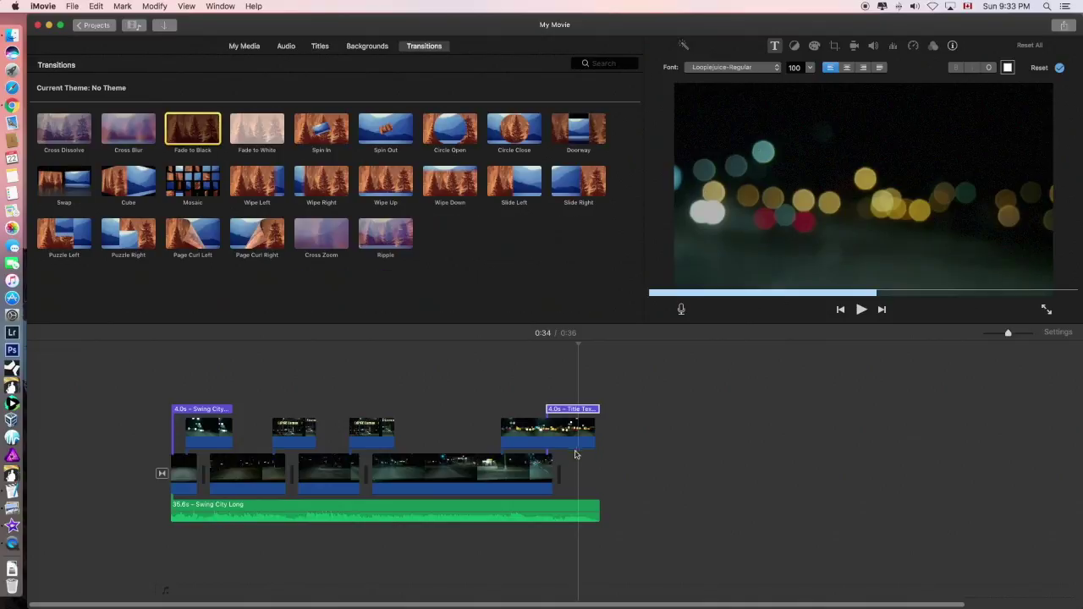
pyautogui.click(168, 395)
pyautogui.click(169, 388)
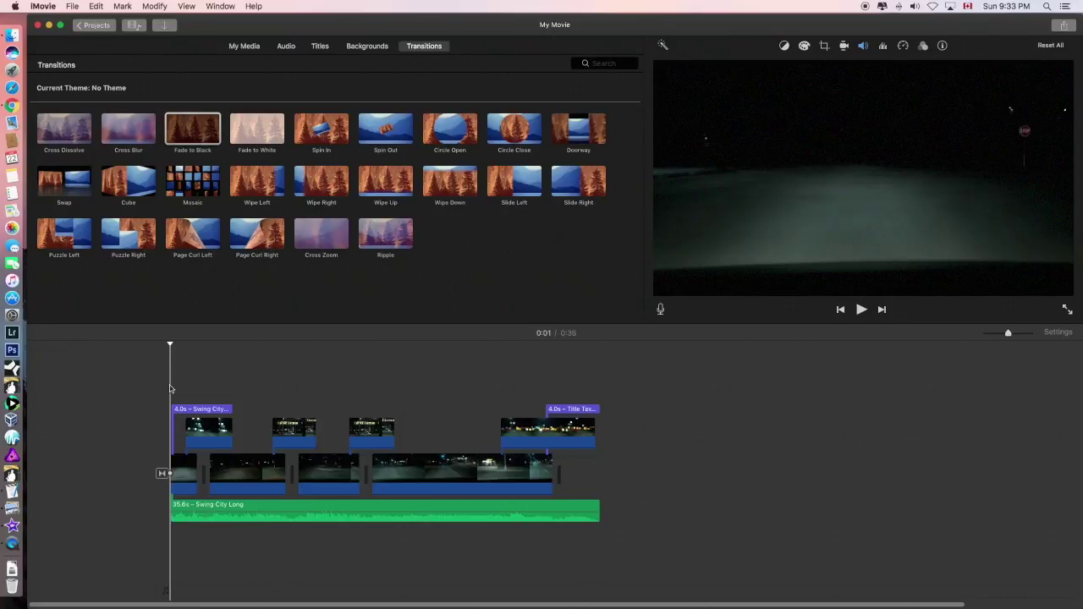
pyautogui.press('space')
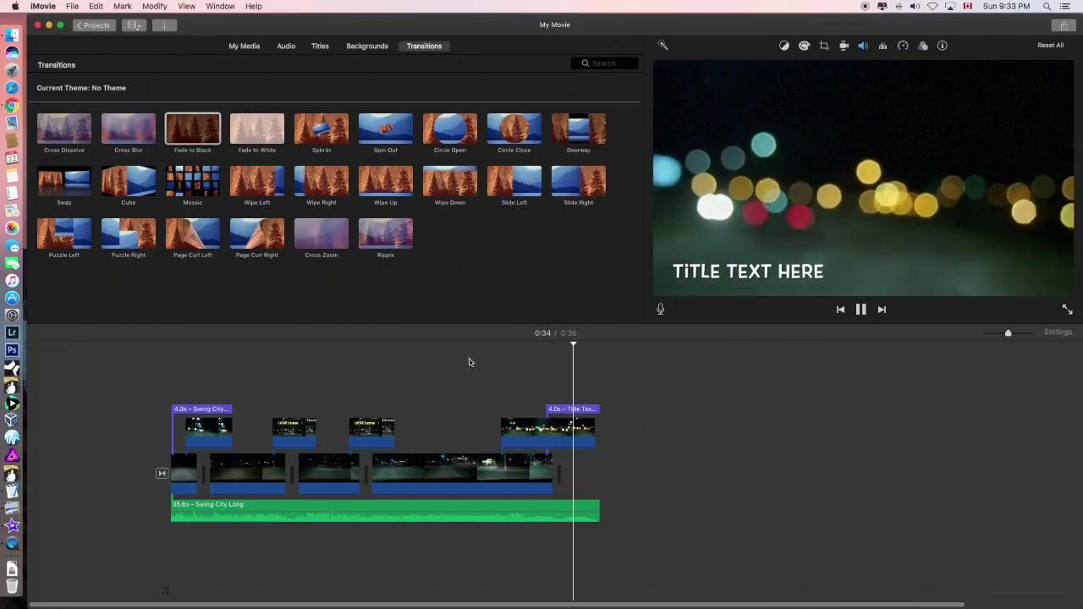
# Step: Replace the end title's text with 'THANKS FOR WATCHING!'
pyautogui.click(573, 412)
pyautogui.click(573, 412)
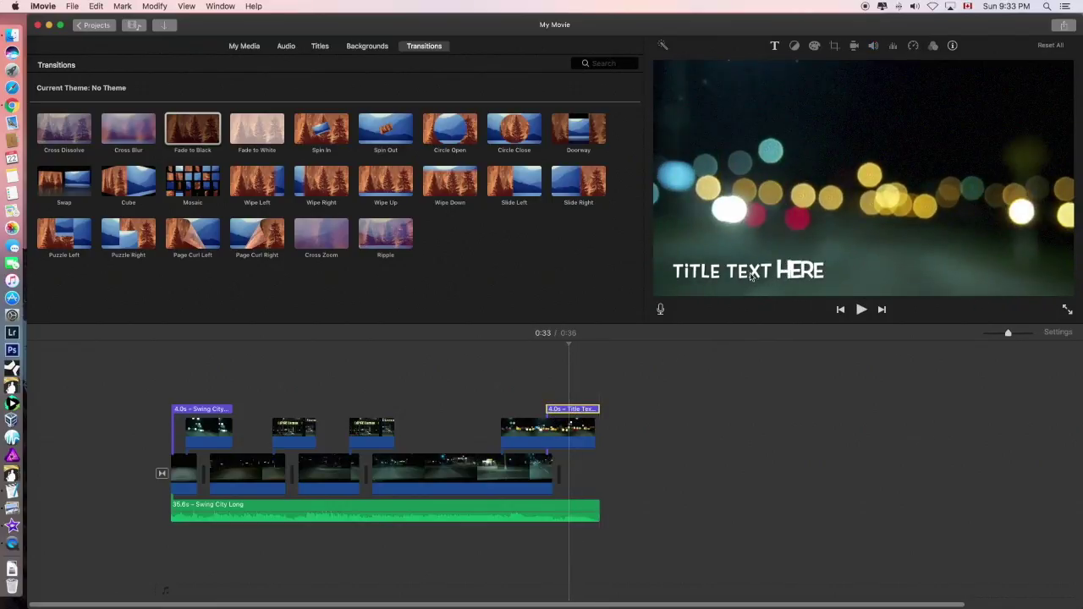
pyautogui.doubleClick(696, 275)
pyautogui.write('THANKS FOR WATCHiNG!')
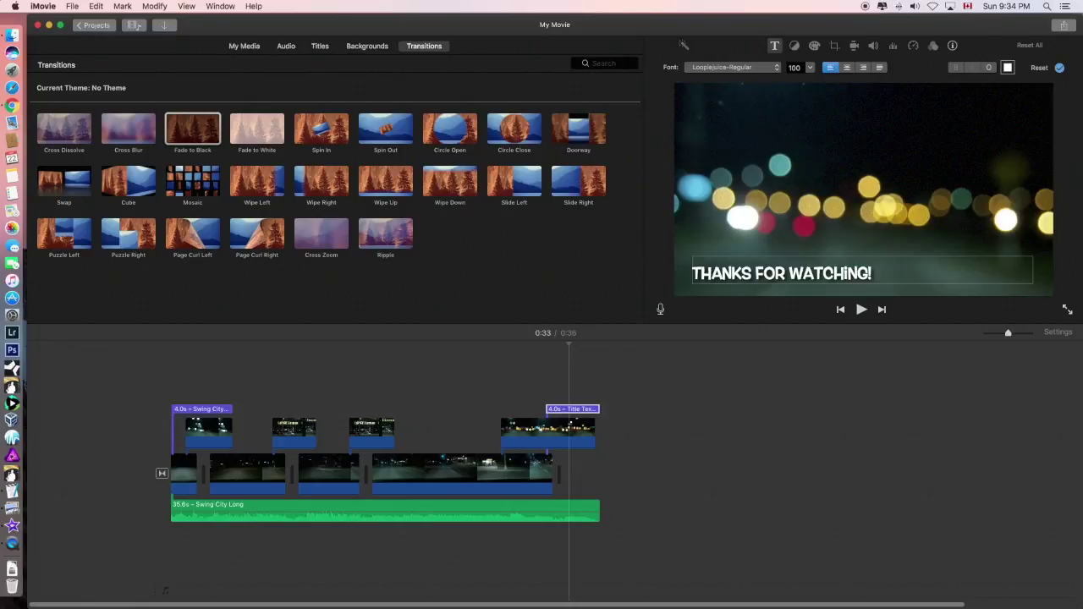
pyautogui.press('super+a')
pyautogui.press('Escape')
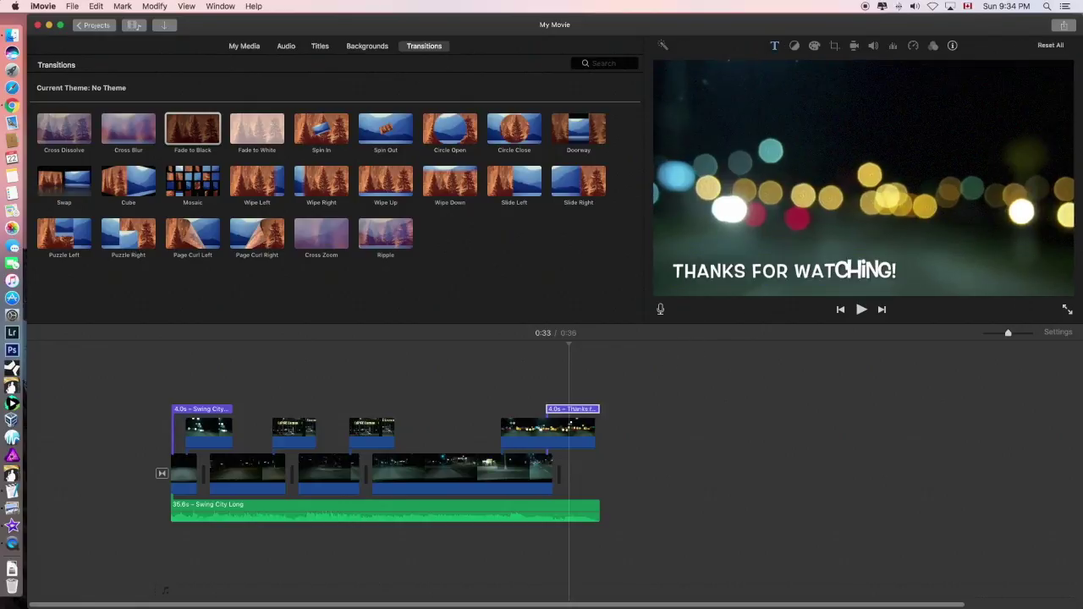
# Step: Play back the end title, then reopen its text for editing
pyautogui.click(545, 393)
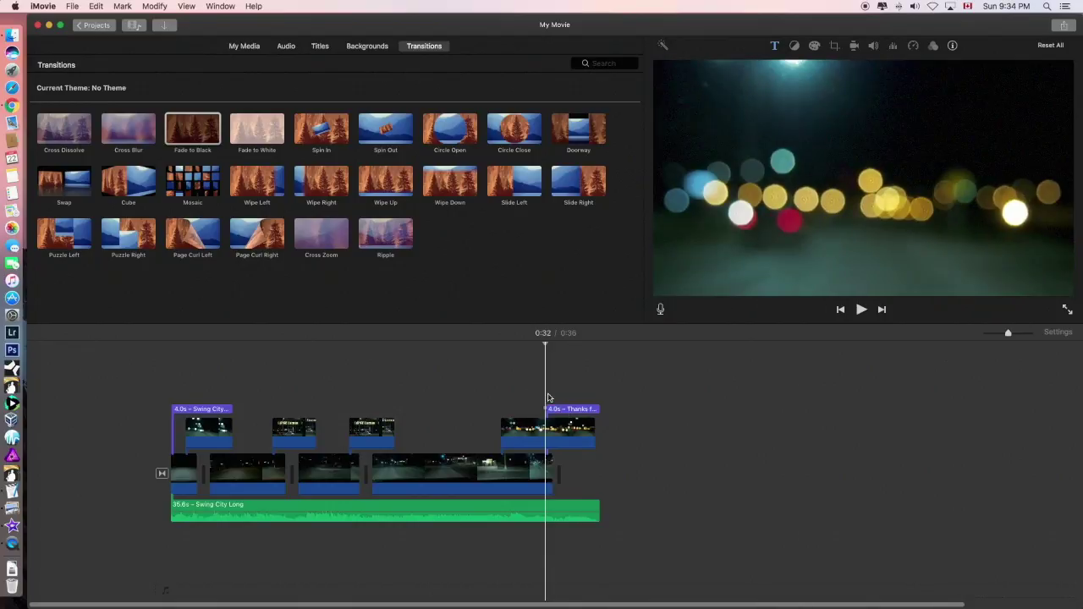
pyautogui.press('space')
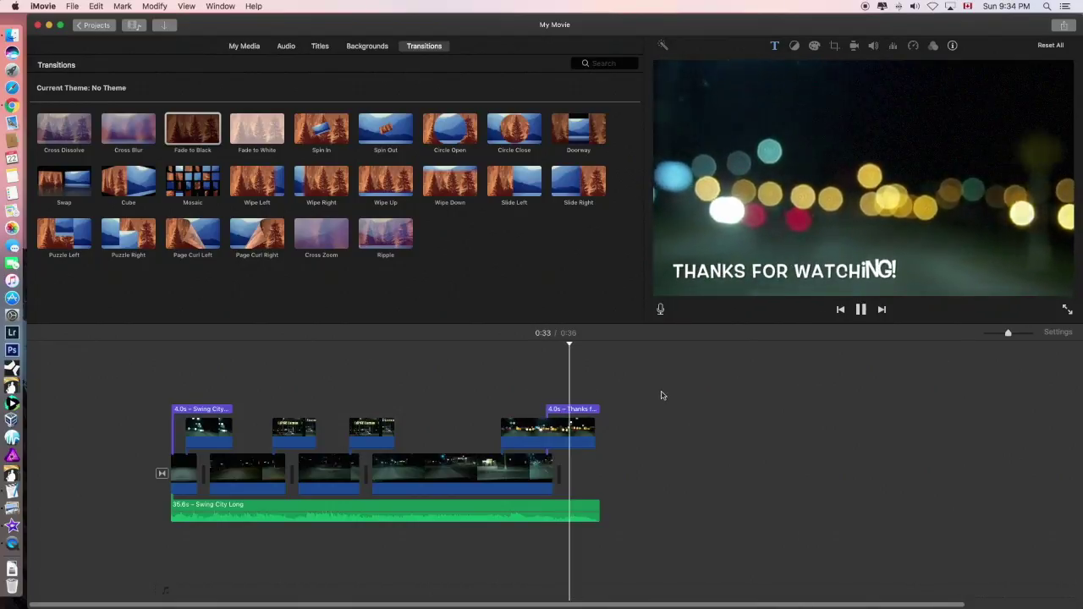
pyautogui.press('space')
pyautogui.click(579, 402)
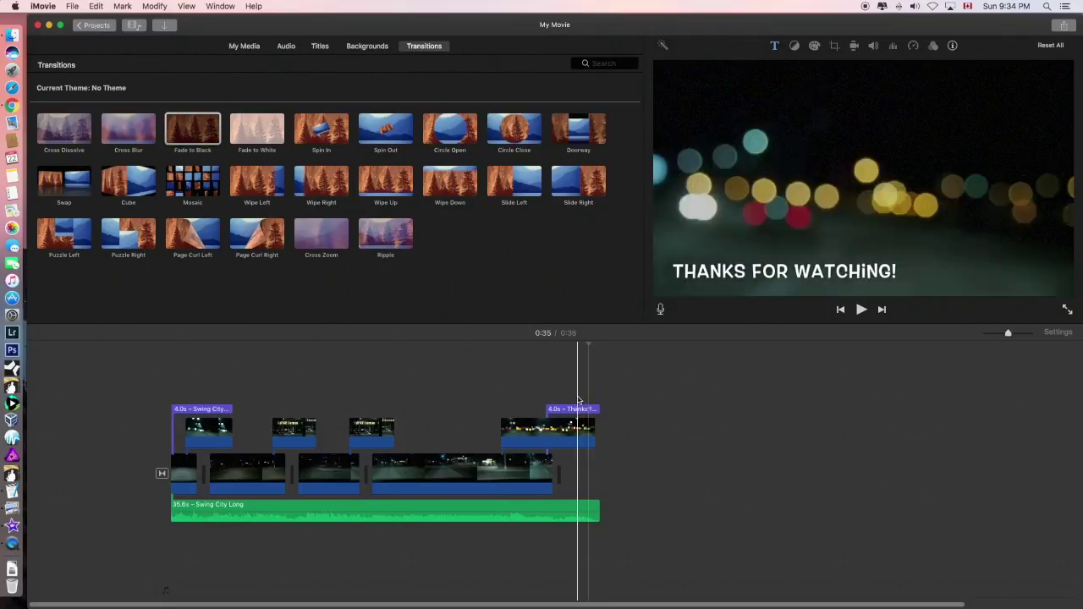
pyautogui.click(570, 411)
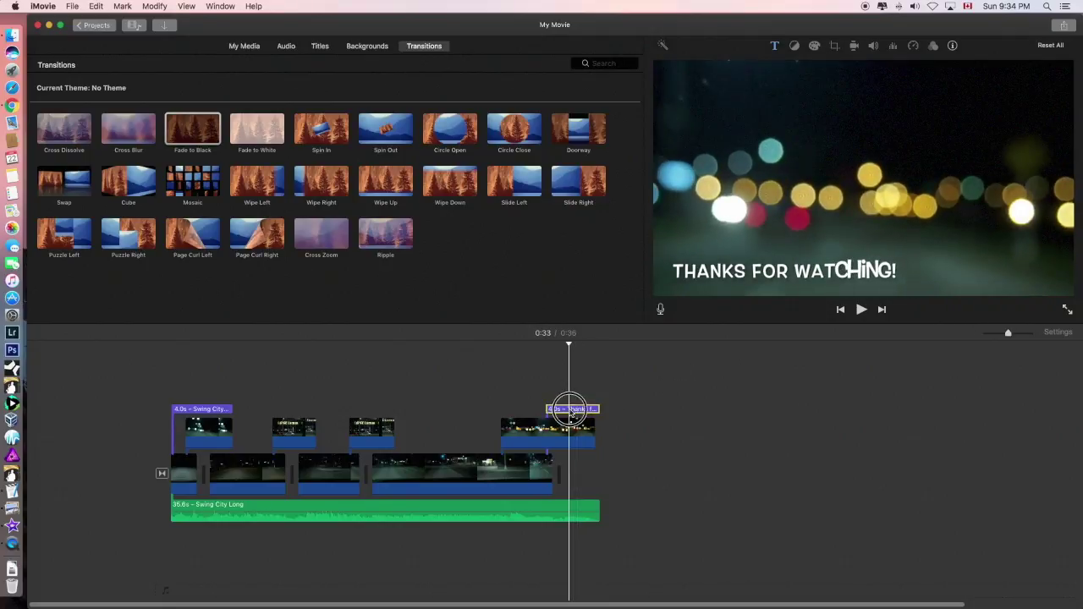
pyautogui.click(732, 277)
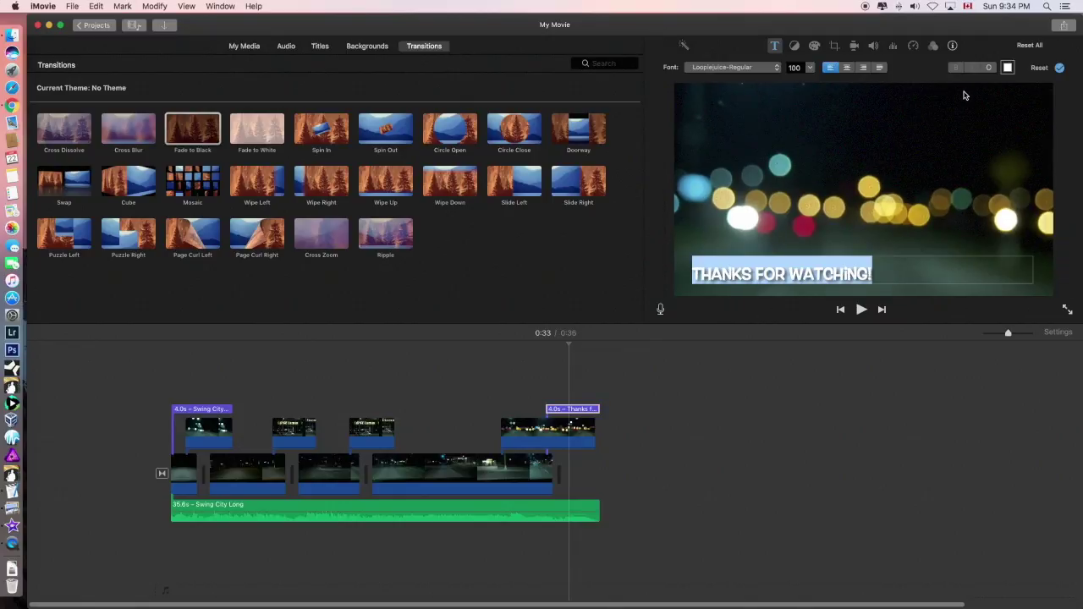
# Step: Colour the end title text gold using the eyedropper on a yellow light in the footage
pyautogui.click(1007, 68)
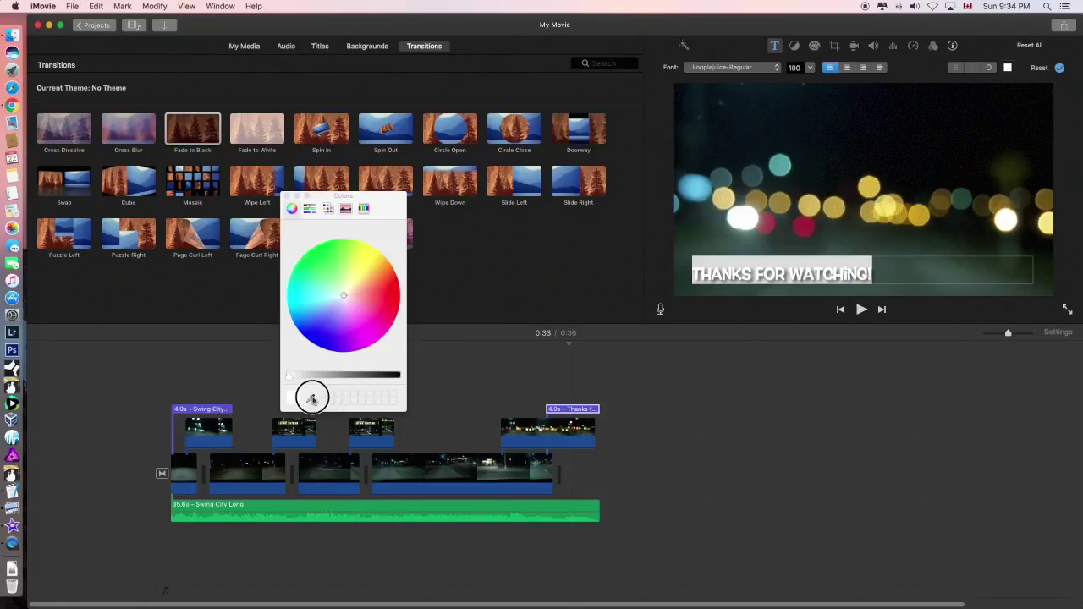
pyautogui.click(311, 399)
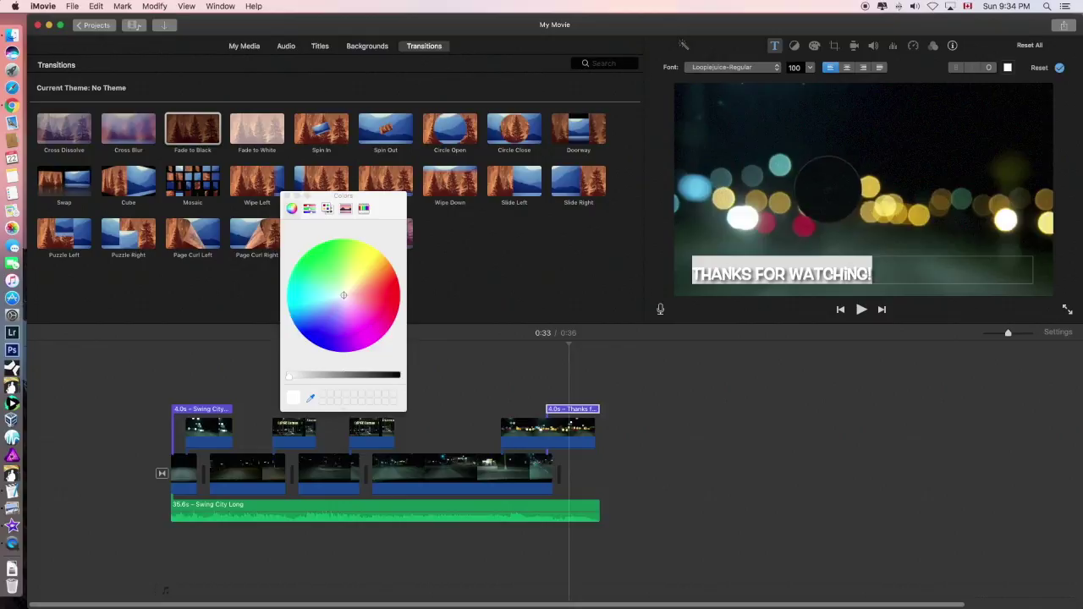
pyautogui.click(809, 200)
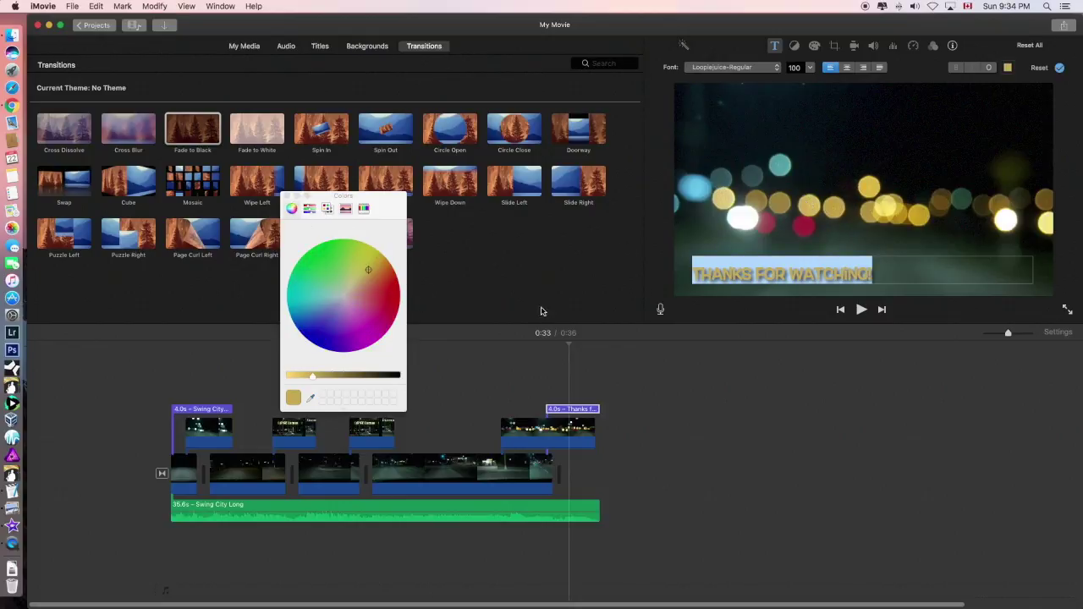
pyautogui.click(731, 308)
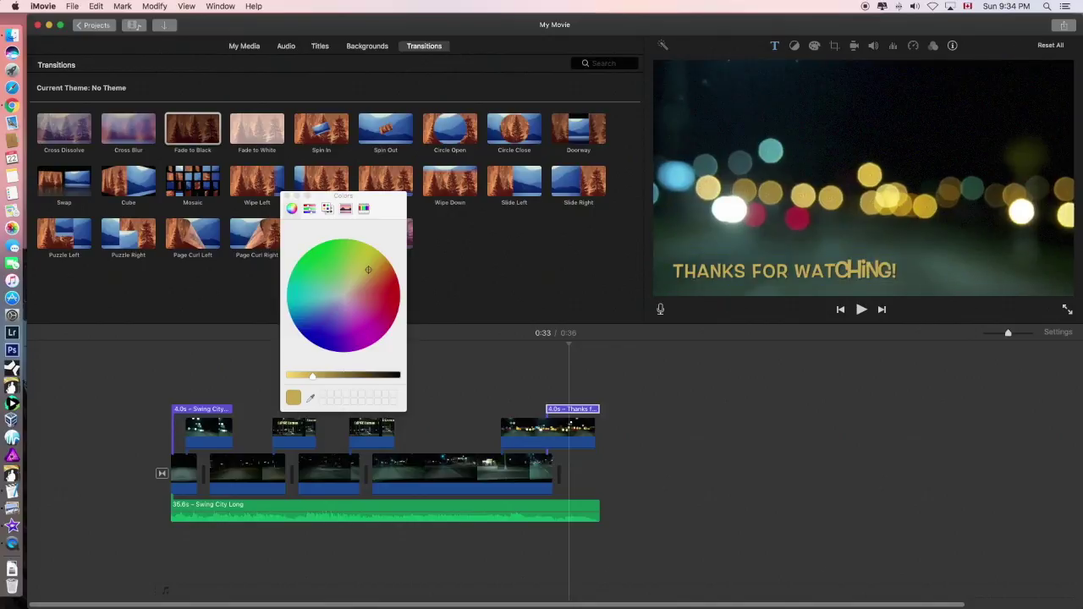
pyautogui.click(288, 198)
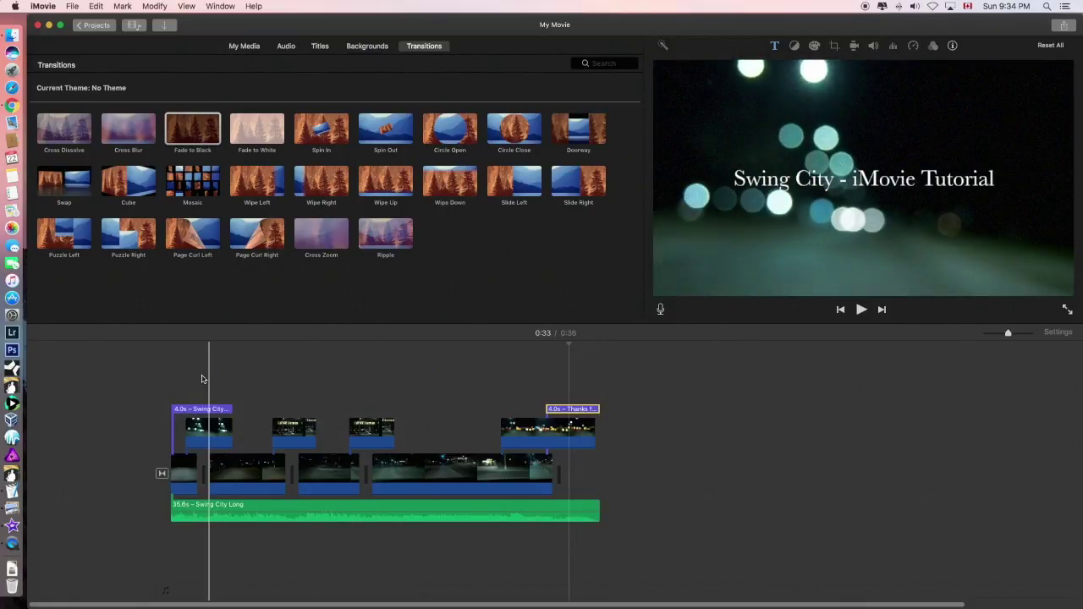
# Step: Colour the opening title text teal sampled from a bokeh light, darkened slightly
pyautogui.click(194, 367)
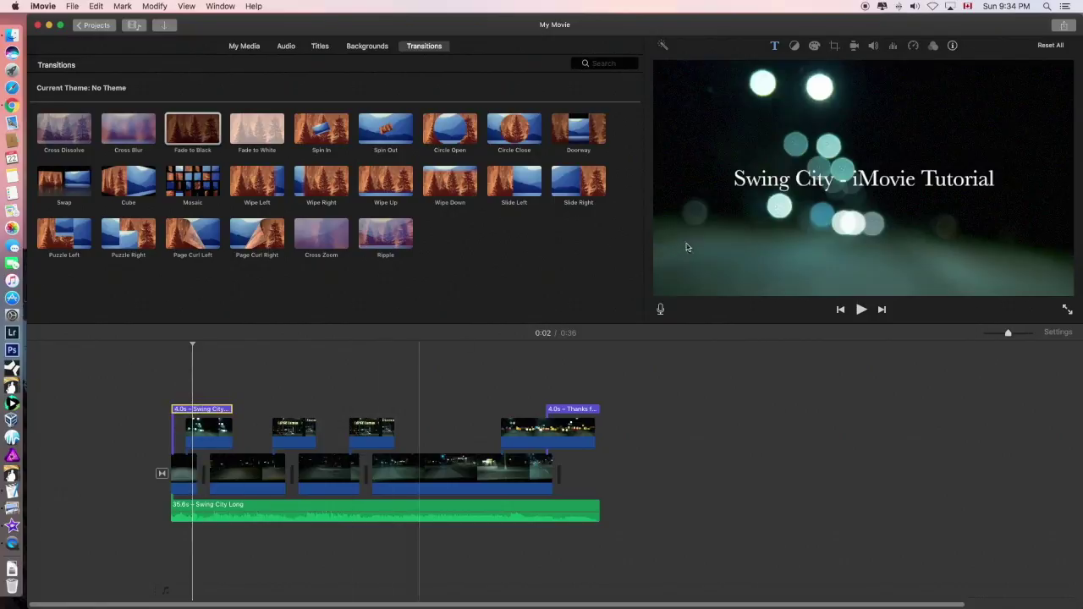
pyautogui.doubleClick(776, 186)
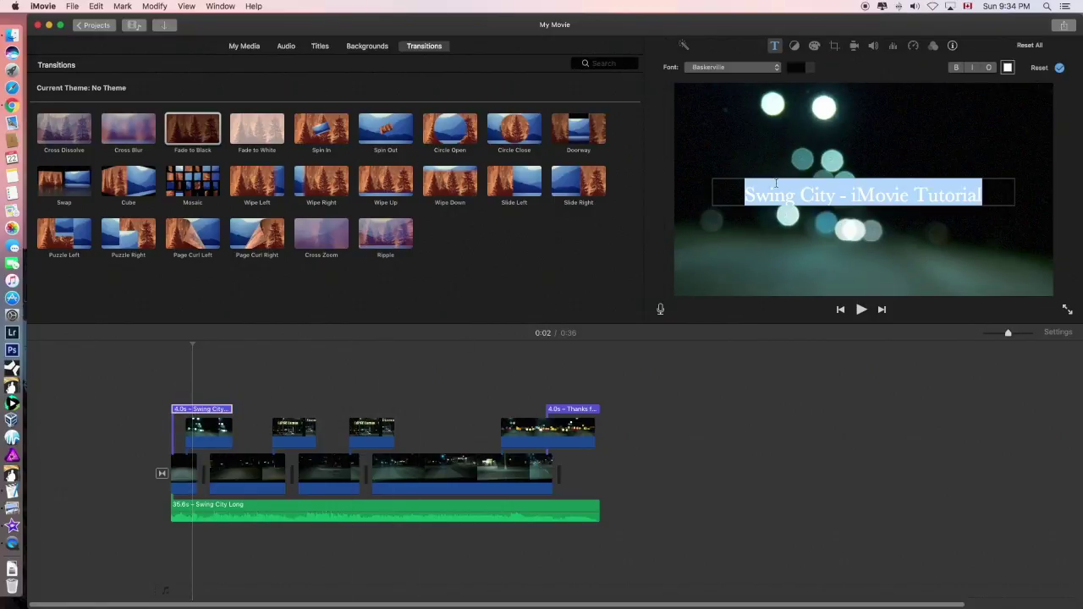
pyautogui.click(1006, 68)
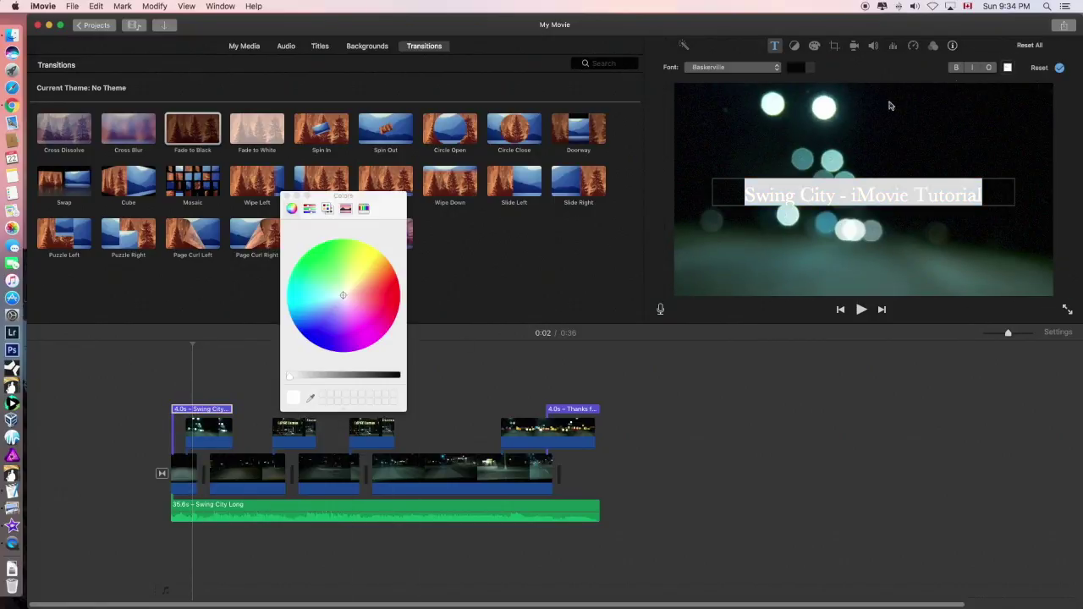
pyautogui.click(309, 399)
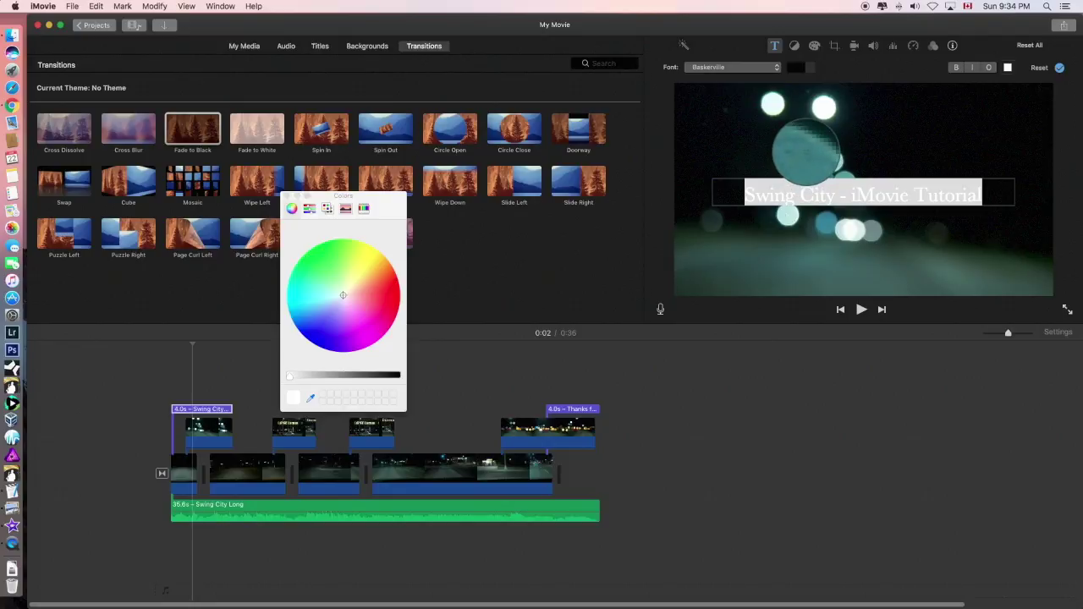
pyautogui.click(807, 155)
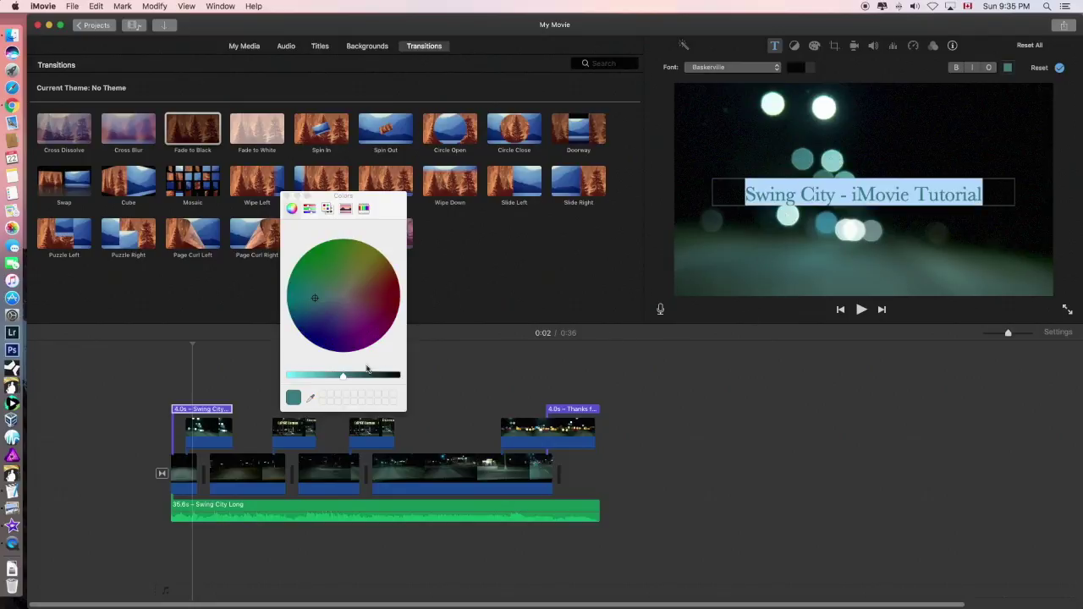
pyautogui.moveTo(343, 378); pyautogui.dragTo(338, 379)
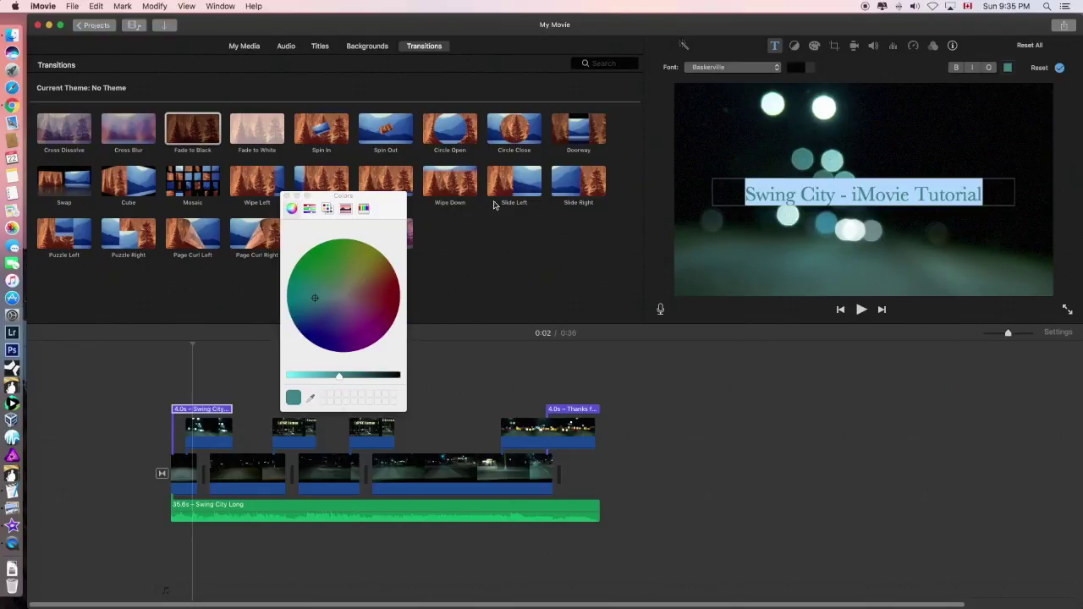
pyautogui.click(641, 268)
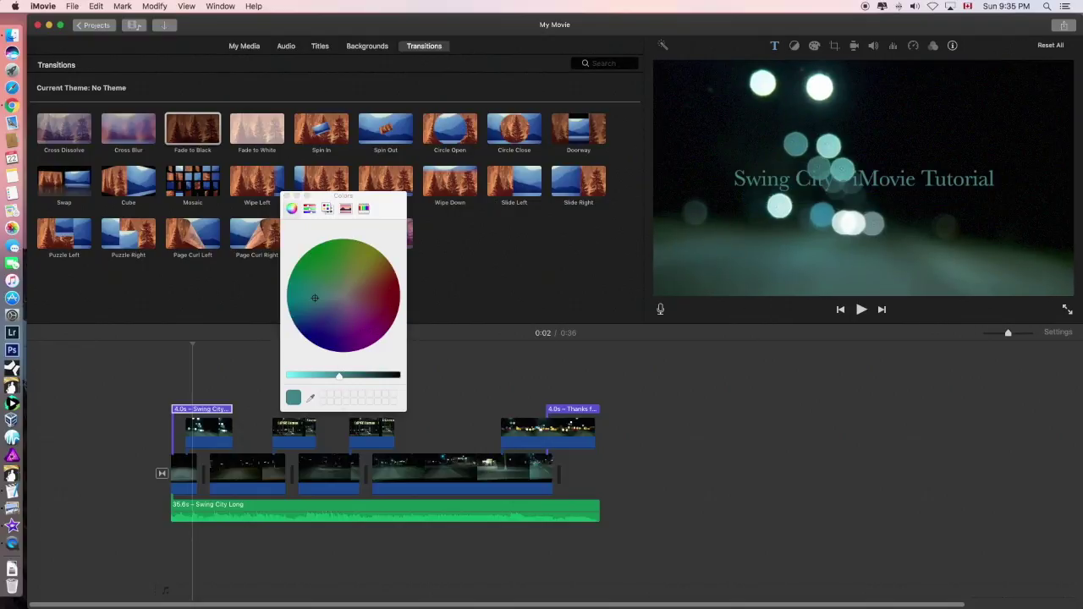
pyautogui.click(872, 182)
pyautogui.click(872, 182)
pyautogui.doubleClick(871, 182)
pyautogui.click(867, 215)
pyautogui.click(287, 197)
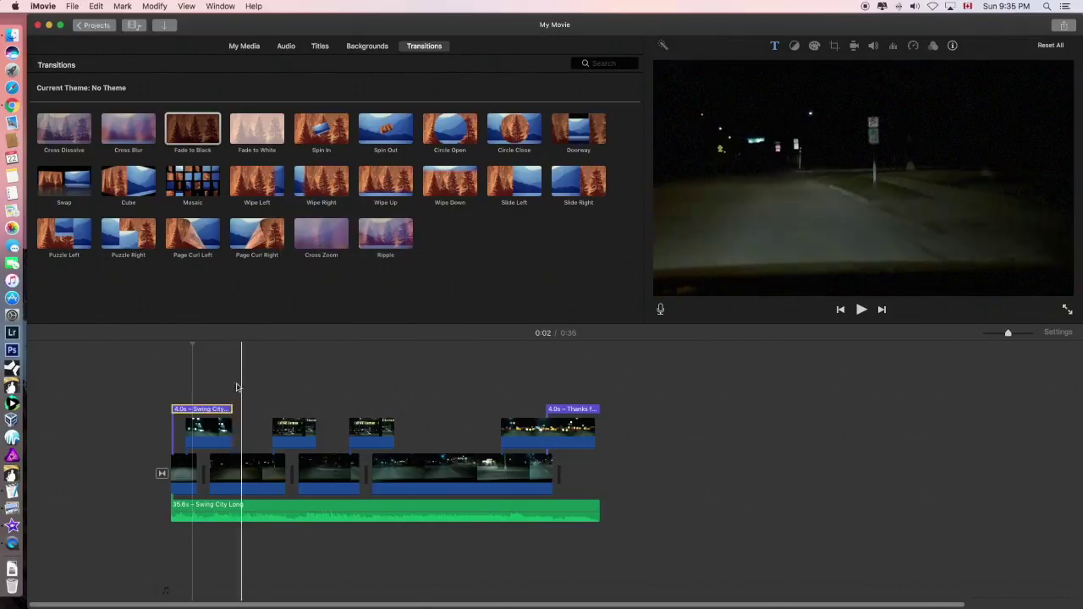